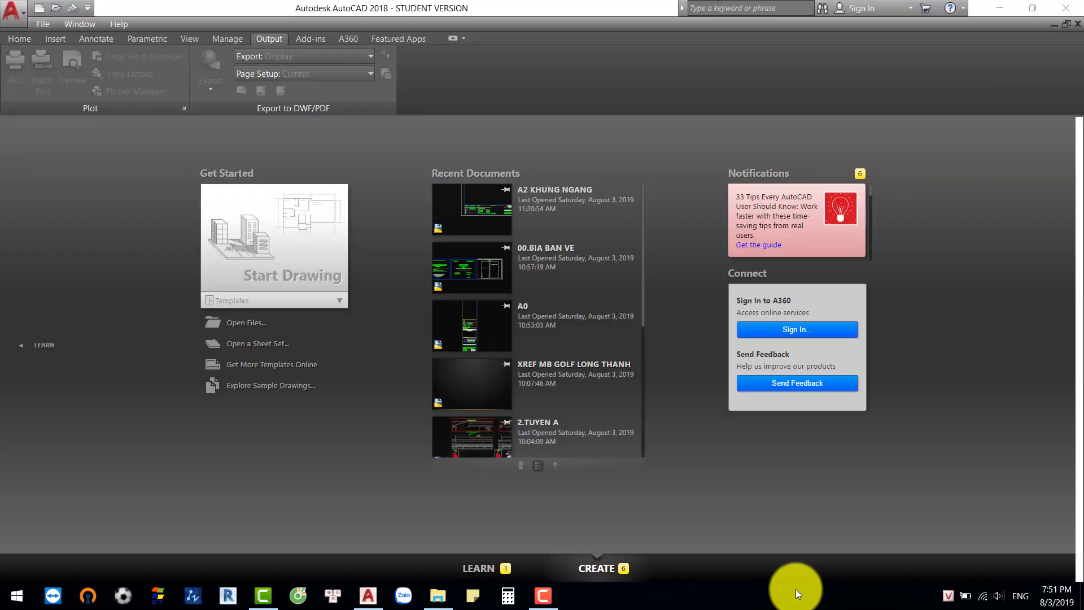
# Step: Start a new blank drawing and clear the Properties palette and the grid from the workspace
pyautogui.click(323, 262)
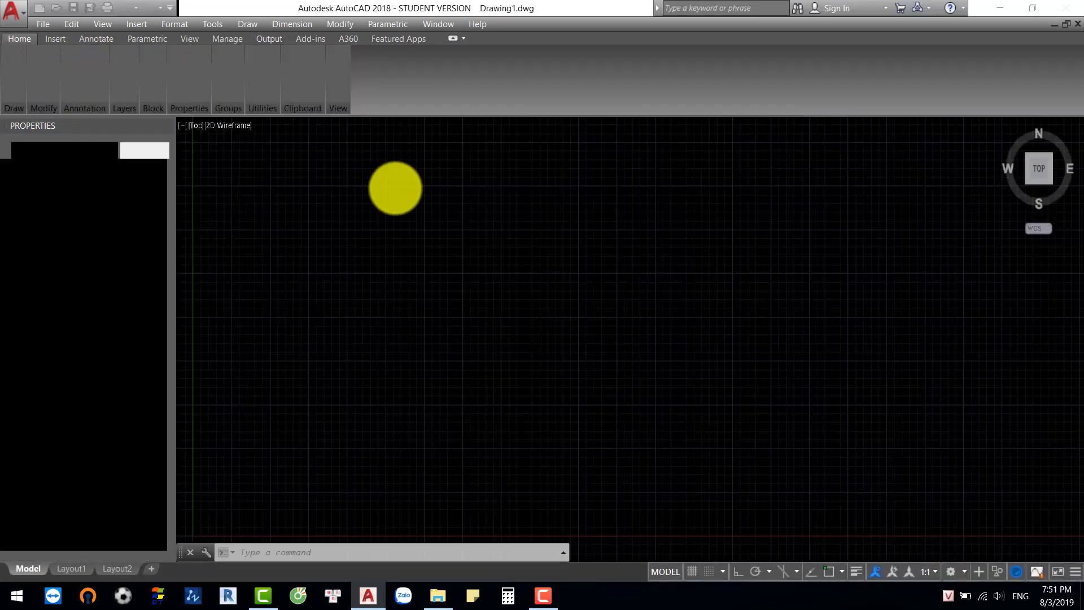
pyautogui.click(165, 124)
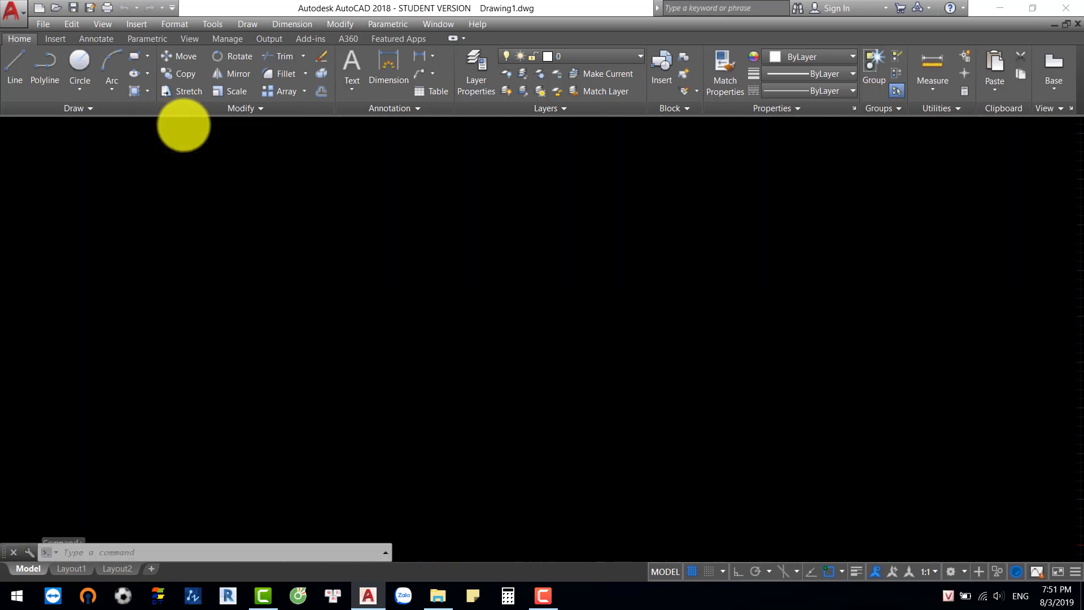
pyautogui.click(692, 571)
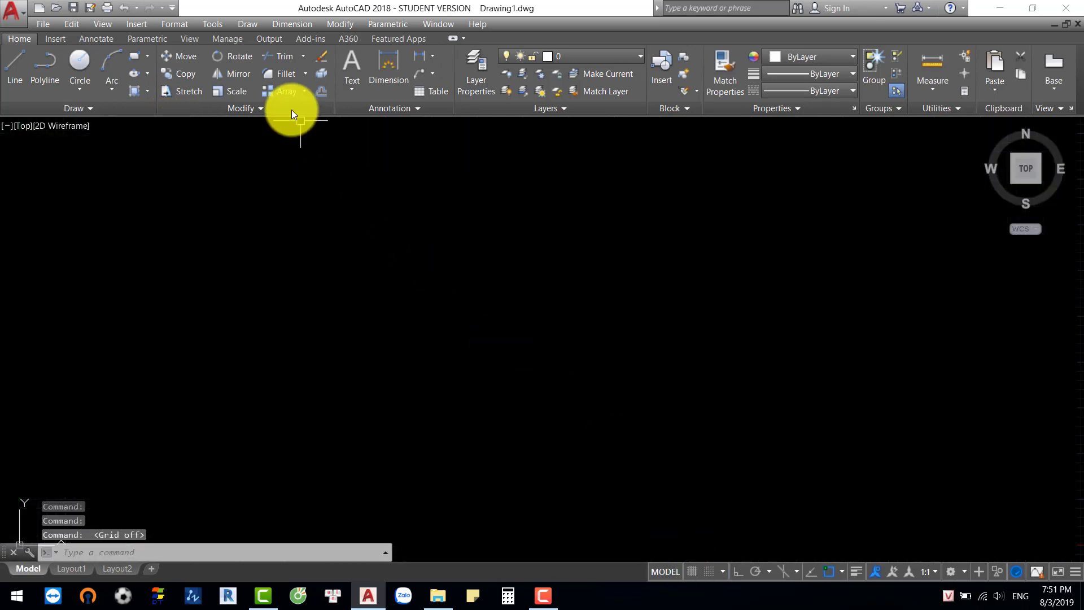
# Step: Launch the Electrical Cable Tray add-in and set its system units to Metric with 1.0 unit per meter
pyautogui.click(317, 41)
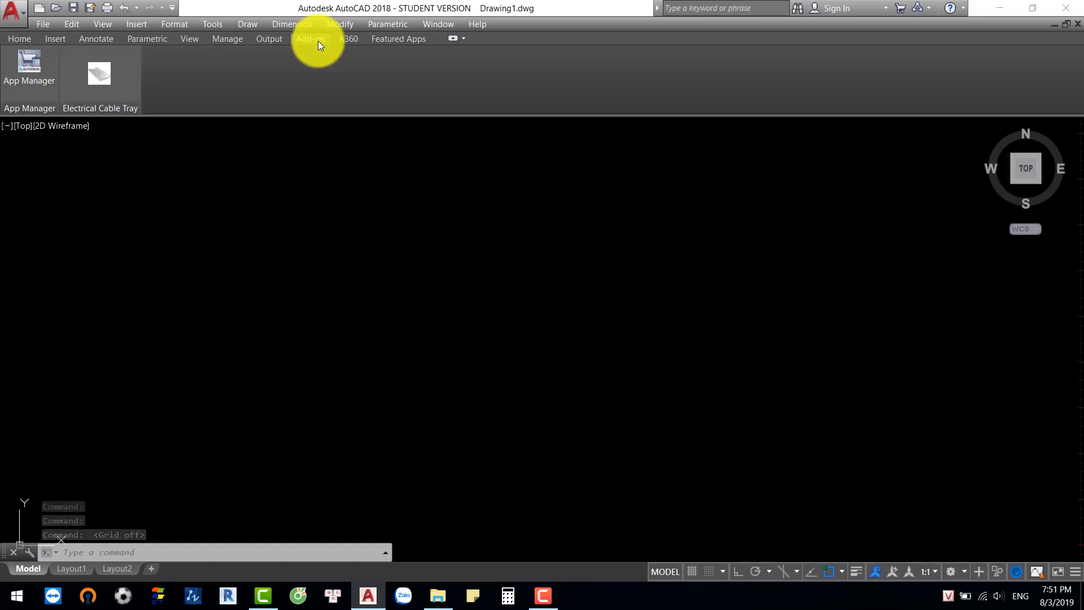
pyautogui.click(362, 301)
pyautogui.click(231, 188)
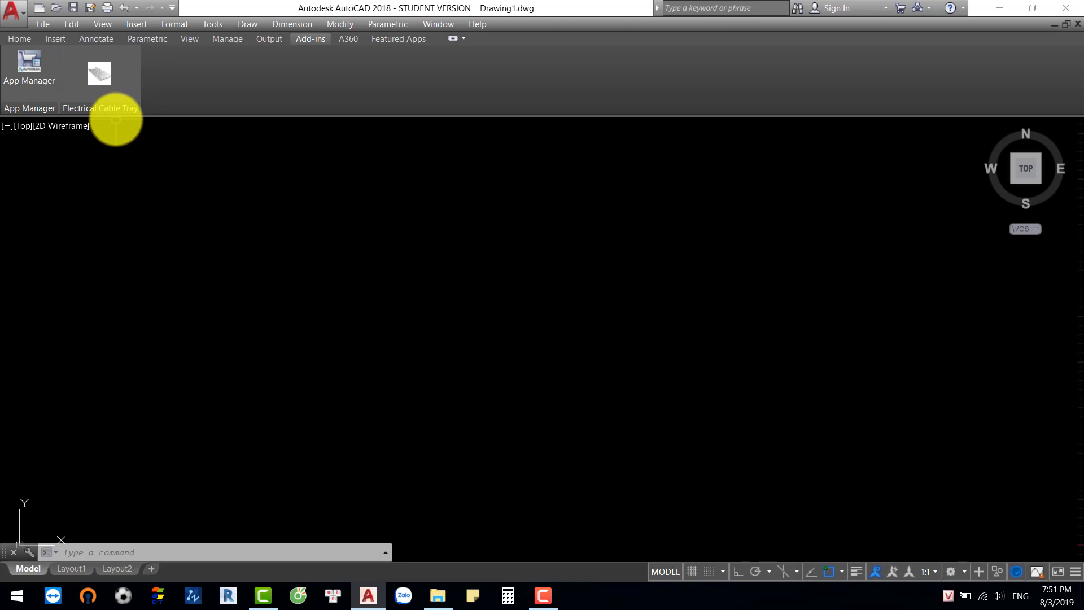
pyautogui.click(104, 79)
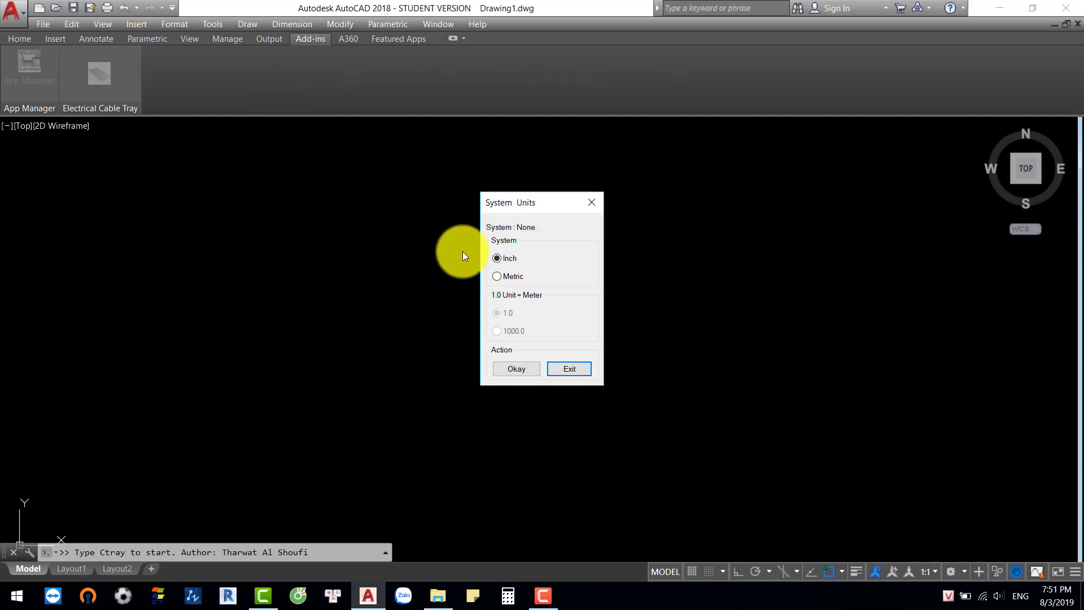
pyautogui.click(497, 276)
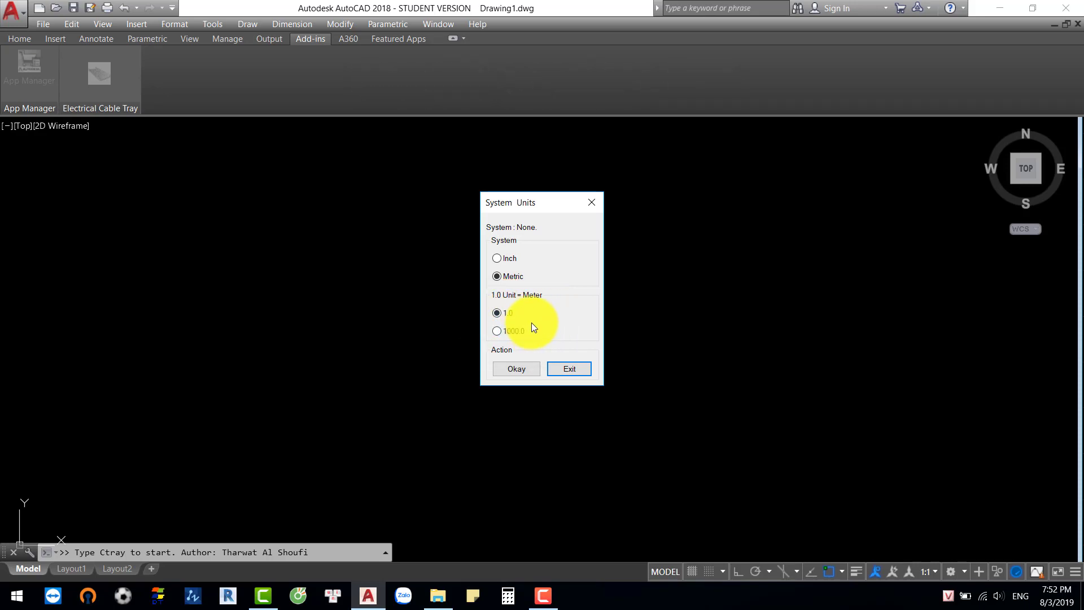
pyautogui.click(516, 369)
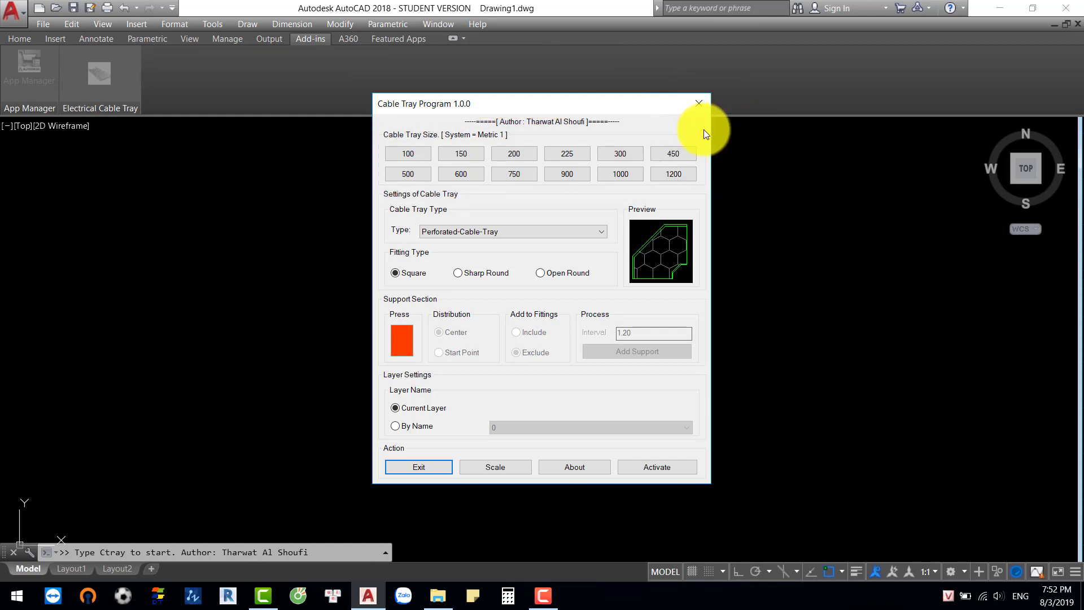
# Step: Preview the available cable tray types one after another, from Covered-Perforated-Cable-Tray through Segregated-Cable-Ladder
pyautogui.click(489, 230)
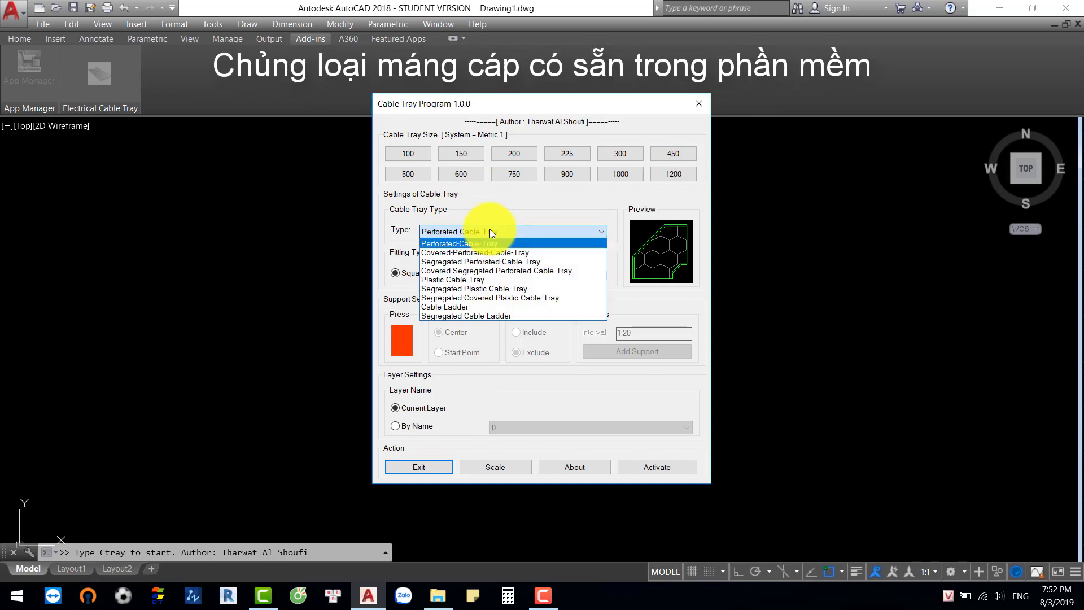
pyautogui.click(508, 252)
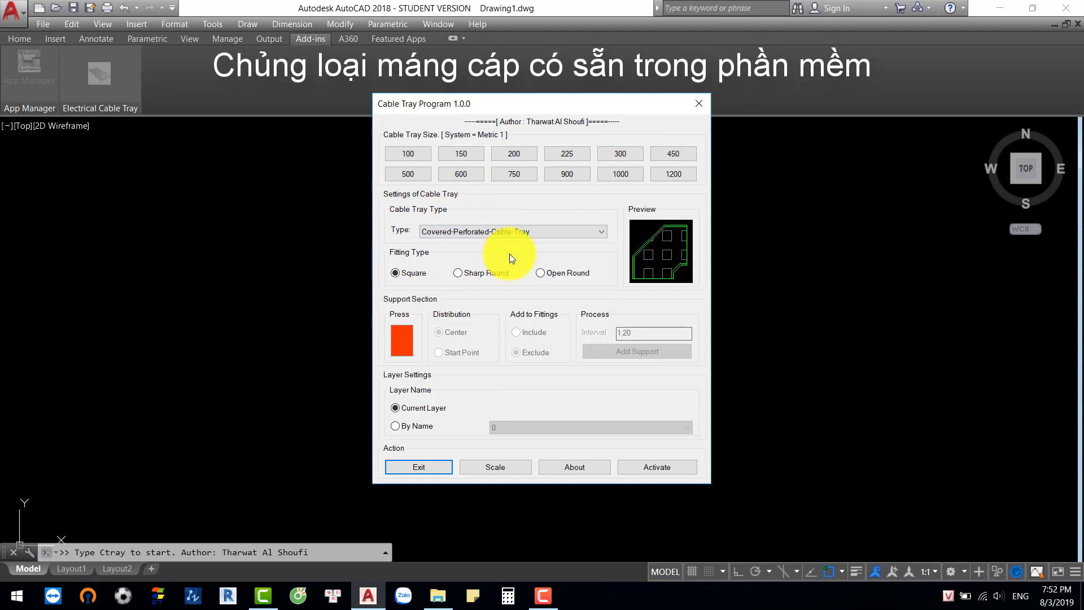
pyautogui.click(533, 232)
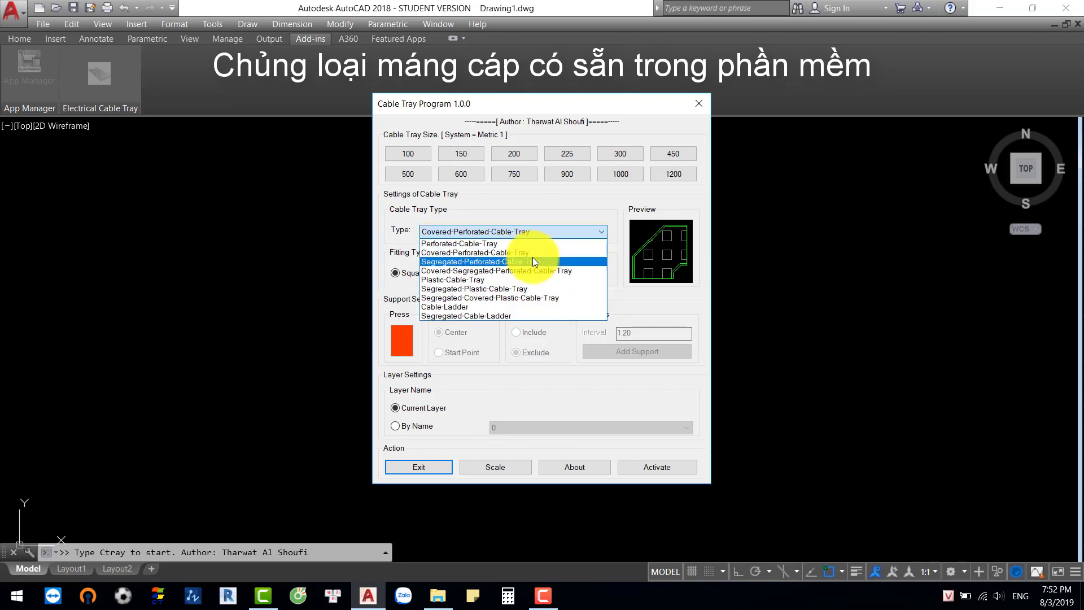
pyautogui.click(533, 261)
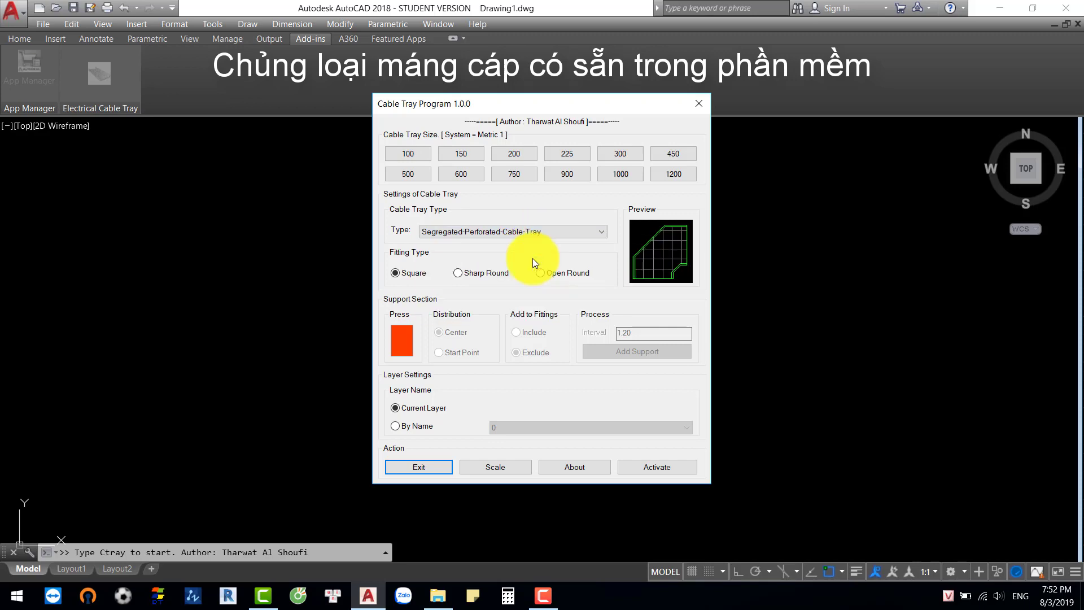
pyautogui.click(539, 235)
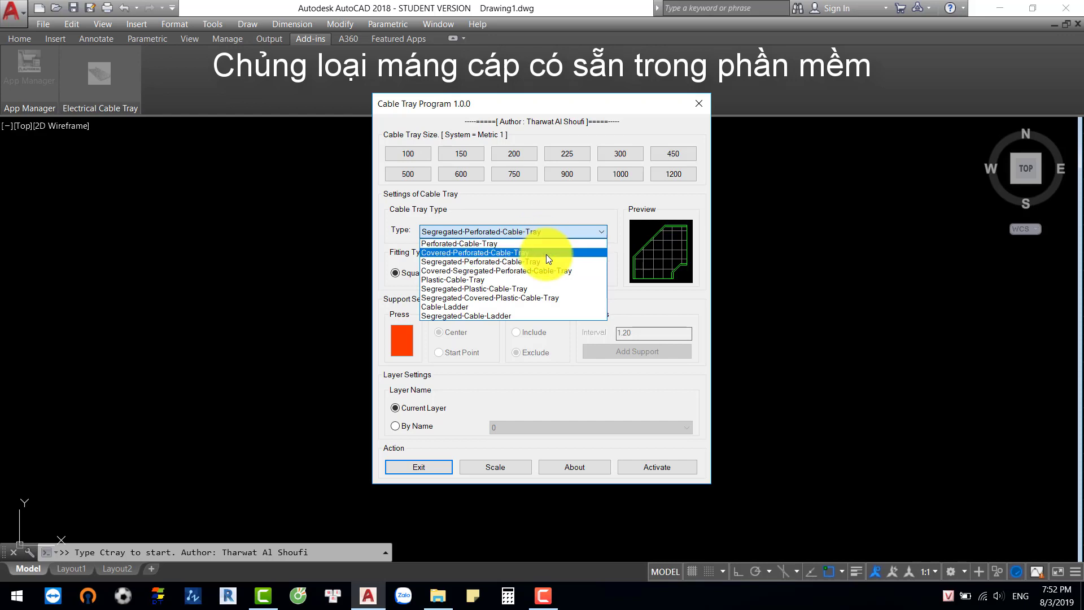
pyautogui.click(554, 269)
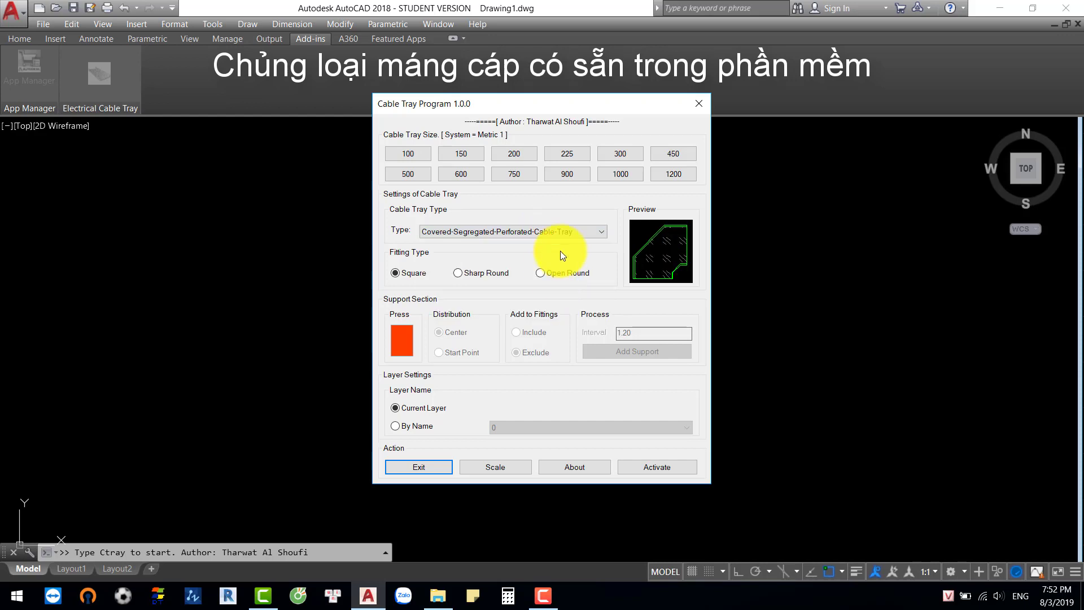
pyautogui.click(568, 235)
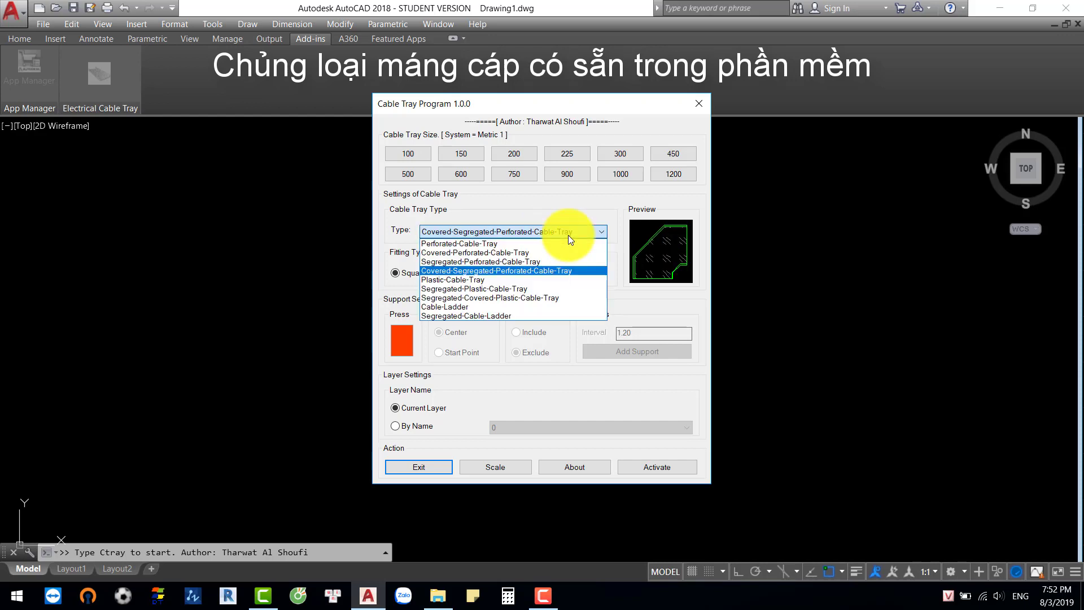
pyautogui.click(567, 276)
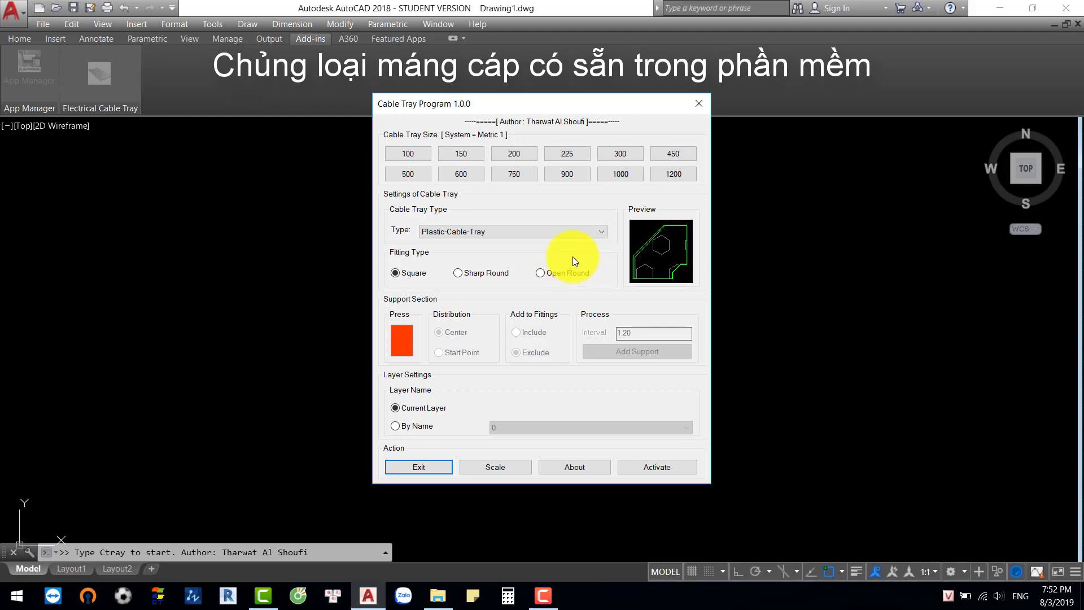
pyautogui.click(572, 232)
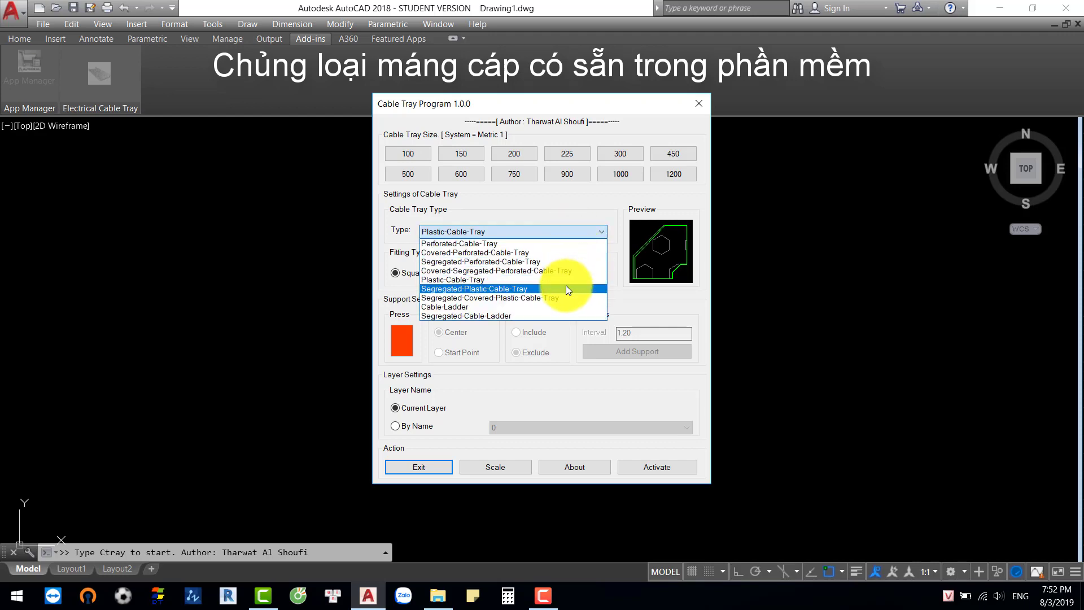
pyautogui.click(565, 286)
pyautogui.click(575, 233)
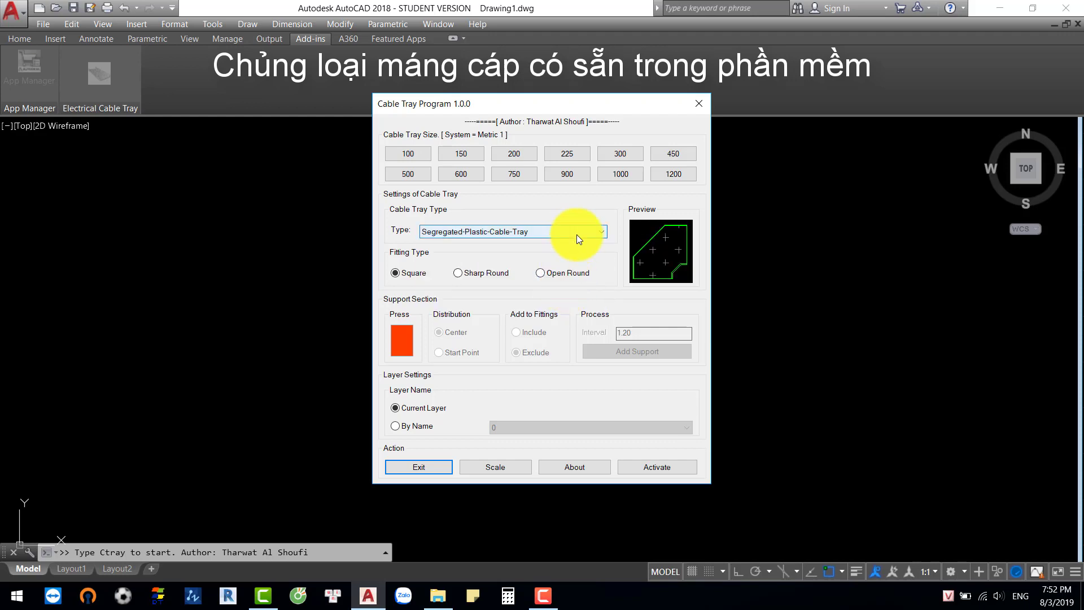
pyautogui.click(567, 297)
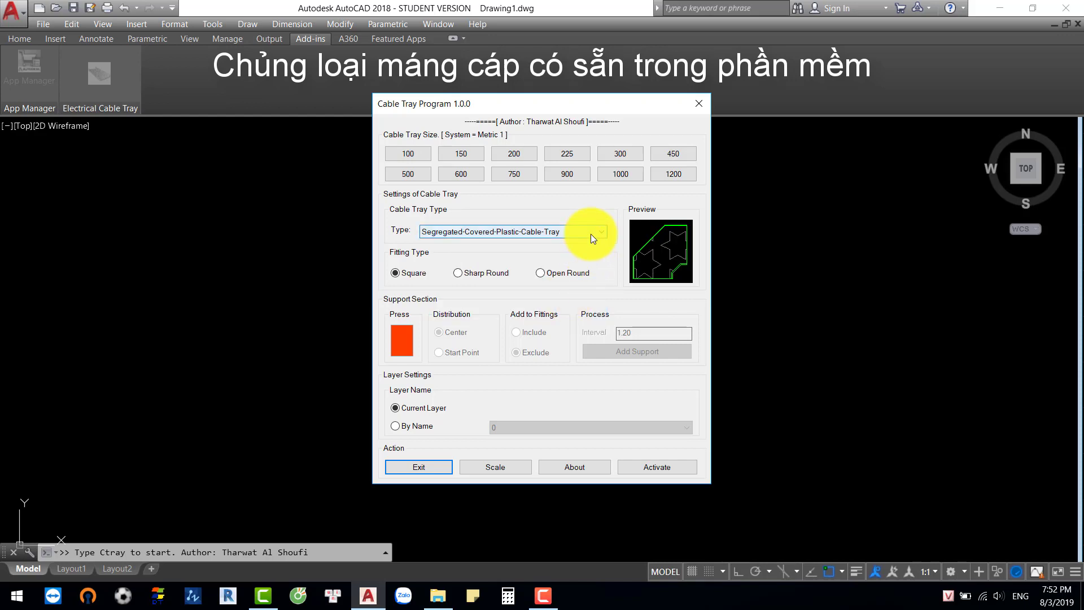
pyautogui.click(584, 264)
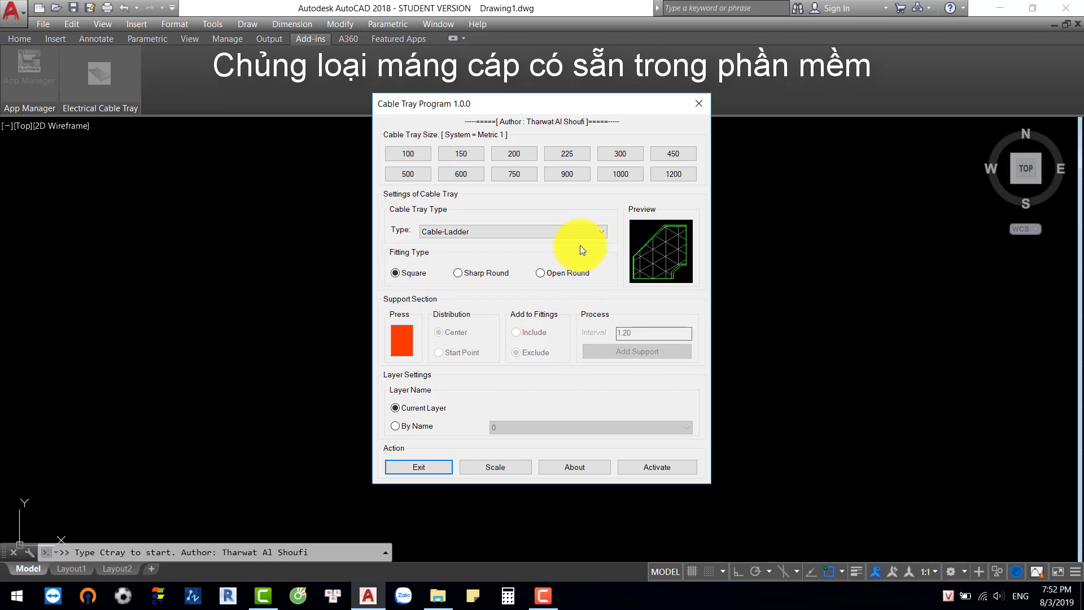
pyautogui.press('Down')
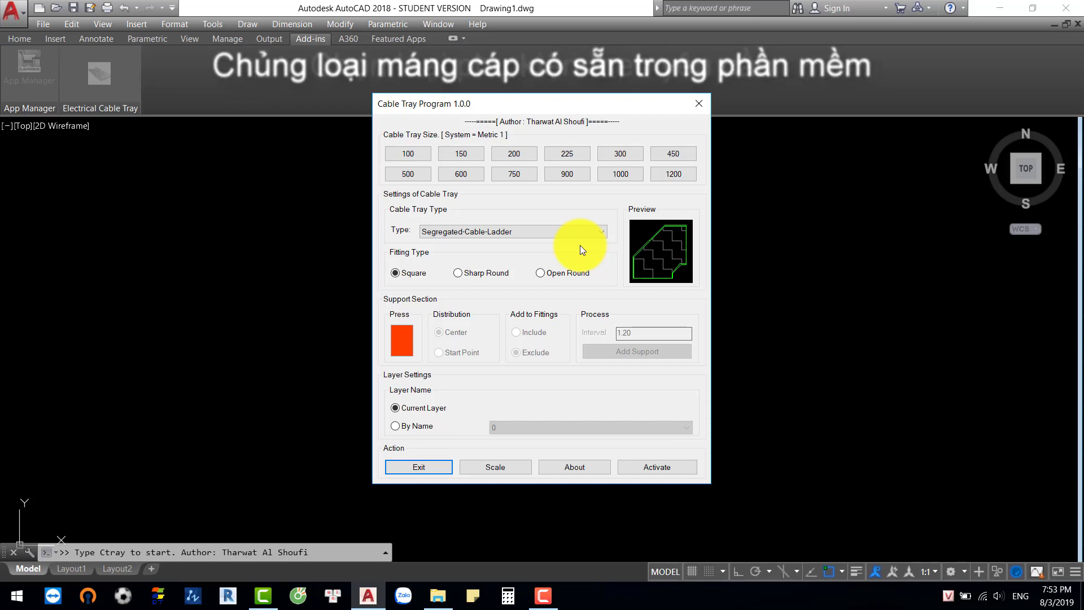
# Step: Compare the previews of the Square, Sharp Round and Open Round fitting types, ending on Square
pyautogui.click(415, 279)
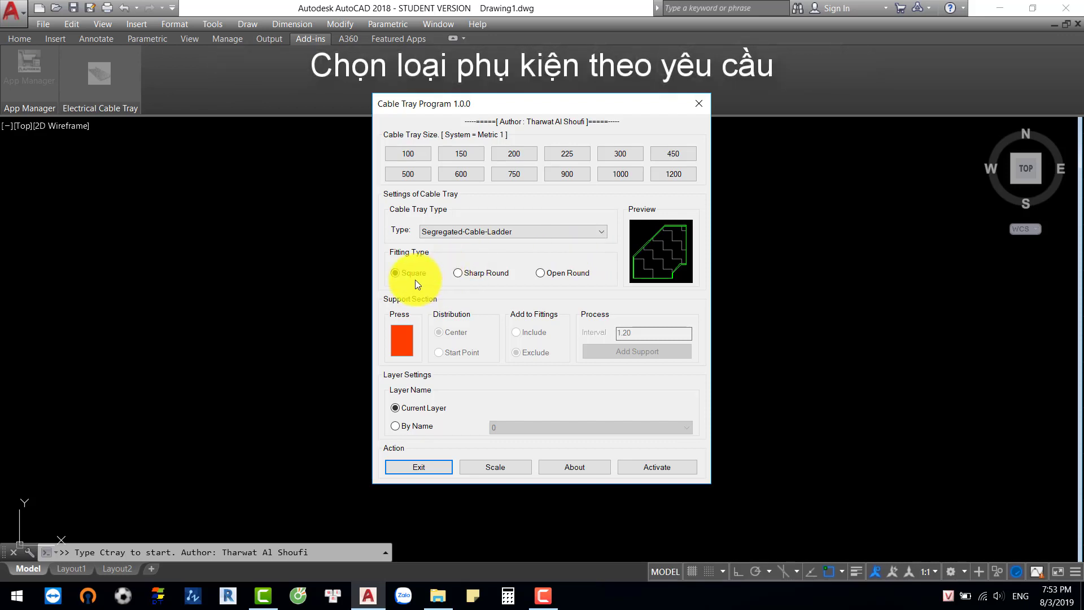
pyautogui.click(476, 273)
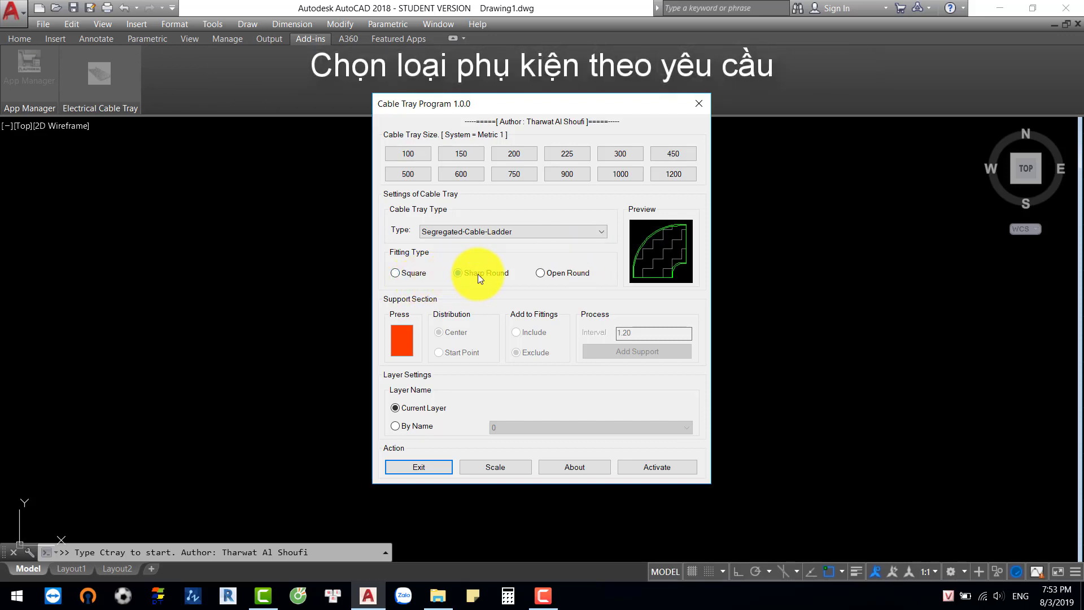
pyautogui.click(422, 276)
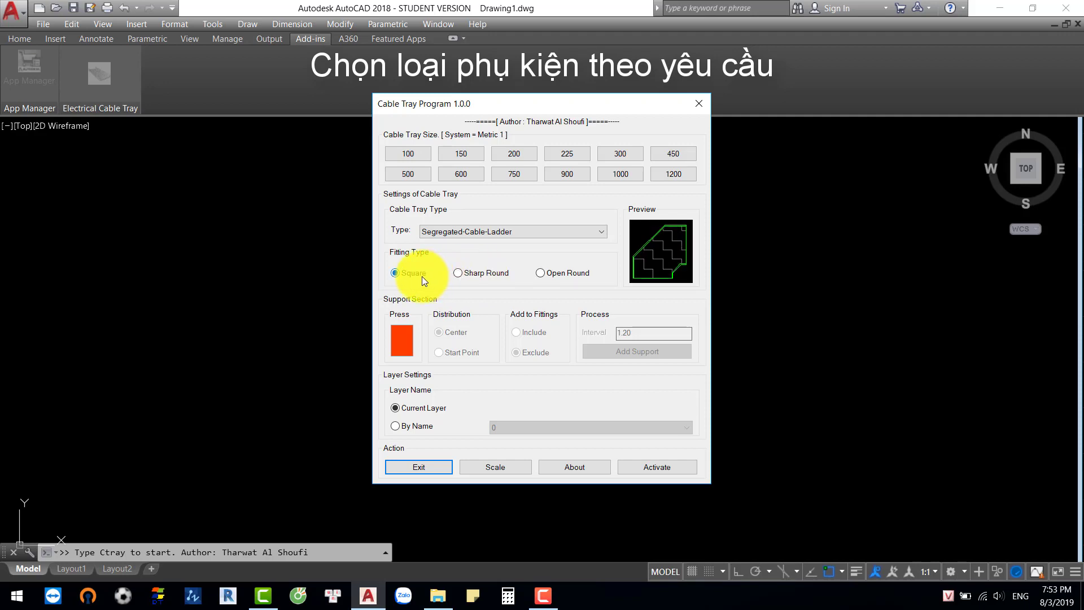
pyautogui.click(485, 276)
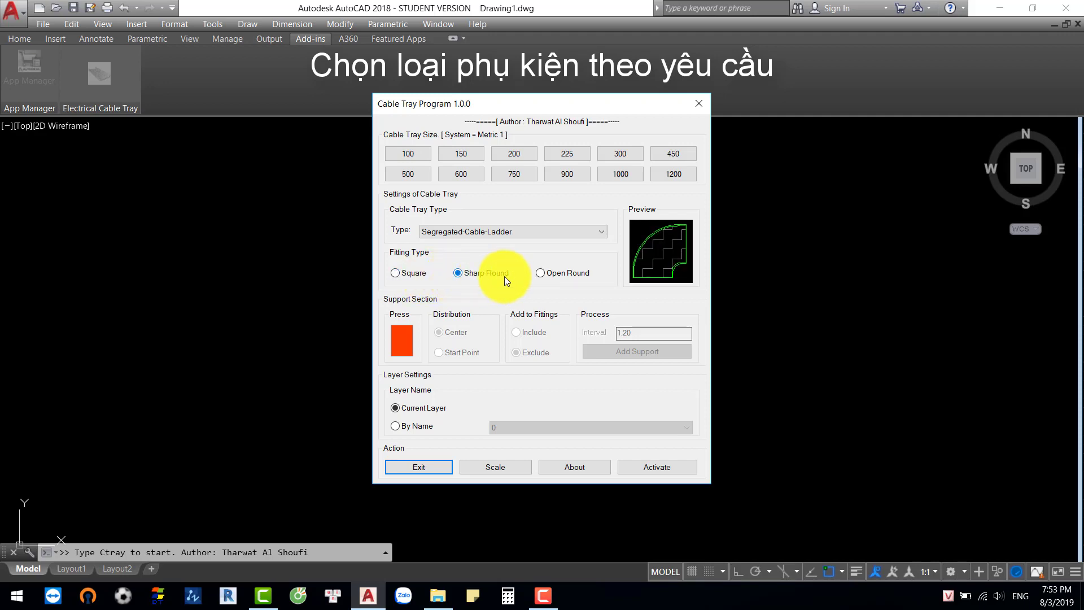
pyautogui.click(575, 275)
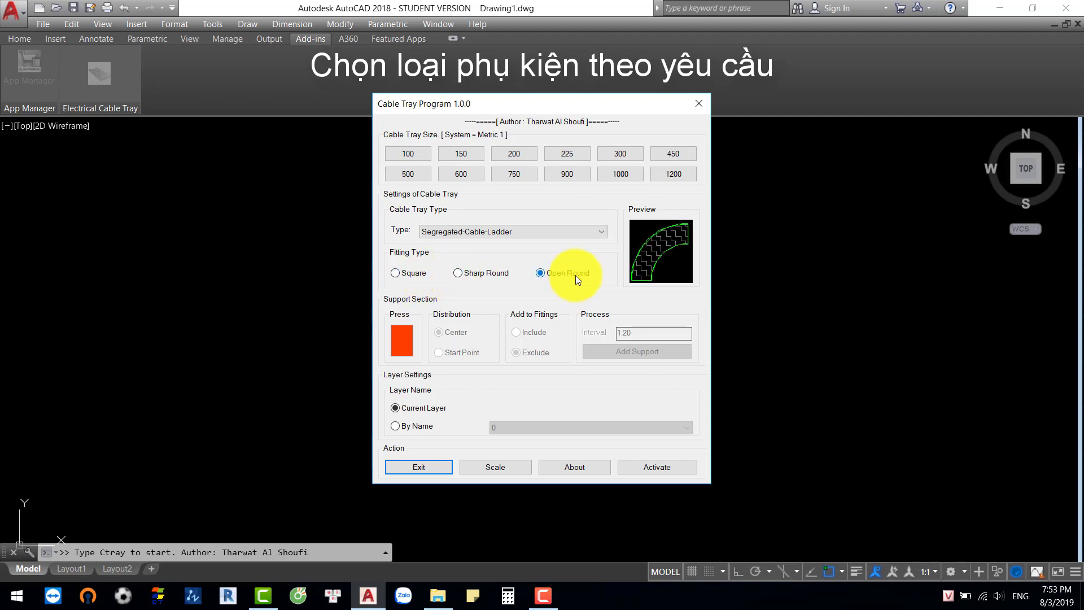
pyautogui.click(491, 277)
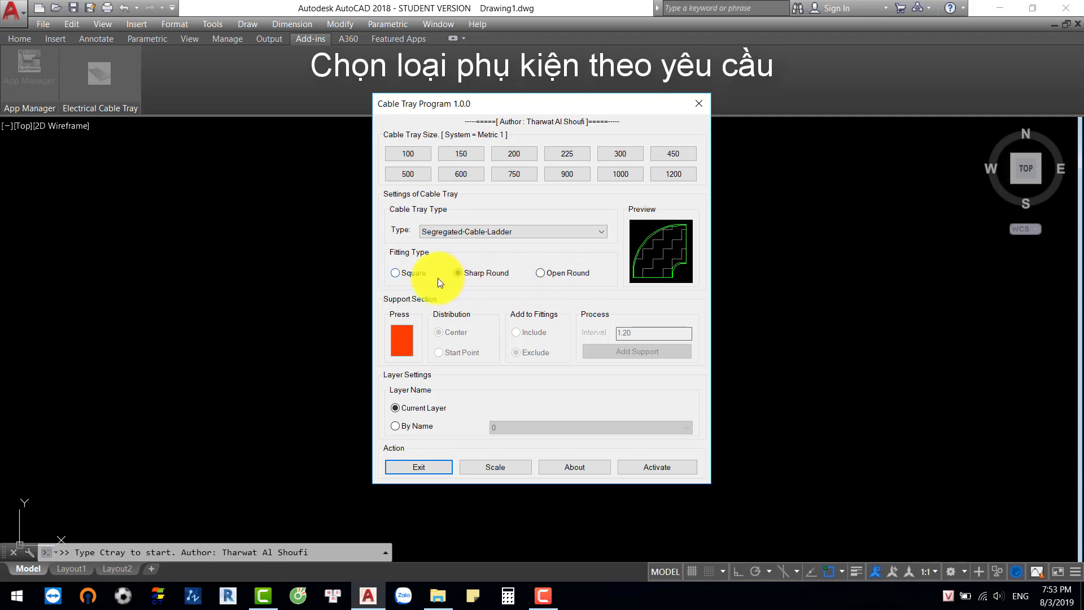
pyautogui.click(412, 275)
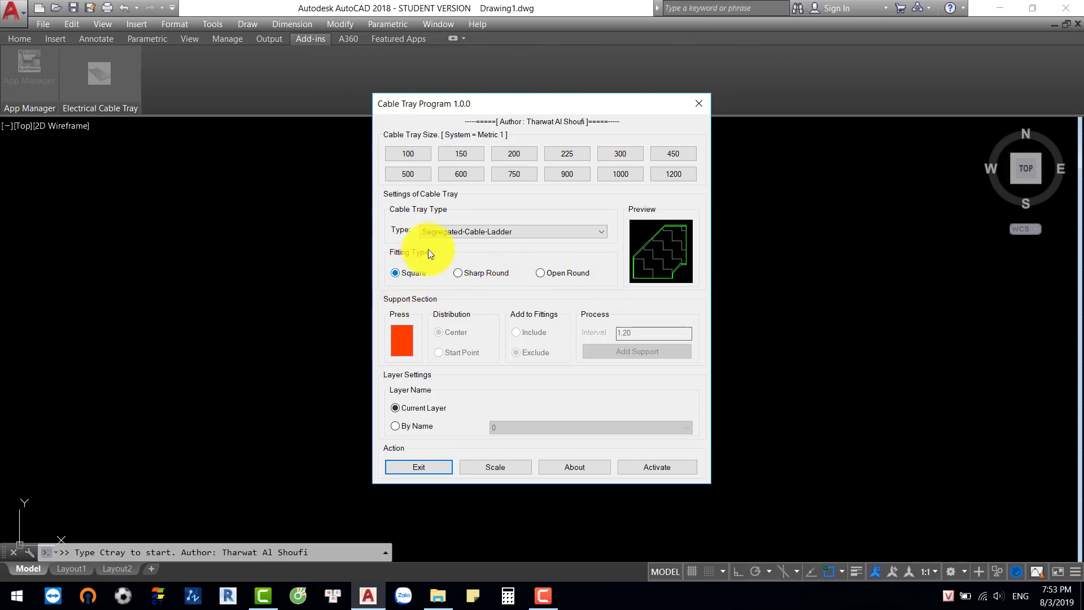
# Step: Set the cable tray type to Segregated-Plastic-Cable-Tray and start a tray of size 200
pyautogui.click(515, 232)
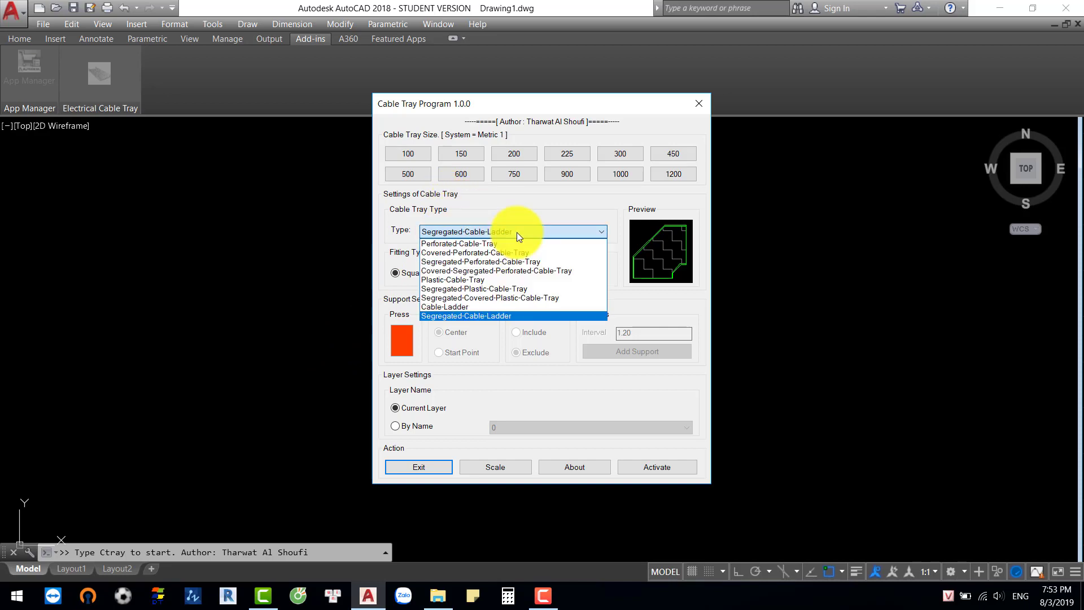
pyautogui.click(521, 290)
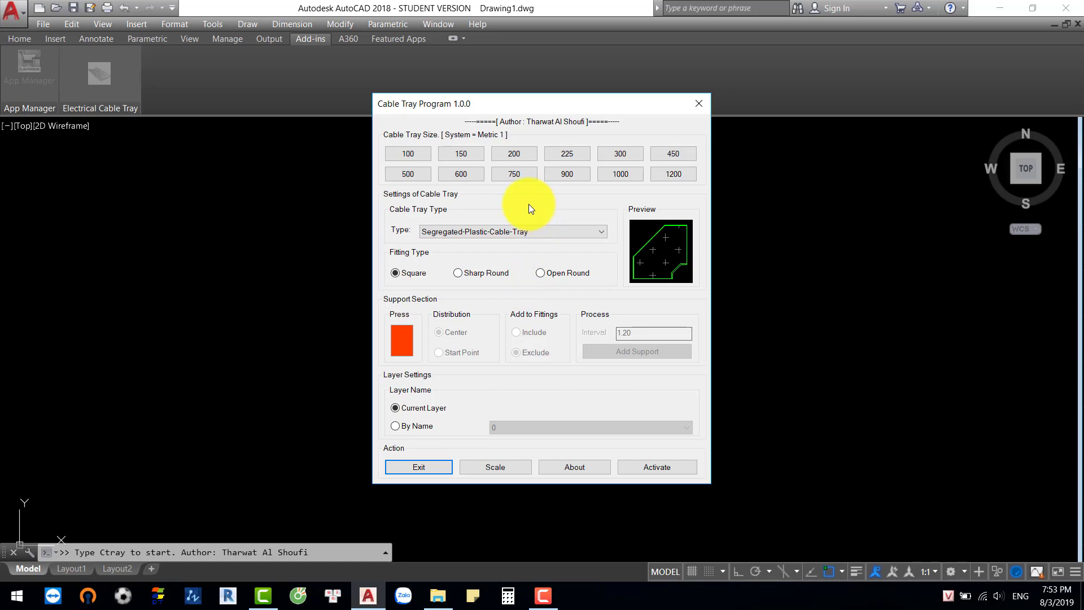
pyautogui.click(523, 158)
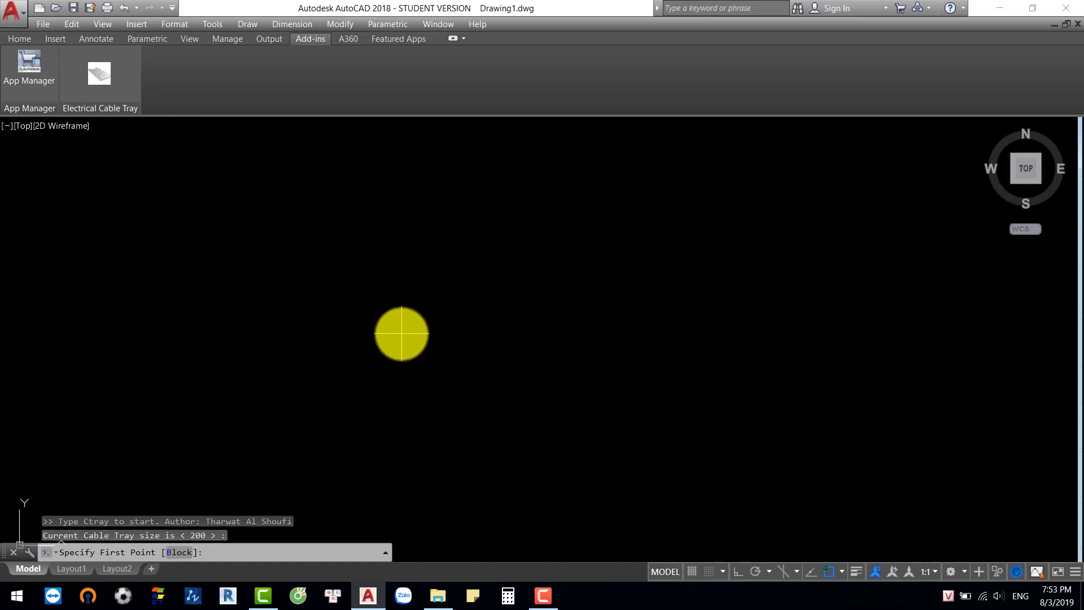
# Step: Draw a size 200 cable tray route running horizontally, then vertically upward and horizontally again, with square elbows at the corners
pyautogui.scroll(-1, 390, 350)
pyautogui.click(318, 407)
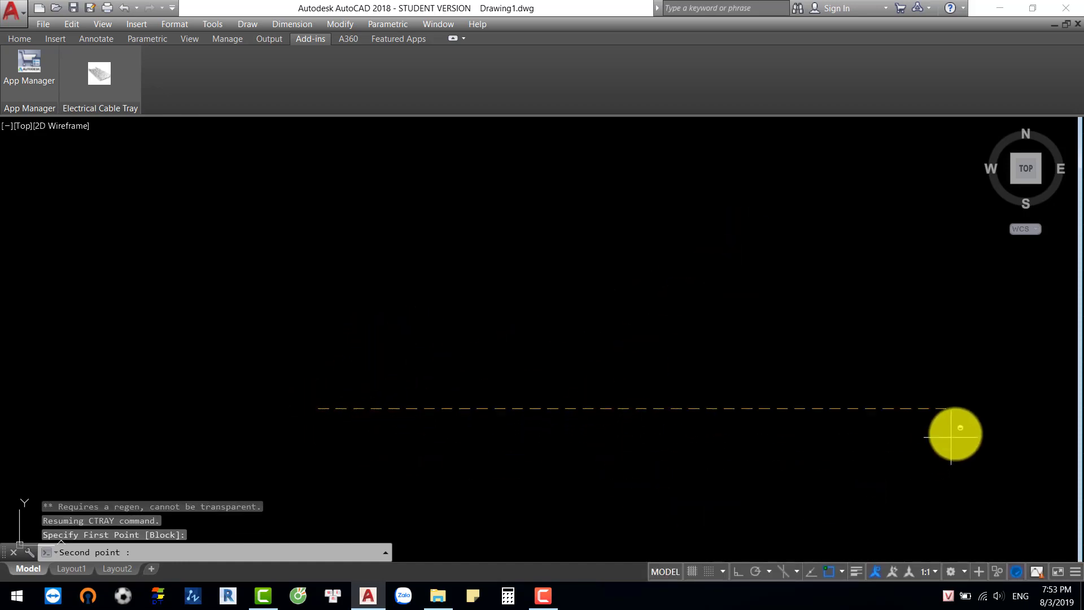
pyautogui.keyDown('shift'); pyautogui.click(899, 415); pyautogui.keyUp('shift')
pyautogui.scroll(-4, 929, 358)
pyautogui.moveTo(932, 359)
pyautogui.mouseDown(button='middle')
pyautogui.moveTo(873, 392)
pyautogui.moveTo(757, 419)
pyautogui.mouseUp(button='middle')
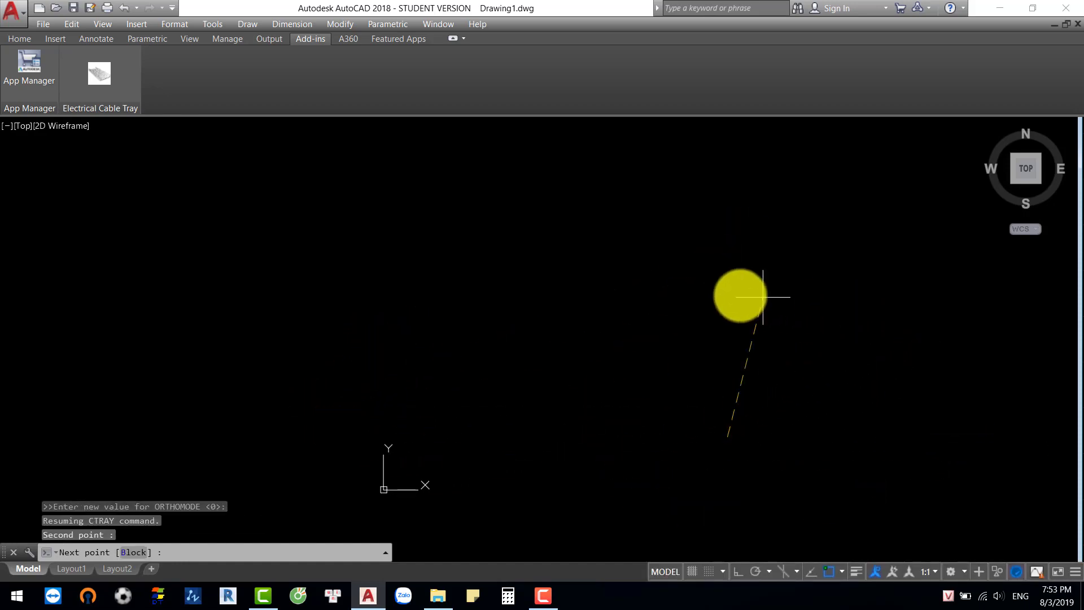
pyautogui.keyDown('shift'); pyautogui.click(731, 336); pyautogui.keyUp('shift')
pyautogui.scroll(5, 734, 452)
pyautogui.scroll(2, 735, 451)
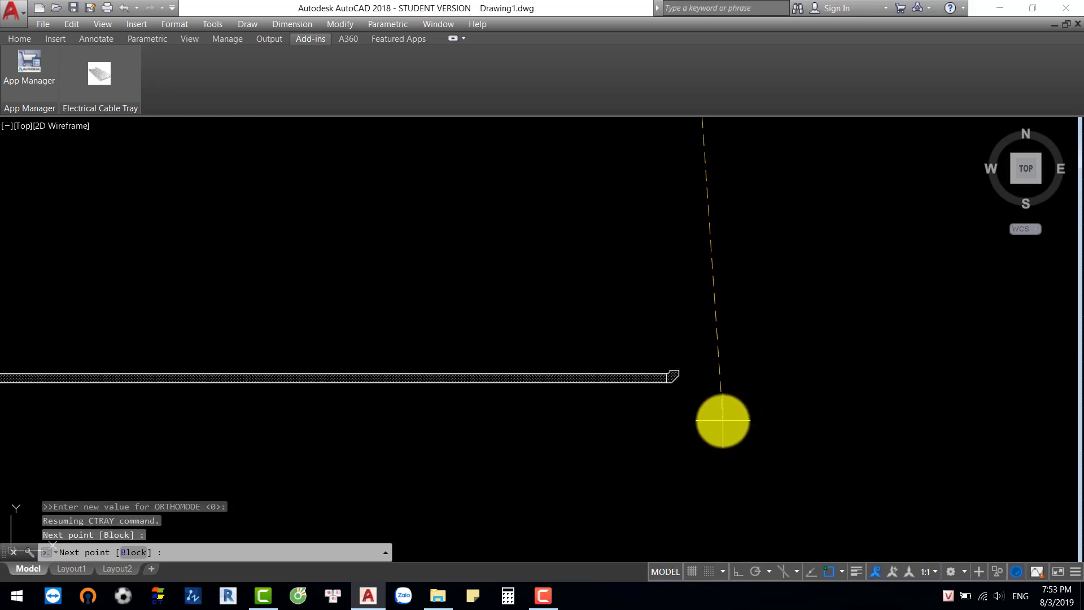
pyautogui.scroll(-4, 748, 341)
pyautogui.moveTo(740, 232); pyautogui.dragTo(542, 383, button='middle')
pyautogui.scroll(-4, 542, 382)
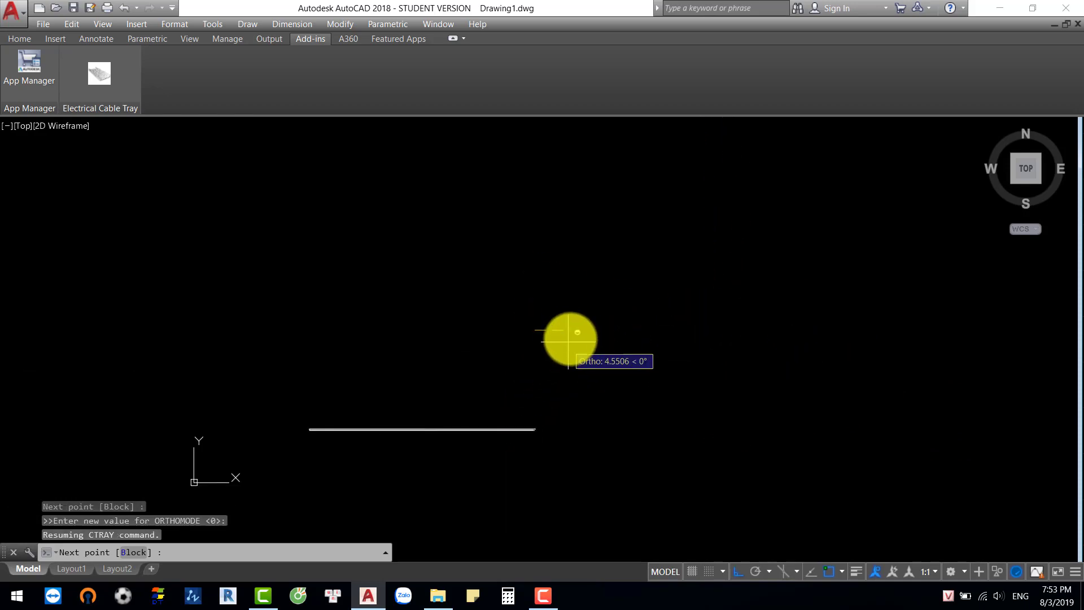
pyautogui.keyDown('shift'); pyautogui.click(580, 331); pyautogui.keyUp('shift')
pyautogui.scroll(5, 571, 344)
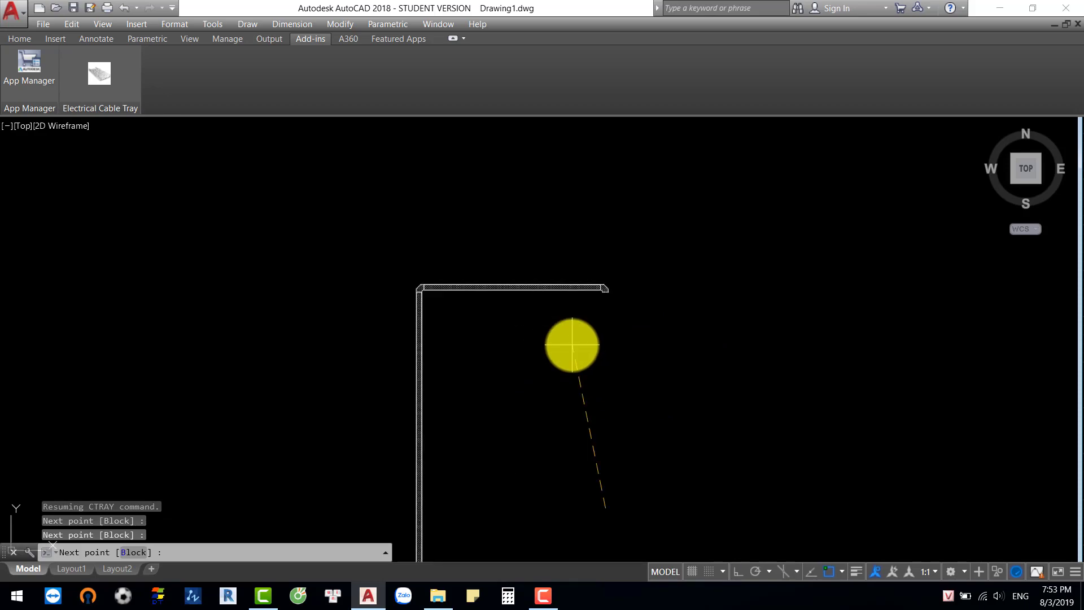
pyautogui.press('Escape')
# Step: Inspect the drawn cable tray route and erase all of its segments and elbows
pyautogui.scroll(8, 310, 280)
pyautogui.scroll(-13, 121, 282)
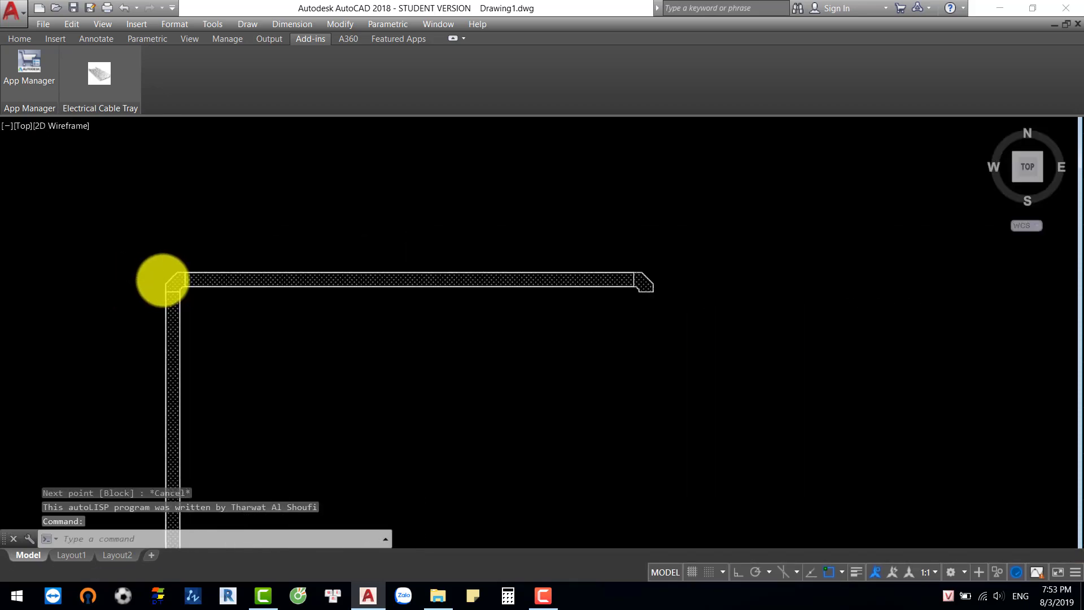
pyautogui.moveTo(140, 315)
pyautogui.mouseDown(button='middle')
pyautogui.moveTo(605, 235)
pyautogui.moveTo(721, 242)
pyautogui.mouseUp(button='middle')
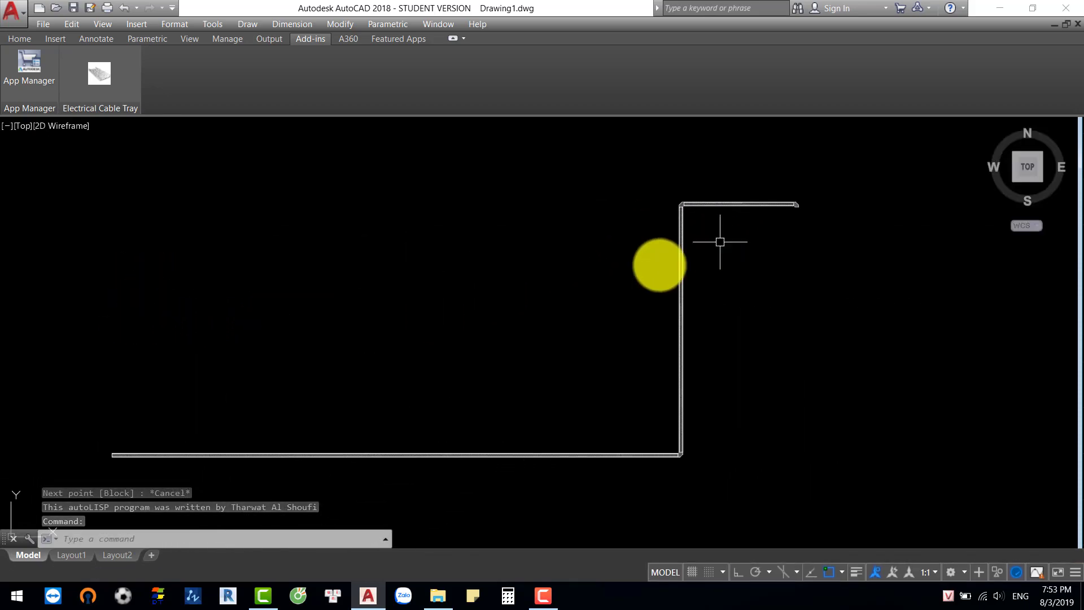
pyautogui.press('Escape')
pyautogui.scroll(-2, 337, 343)
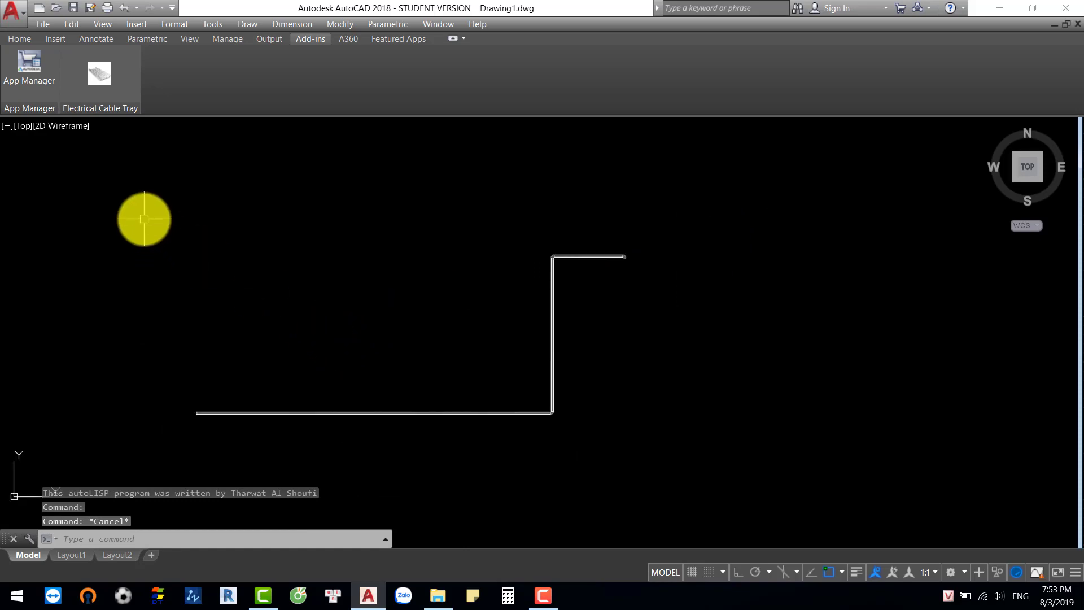
pyautogui.click(142, 218)
pyautogui.click(751, 474)
pyautogui.press('Delete')
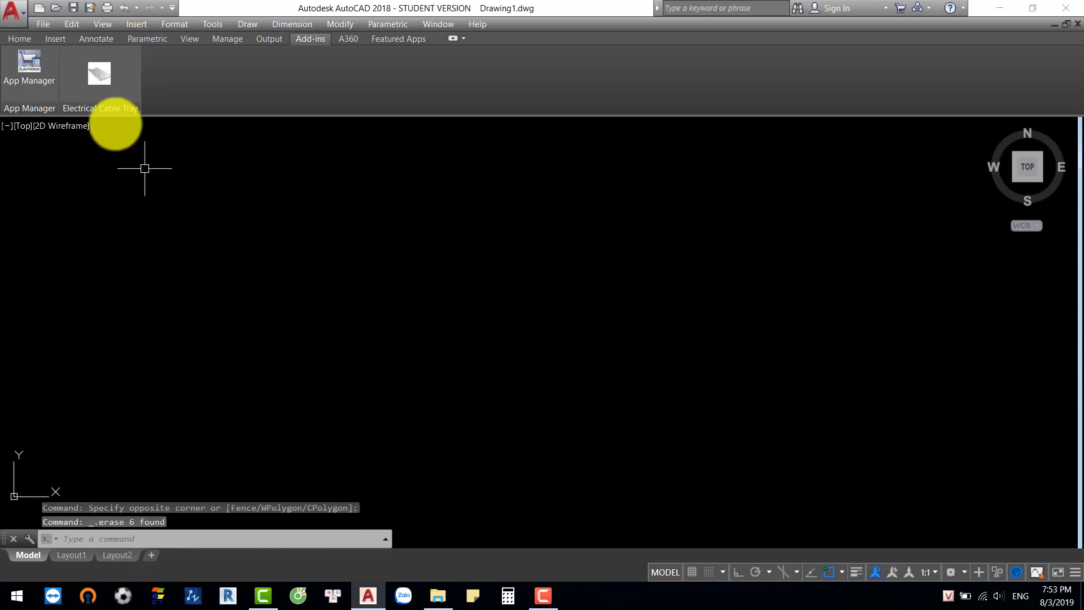
# Step: Draw a new size 200 cable tray route in Ortho mode, stepping across, up, across, down, across, up and across
pyautogui.click(99, 74)
pyautogui.click(505, 155)
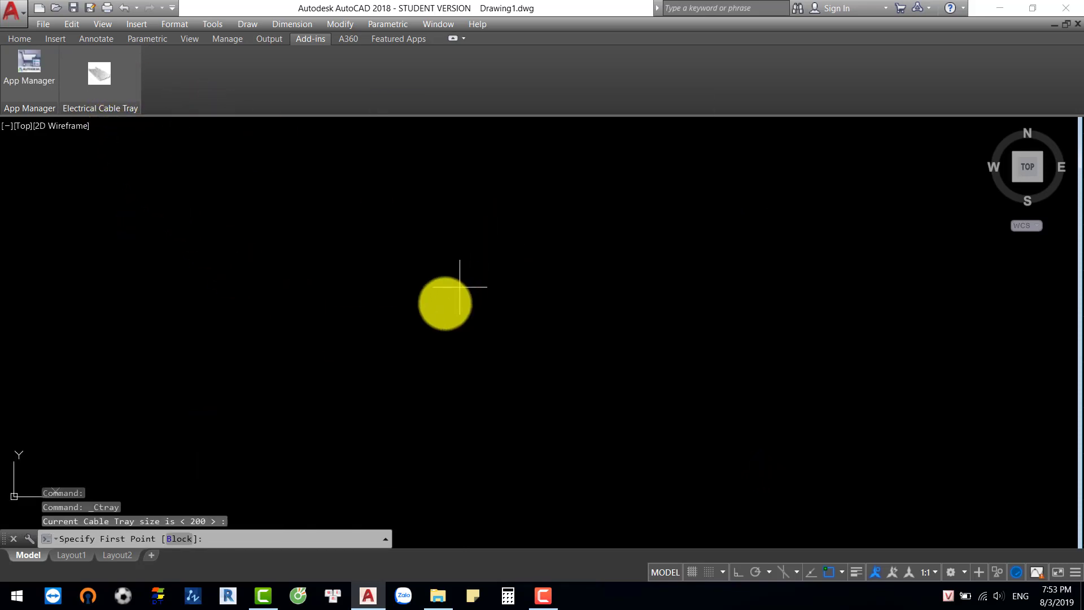
pyautogui.click(348, 313)
pyautogui.press('F8')
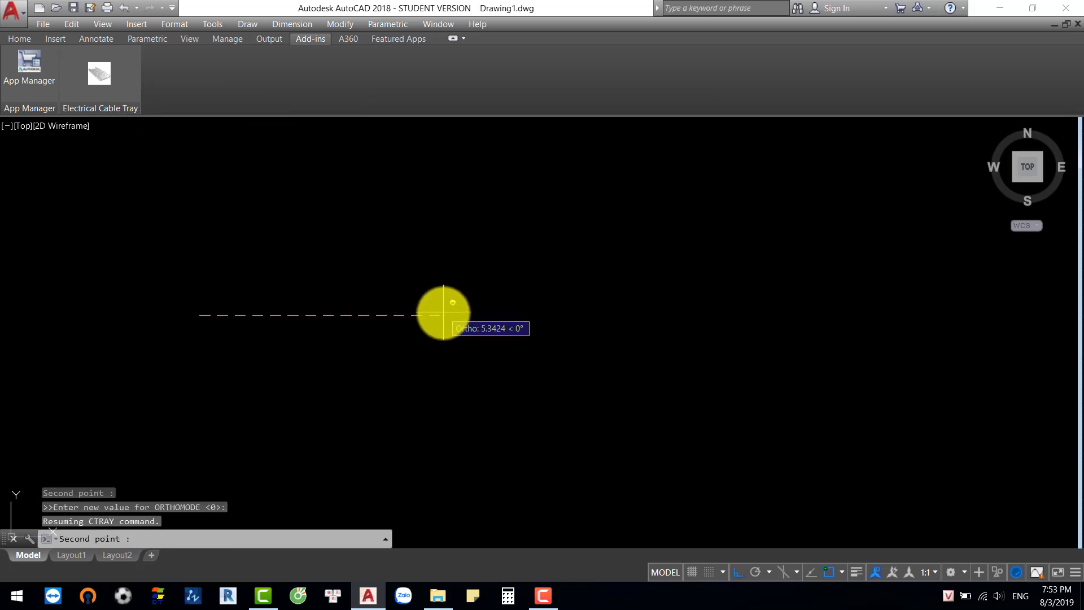
pyautogui.click(438, 311)
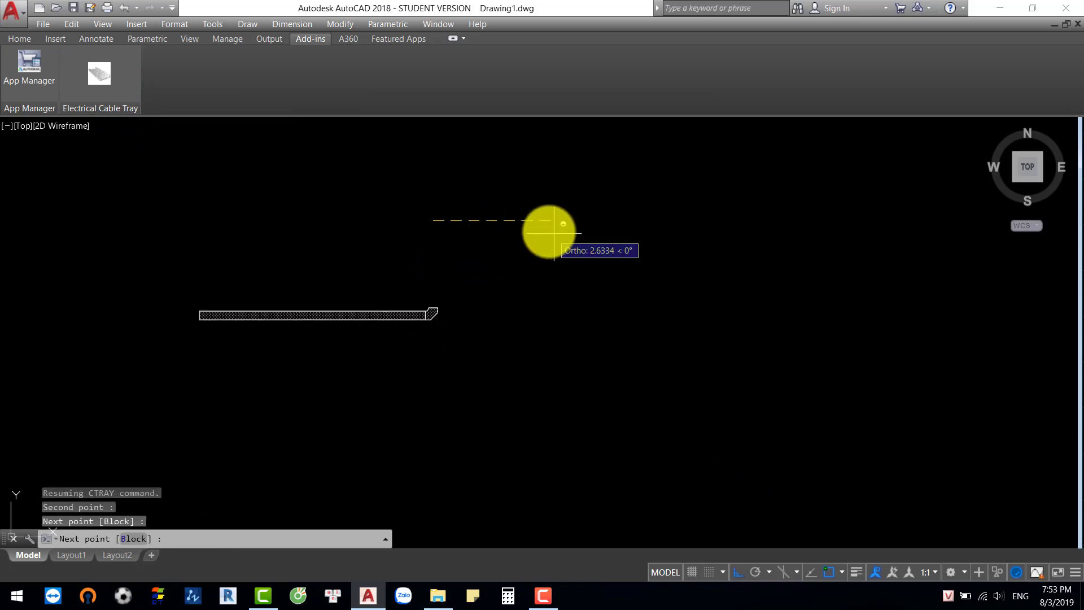
pyautogui.click(547, 225)
pyautogui.click(536, 368)
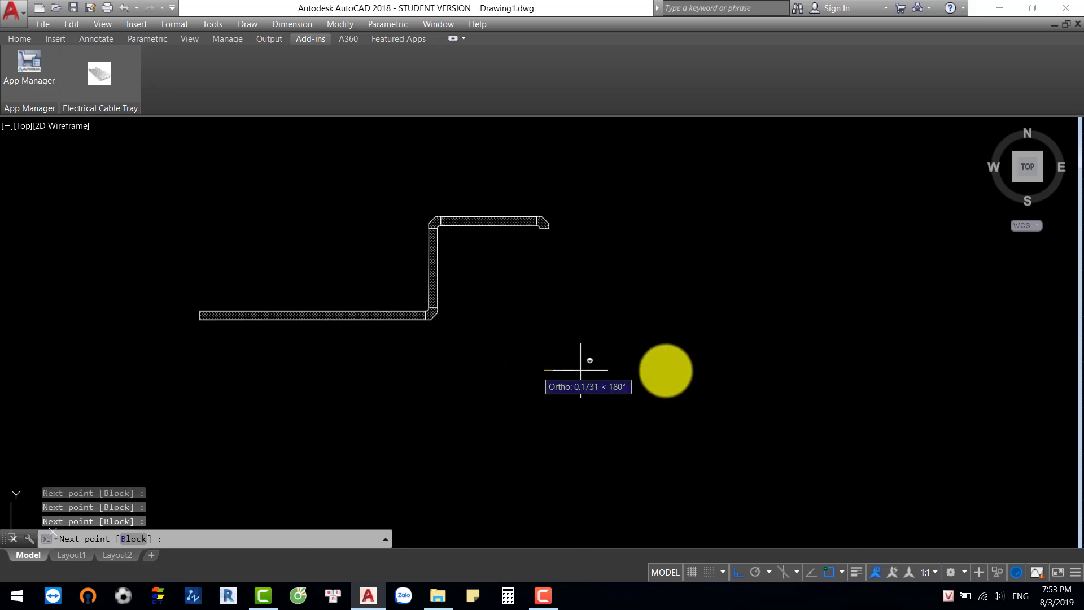
pyautogui.click(704, 365)
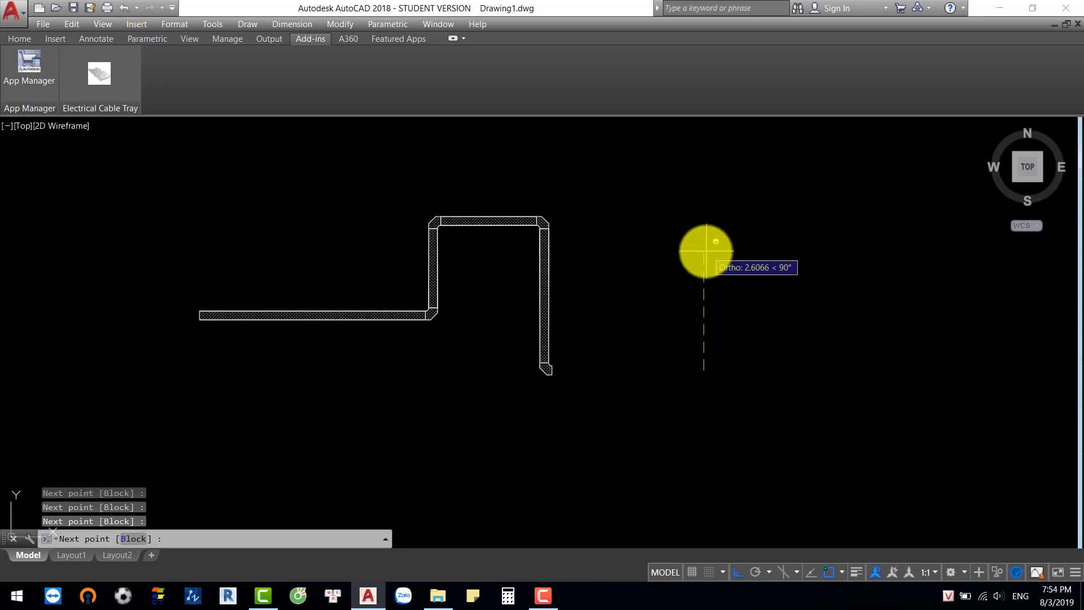
pyautogui.click(785, 251)
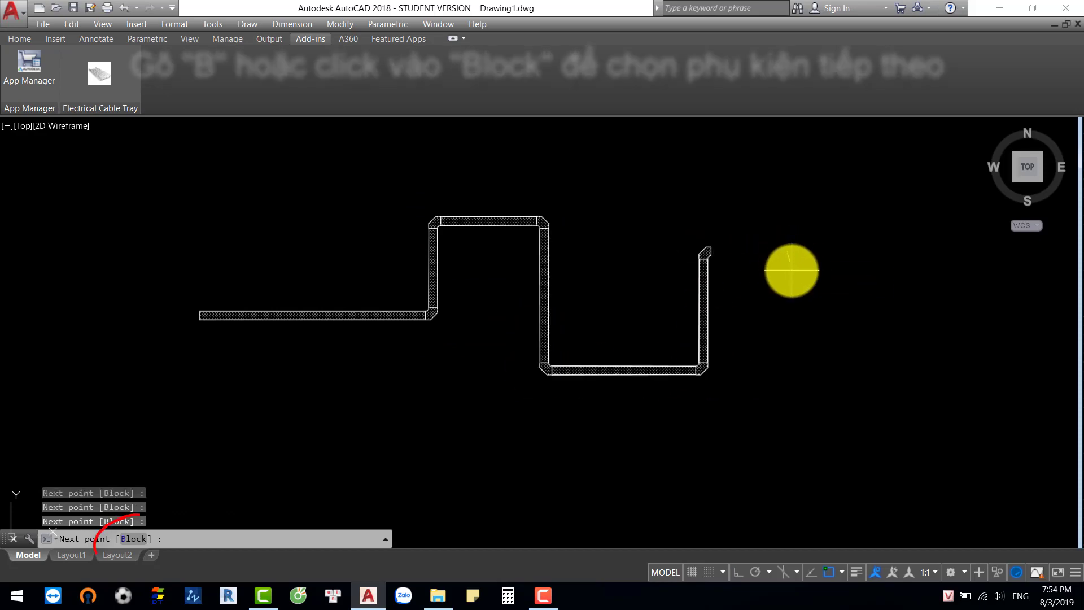
# Step: End the route's last horizontal segment with a Sharp-Round-Elbow45 fitting mirrored to the opposite side
pyautogui.click(136, 540)
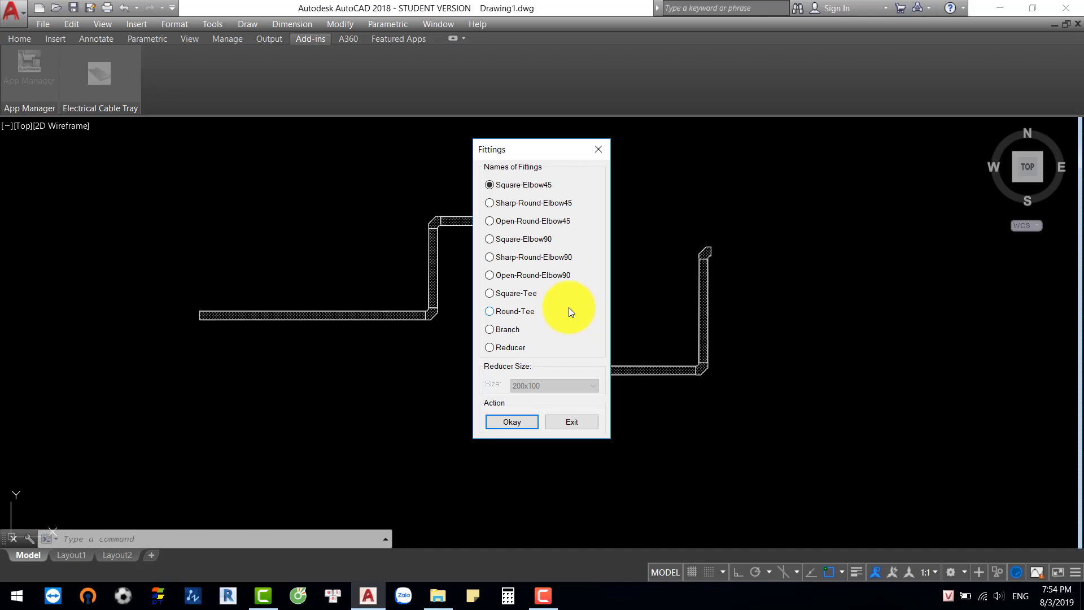
pyautogui.click(561, 205)
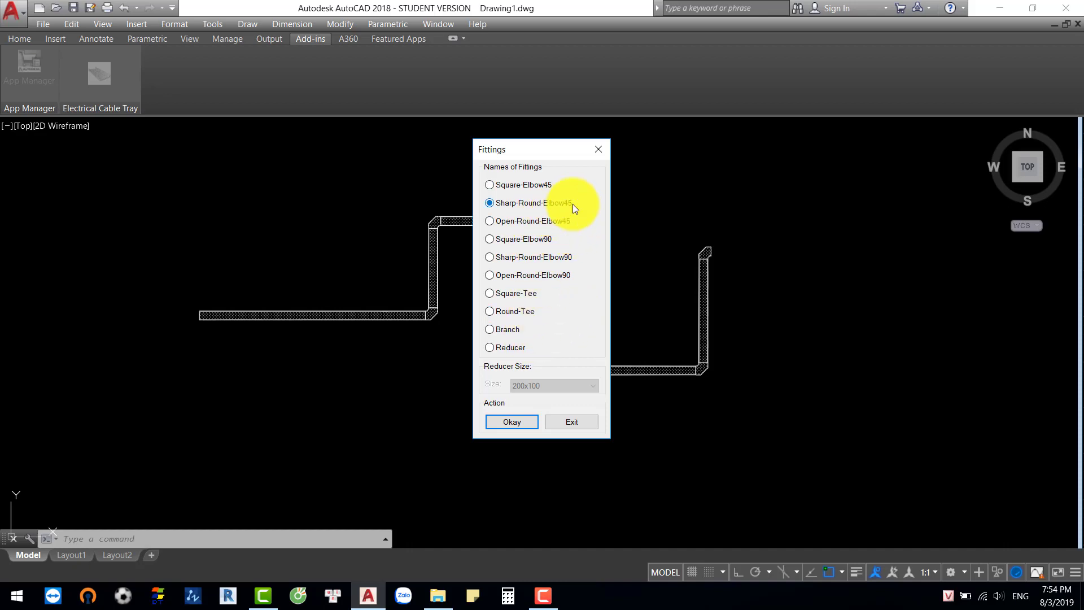
pyautogui.click(506, 421)
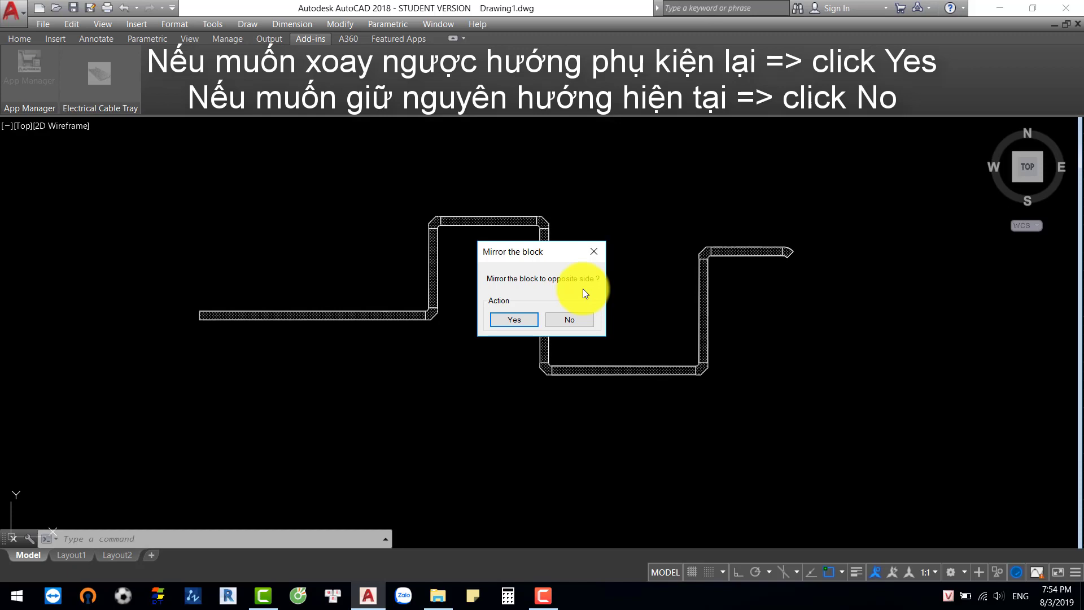
pyautogui.click(515, 319)
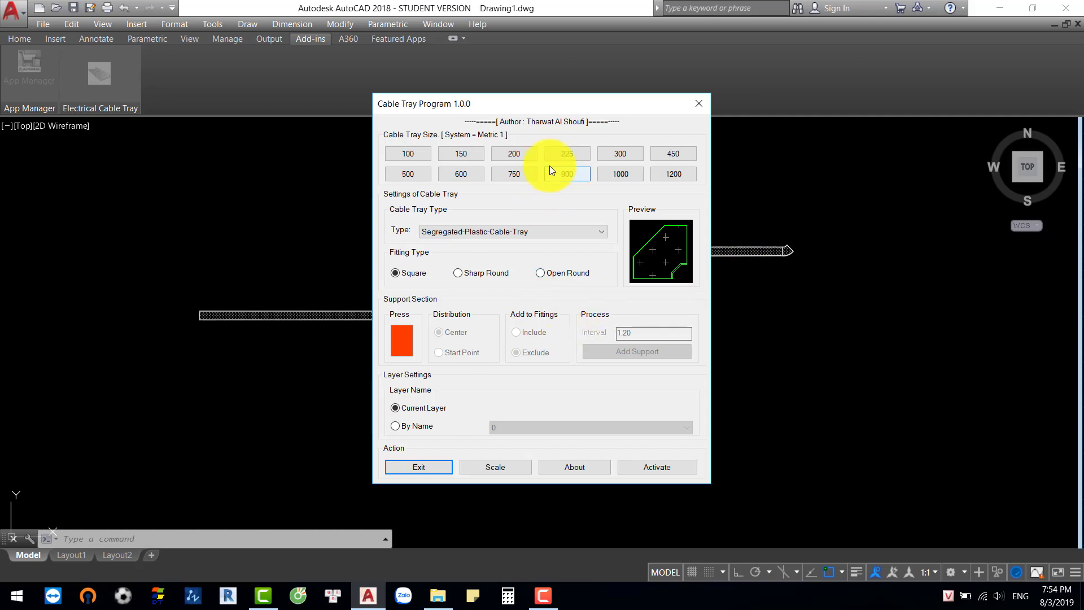
pyautogui.click(518, 154)
pyautogui.scroll(5, 810, 235)
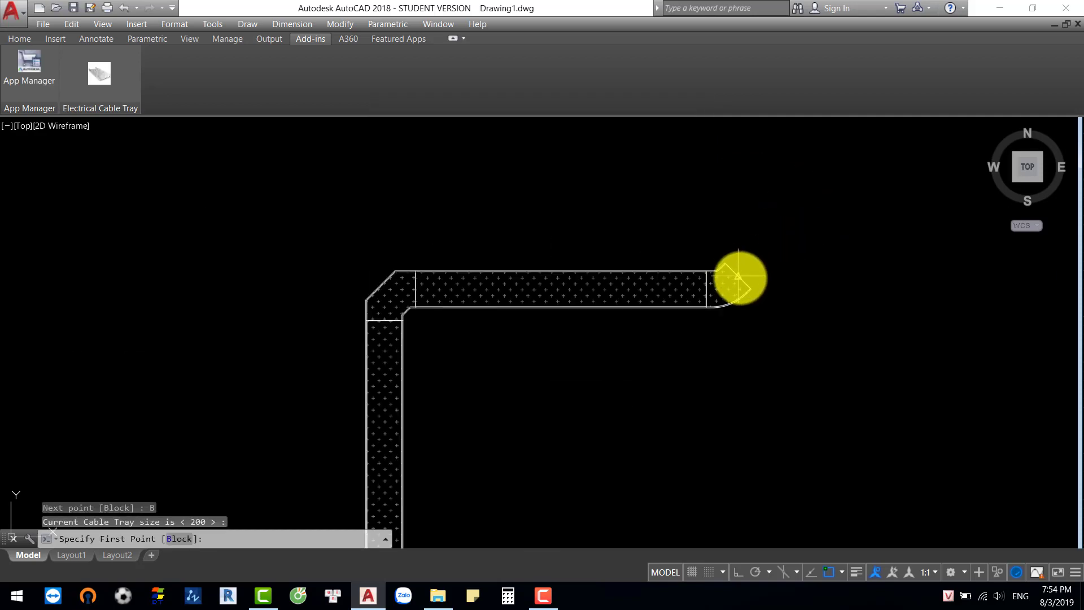
pyautogui.click(738, 275)
pyautogui.moveTo(859, 193); pyautogui.dragTo(757, 266, button='middle')
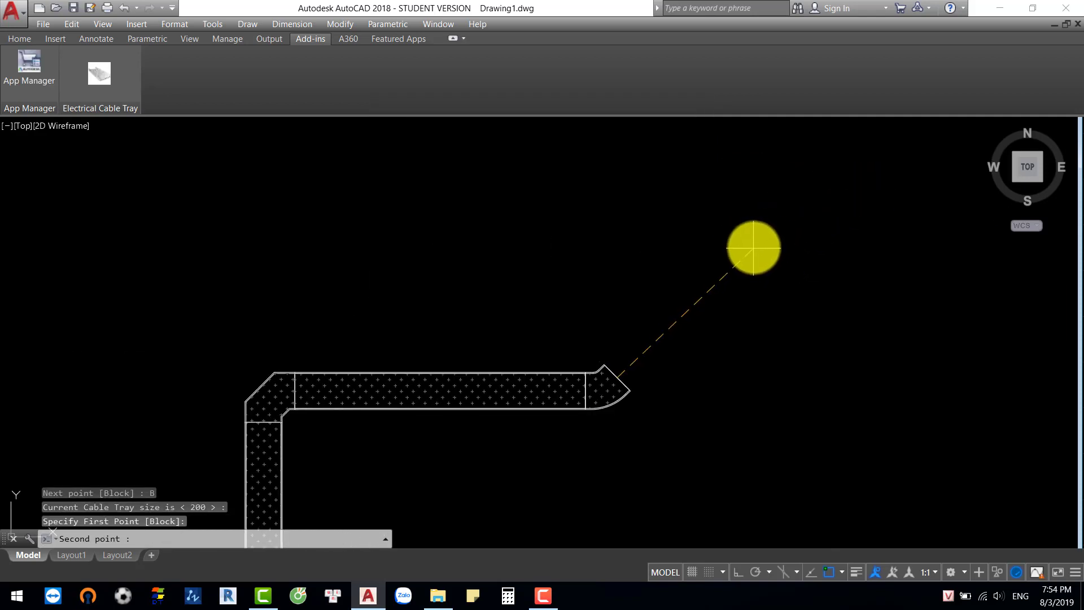
pyautogui.click(753, 246)
pyautogui.moveTo(813, 271); pyautogui.dragTo(564, 271, button='middle')
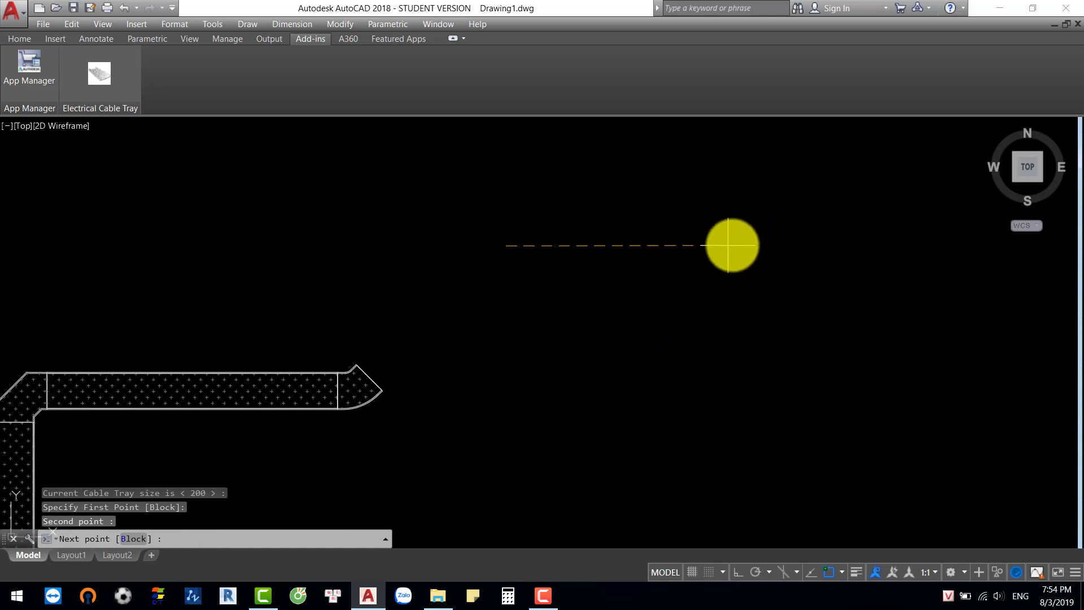
pyautogui.click(717, 255)
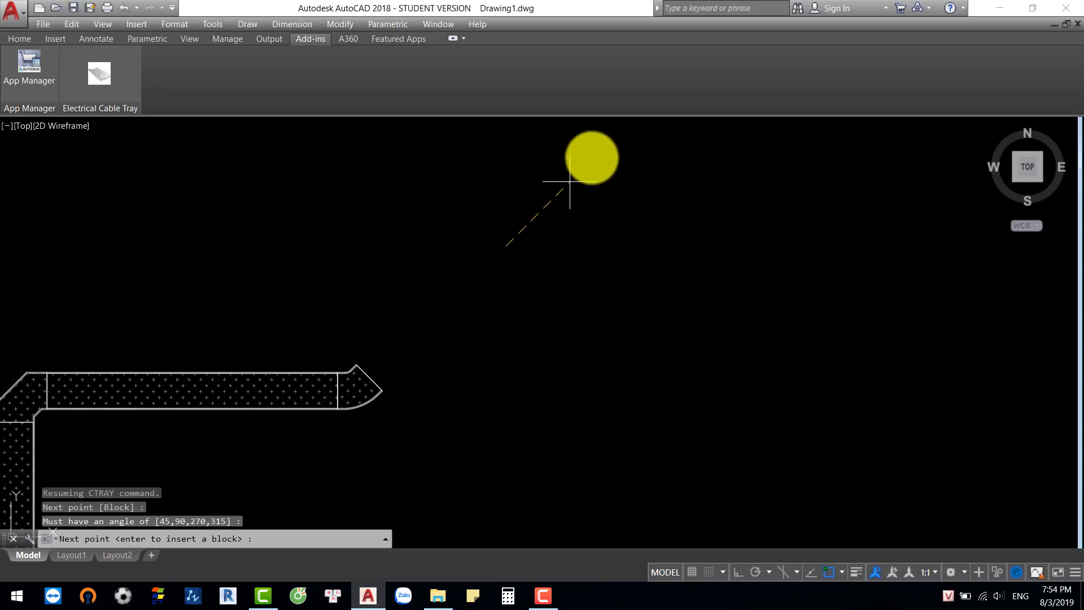
pyautogui.press('F8')
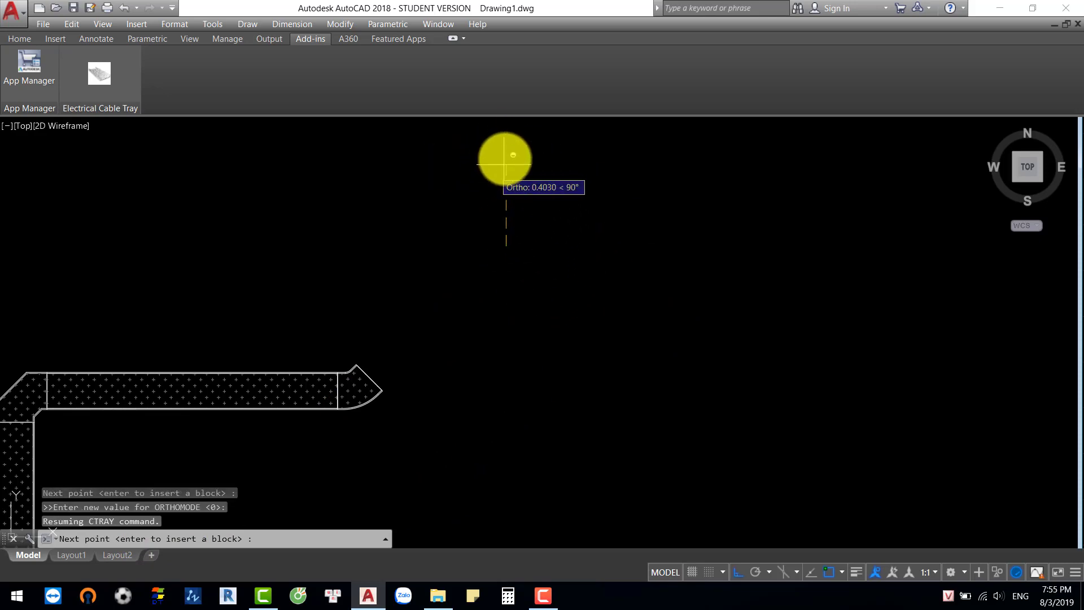
pyautogui.press('F8')
pyautogui.scroll(-4, 581, 266)
pyautogui.scroll(2, 614, 242)
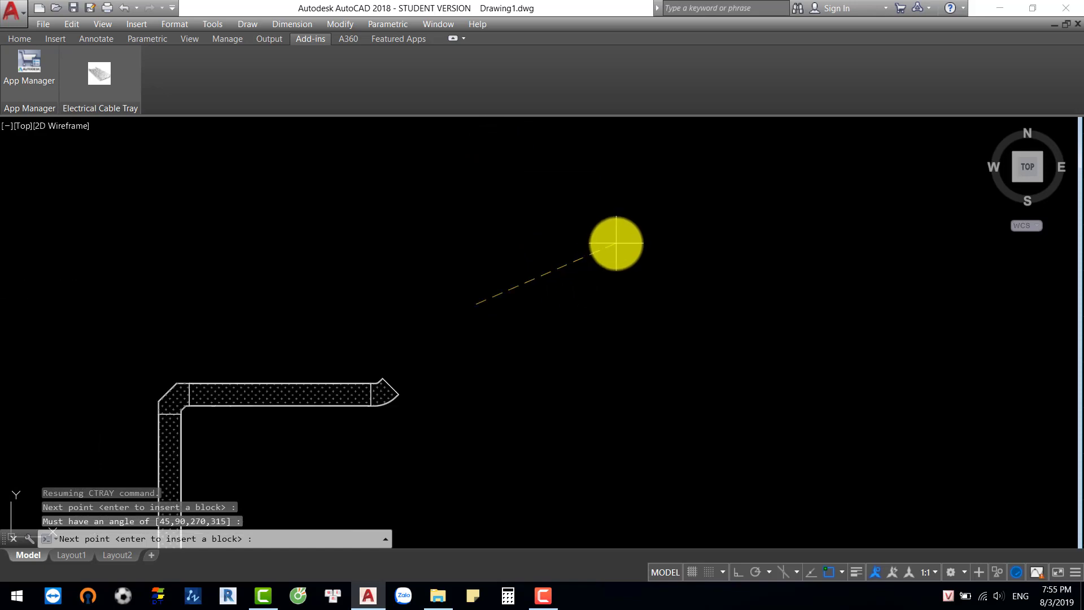
pyautogui.write('b')
pyautogui.press('Return')
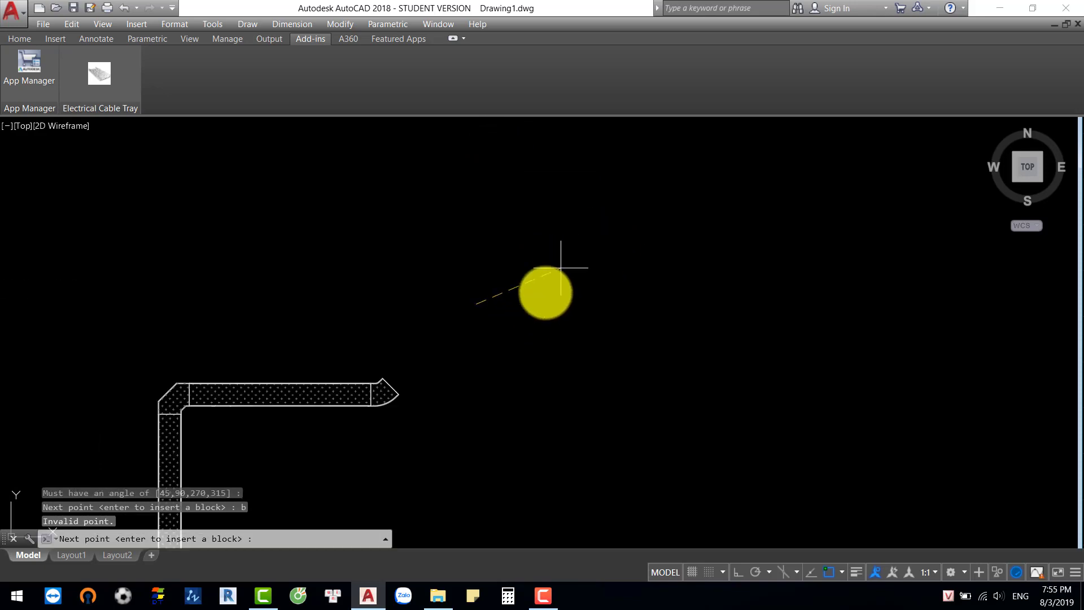
pyautogui.press('Escape')
# Step: Start a size 200 cable tray at the open end of the 45° elbow and run it diagonally upward
pyautogui.moveTo(411, 430); pyautogui.dragTo(511, 342, button='middle')
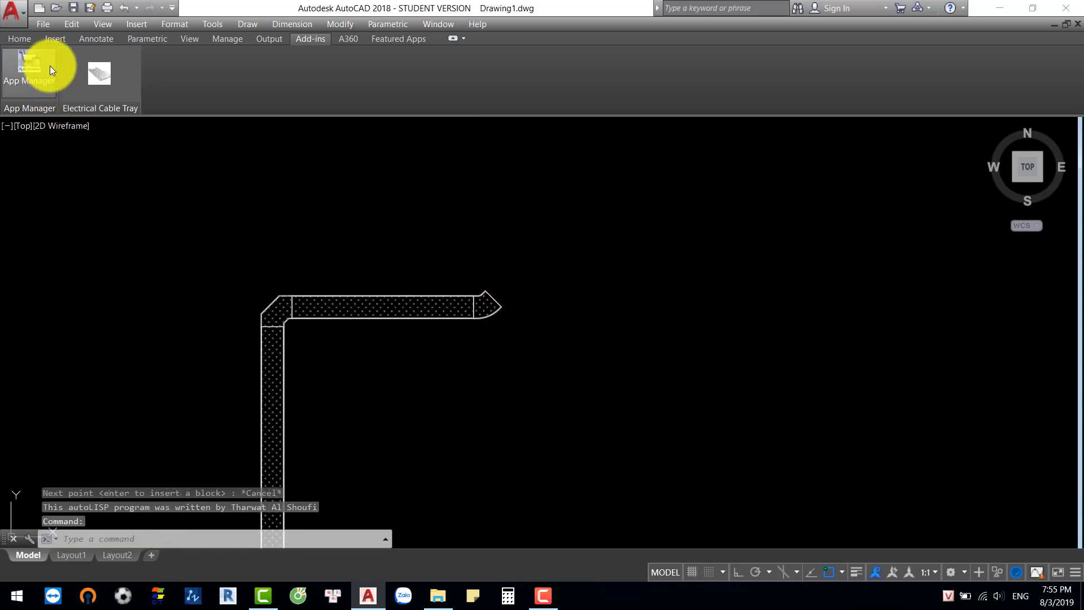
pyautogui.click(105, 76)
pyautogui.click(516, 155)
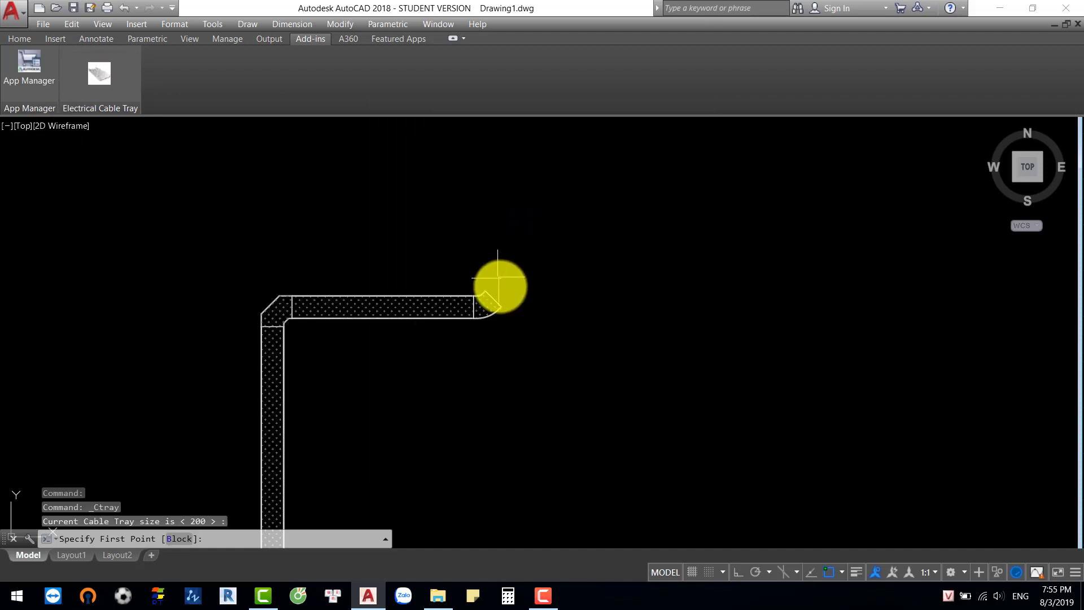
pyautogui.click(493, 298)
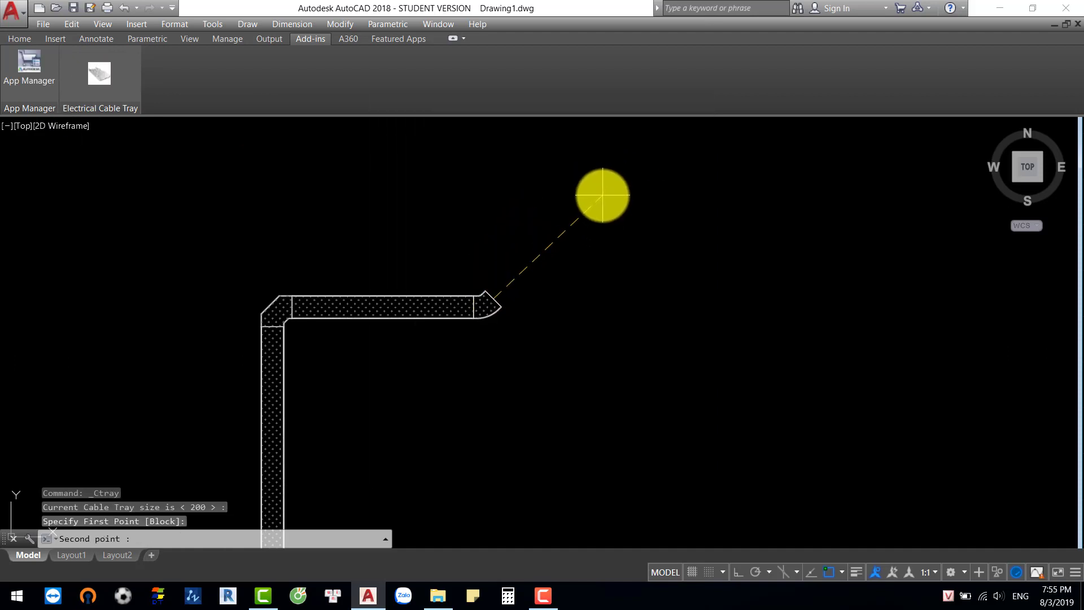
pyautogui.click(604, 199)
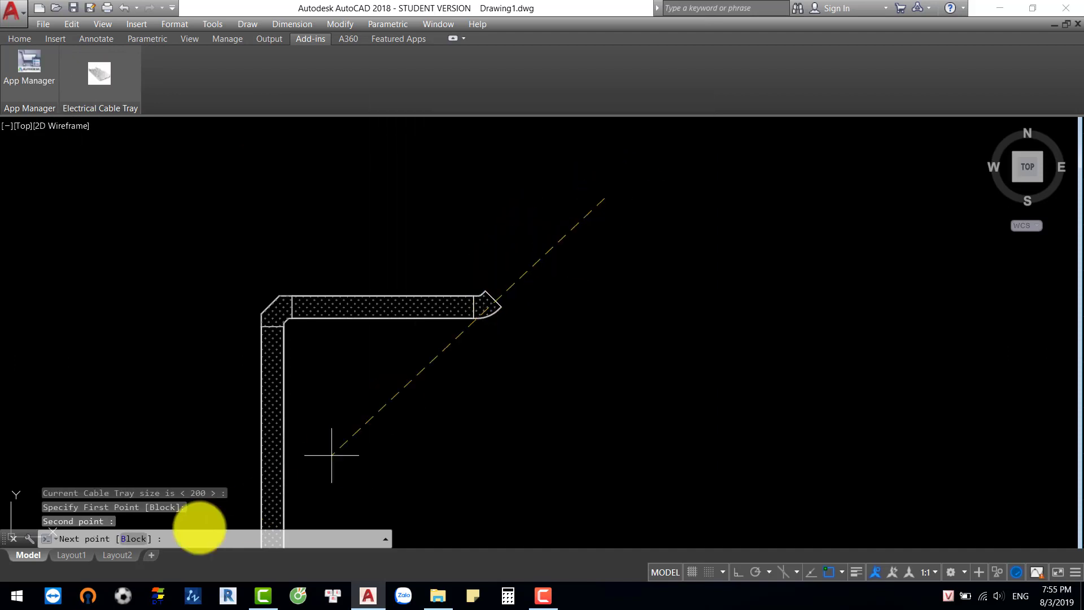
# Step: End the diagonal segment with a Sharp-Round-Elbow45 fitting, keeping its direction unmirrored
pyautogui.write('B')
pyautogui.press('Return')
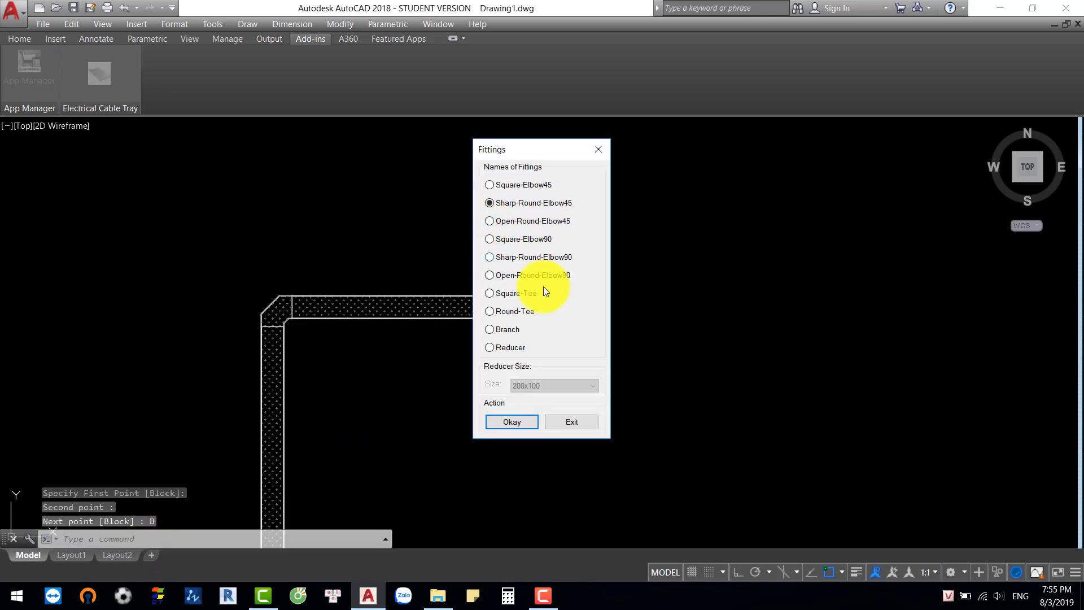
pyautogui.click(514, 423)
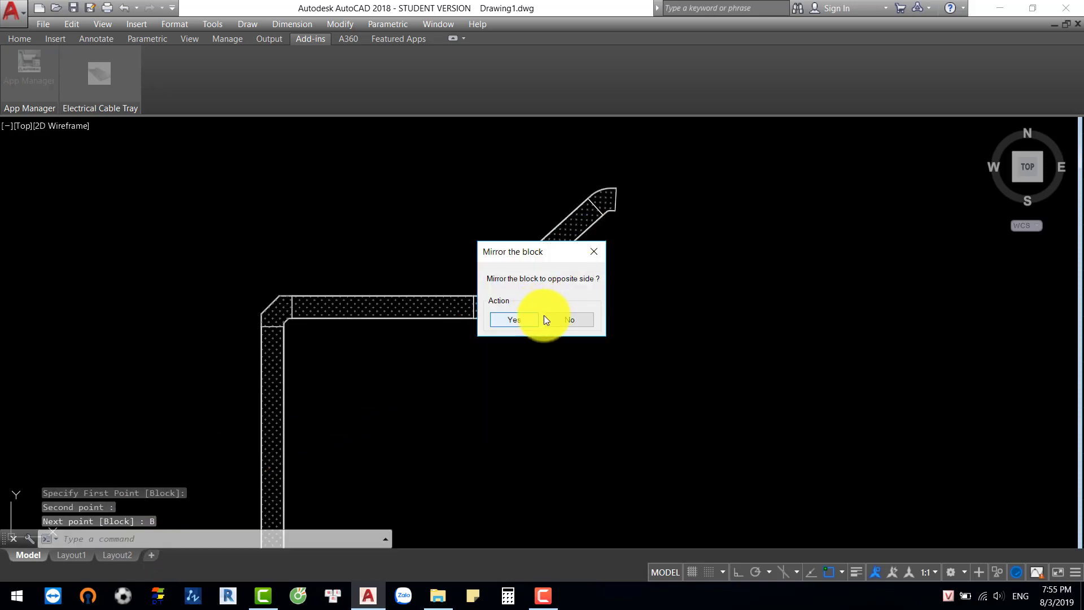
pyautogui.click(567, 320)
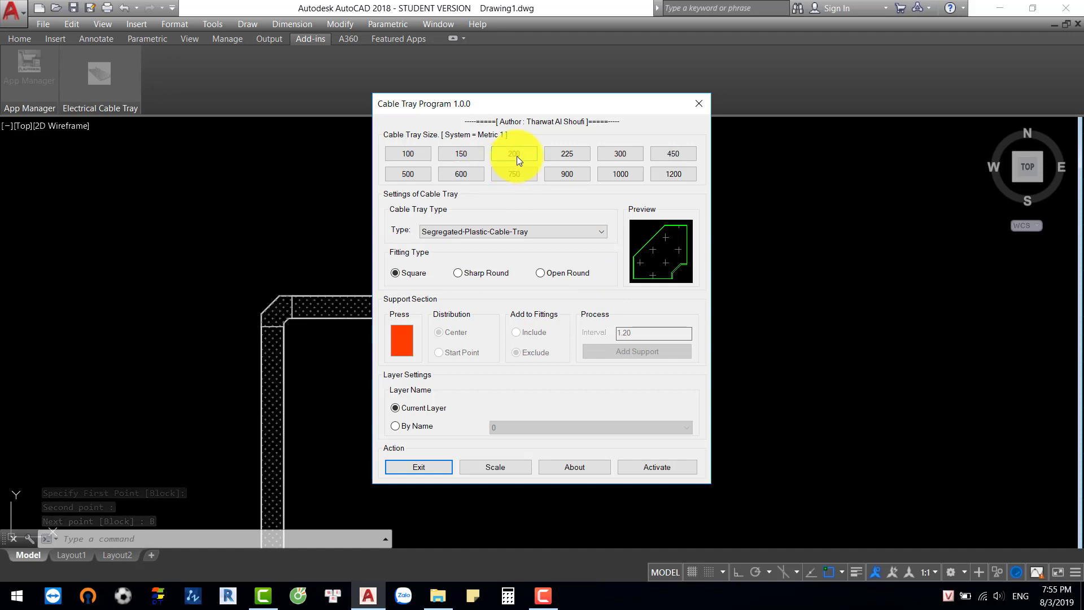
# Step: Continue the size 200 tray in Ortho mode from the second 45° elbow: right, down, left, down and left, and end the route
pyautogui.click(517, 156)
pyautogui.click(616, 197)
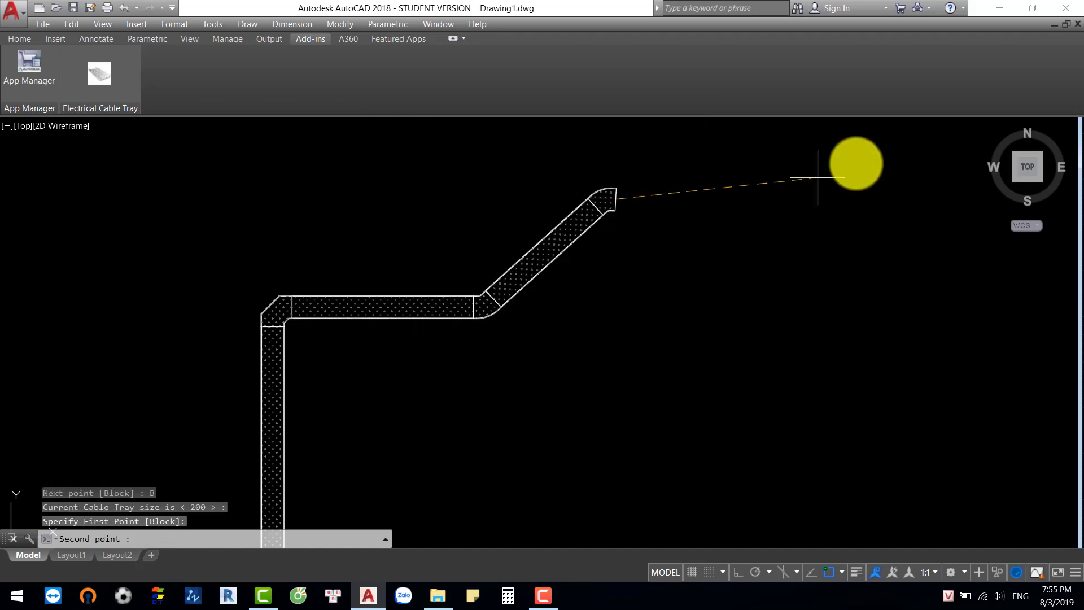
pyautogui.press('F8')
pyautogui.click(854, 215)
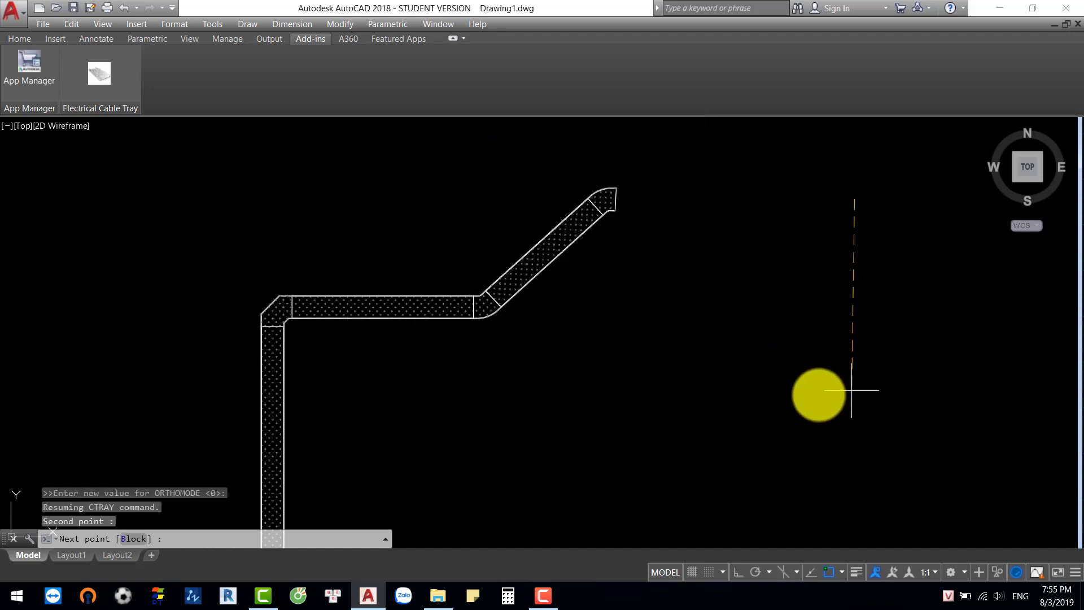
pyautogui.click(848, 429)
pyautogui.click(671, 432)
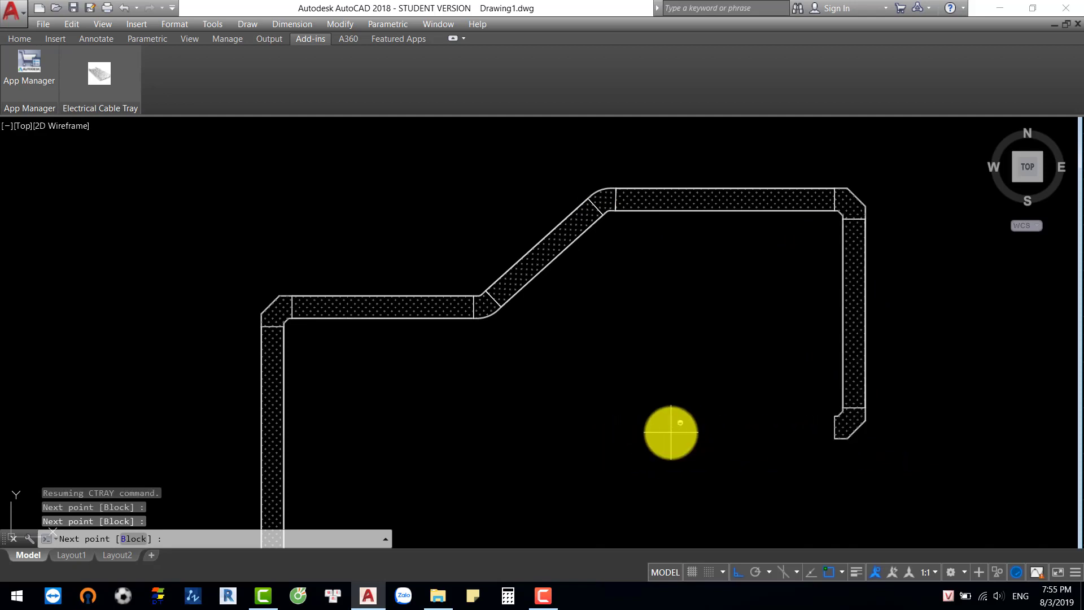
pyautogui.scroll(-2, 671, 433)
pyautogui.moveTo(667, 440); pyautogui.dragTo(665, 285, button='middle')
pyautogui.press('F8')
pyautogui.click(668, 406)
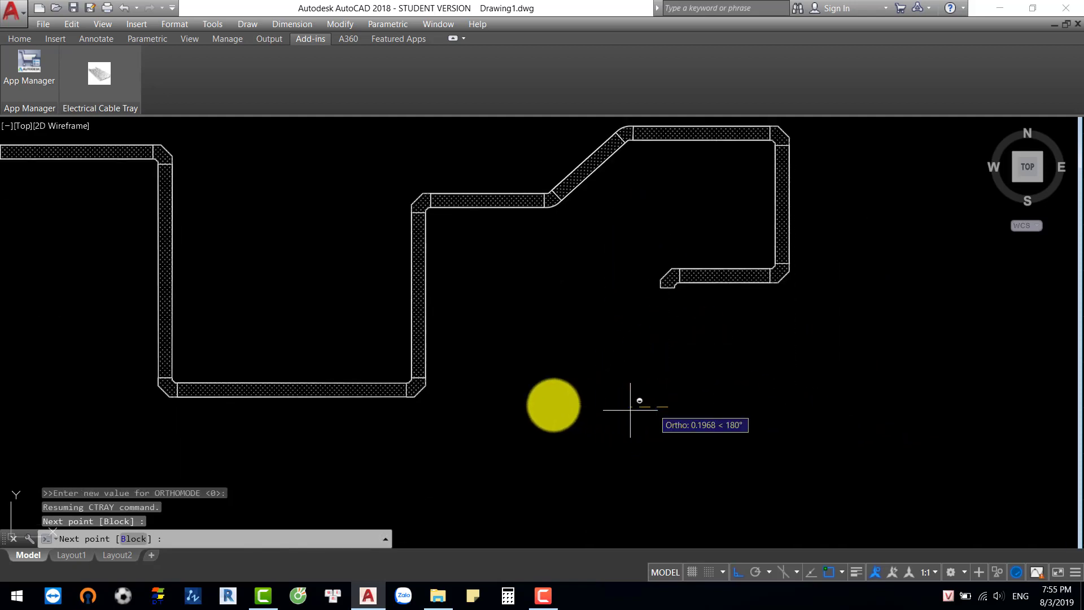
pyautogui.click(630, 406)
pyautogui.press('Escape')
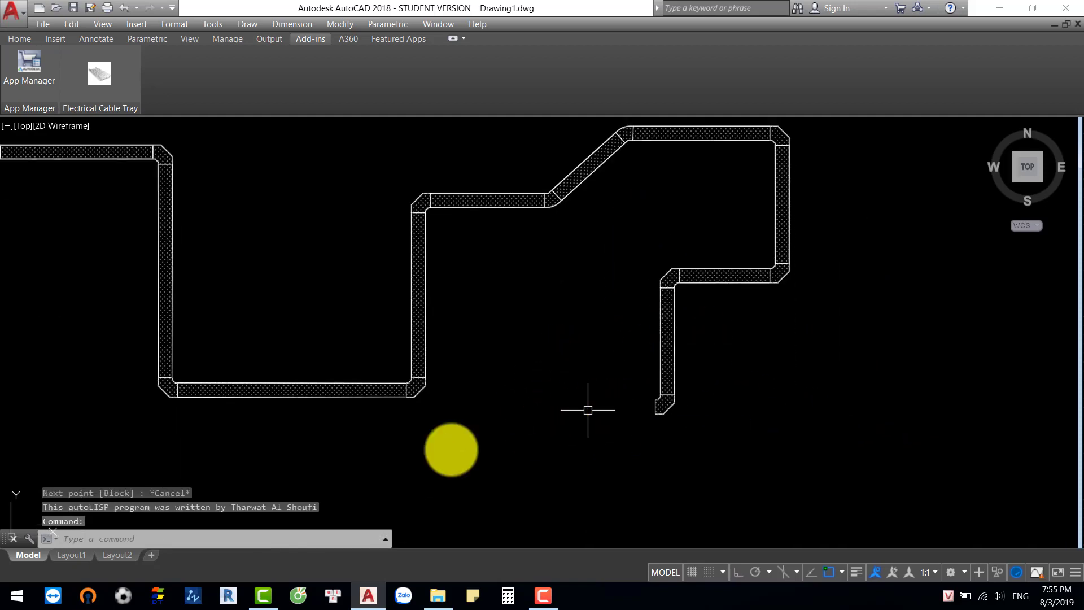
# Step: Set the cable tray type to Cable-Ladder, keeping Square fittings, and choose size 600
pyautogui.moveTo(271, 431); pyautogui.dragTo(412, 392, button='middle')
pyautogui.click(100, 73)
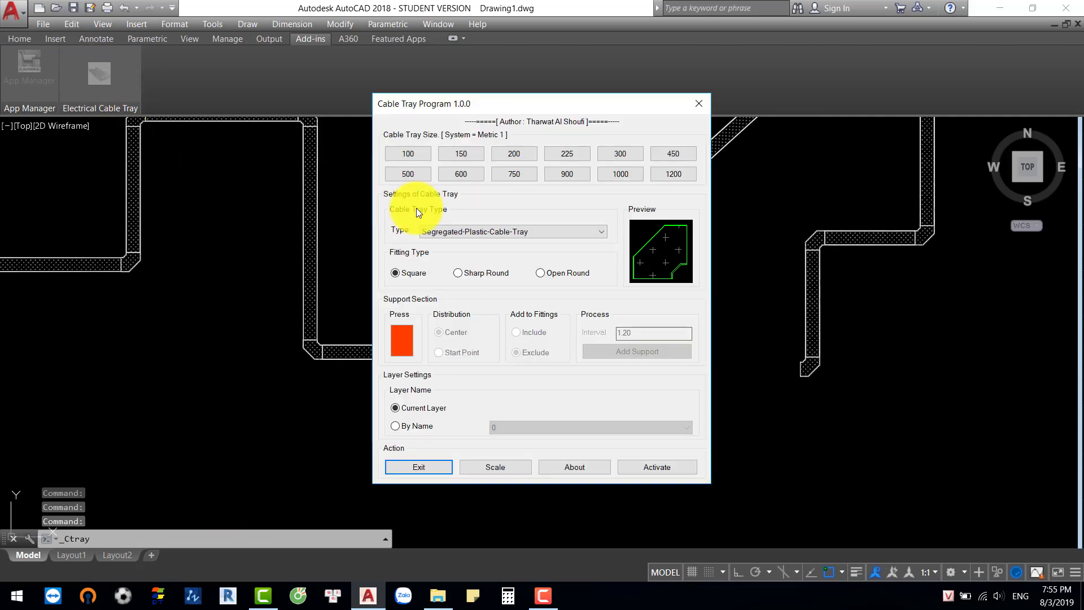
pyautogui.click(498, 230)
pyautogui.click(502, 262)
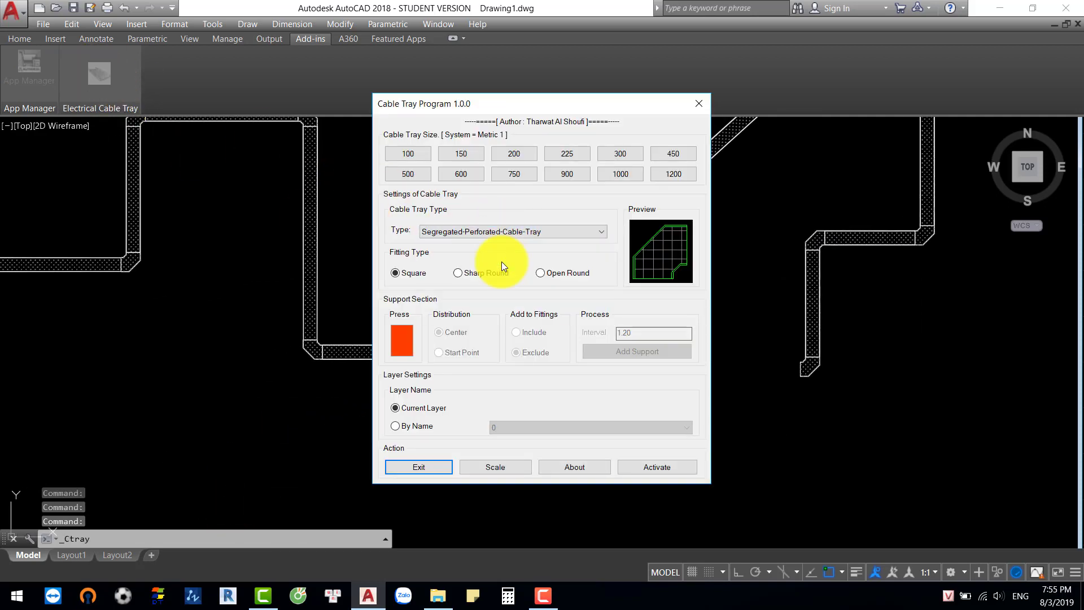
pyautogui.click(508, 235)
pyautogui.click(476, 302)
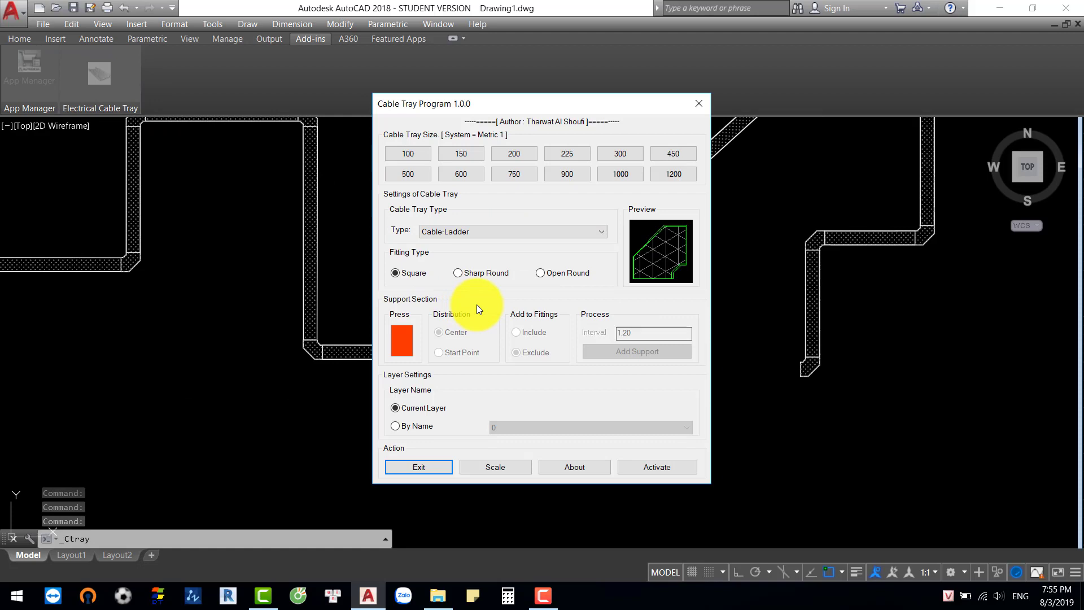
pyautogui.click(474, 177)
# Step: Start the size 600 ladder in Ortho mode below the existing route, running right, and try a short rise before turning right
pyautogui.moveTo(440, 332); pyautogui.dragTo(552, 164, button='middle')
pyautogui.click(36, 377)
pyautogui.press('F8')
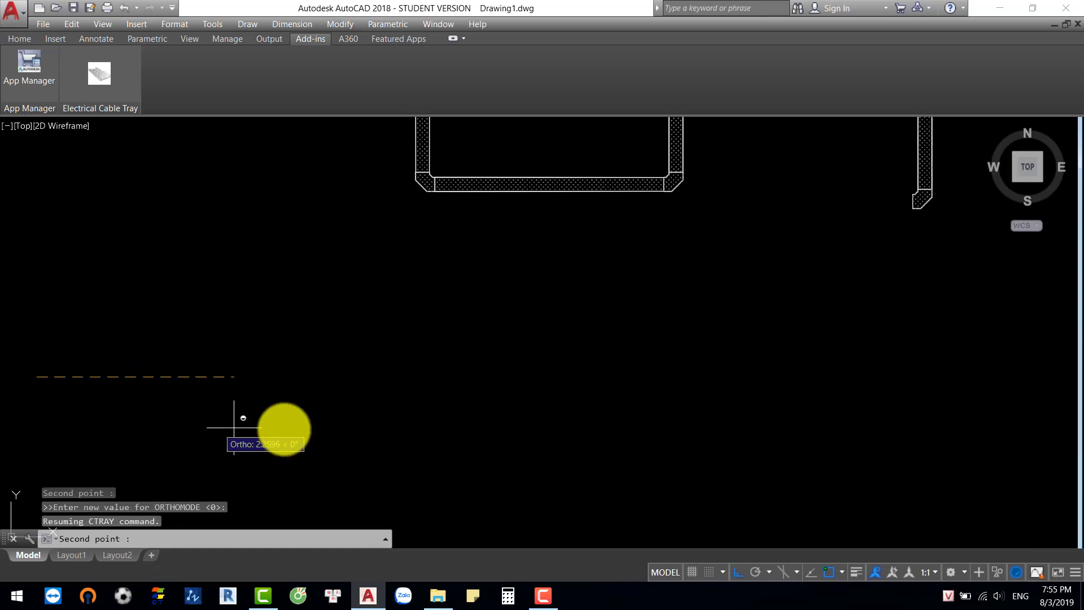
pyautogui.click(352, 377)
pyautogui.click(352, 280)
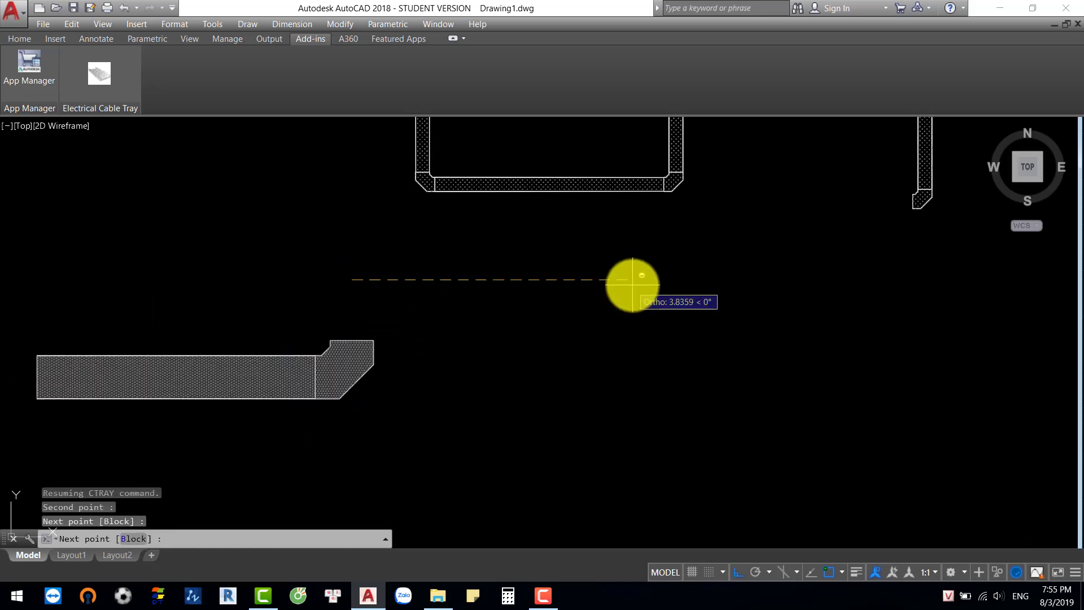
pyautogui.click(632, 279)
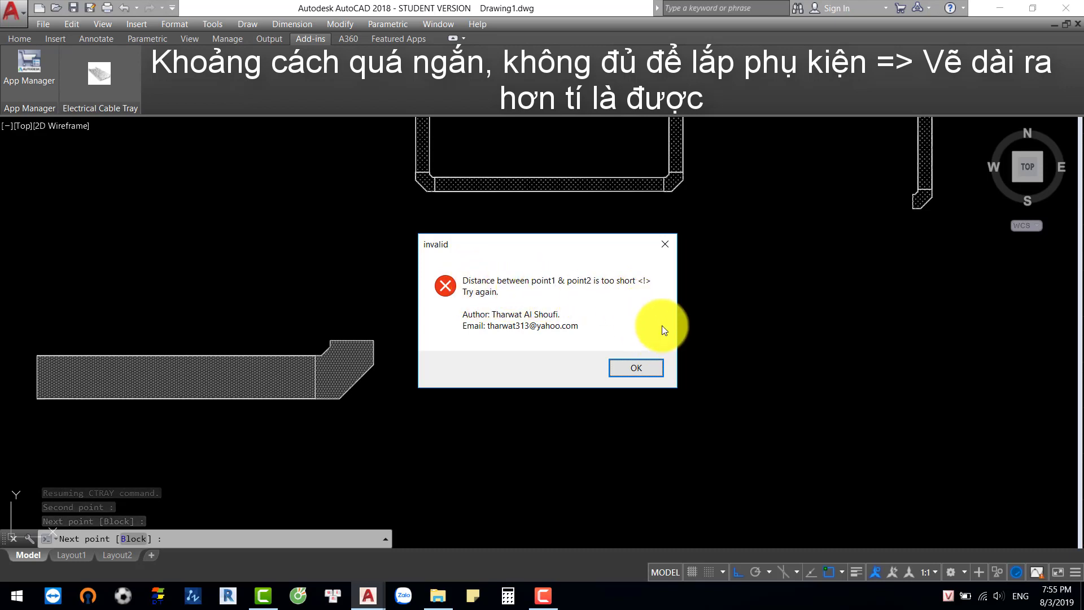
pyautogui.click(637, 368)
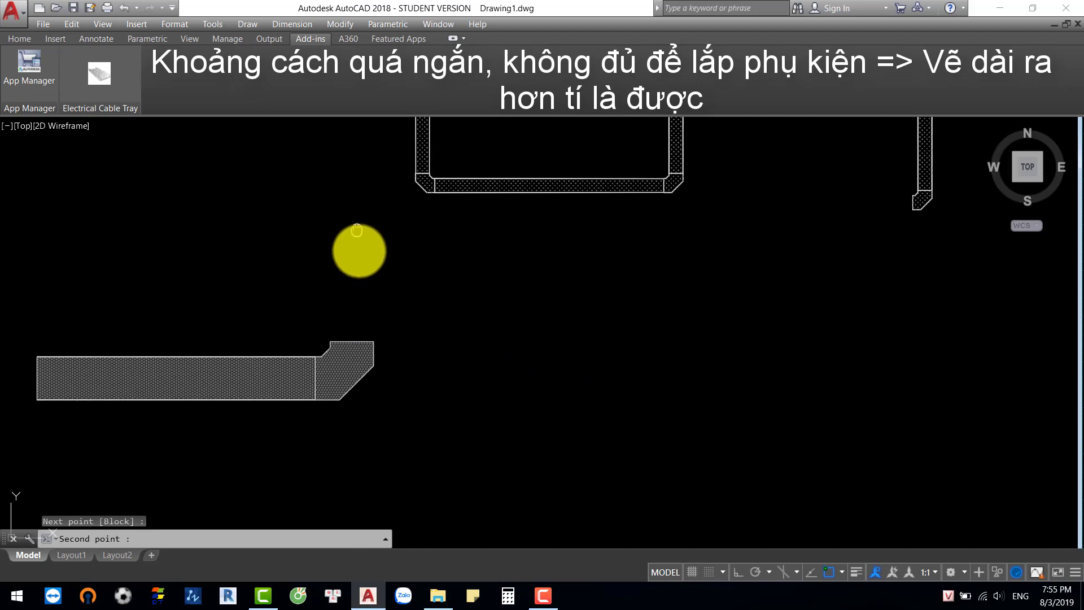
# Step: Redraw the rise longer and continue the size 600 ladder right, down, right and up in Ortho mode
pyautogui.moveTo(379, 246); pyautogui.dragTo(383, 341, button='middle')
pyautogui.press('F8')
pyautogui.click(355, 341)
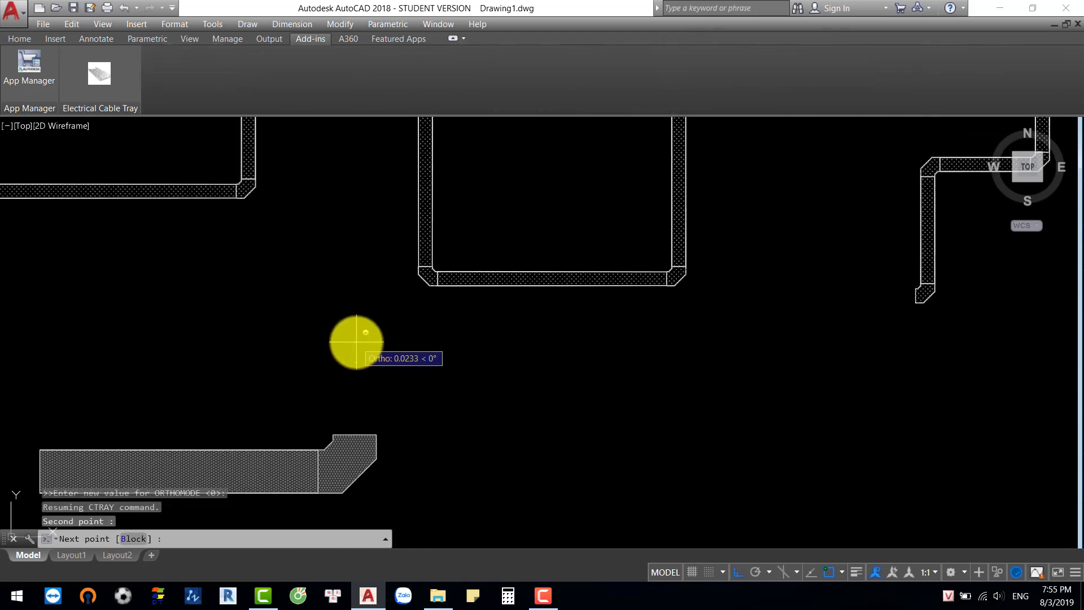
pyautogui.click(687, 341)
pyautogui.scroll(-4, 732, 347)
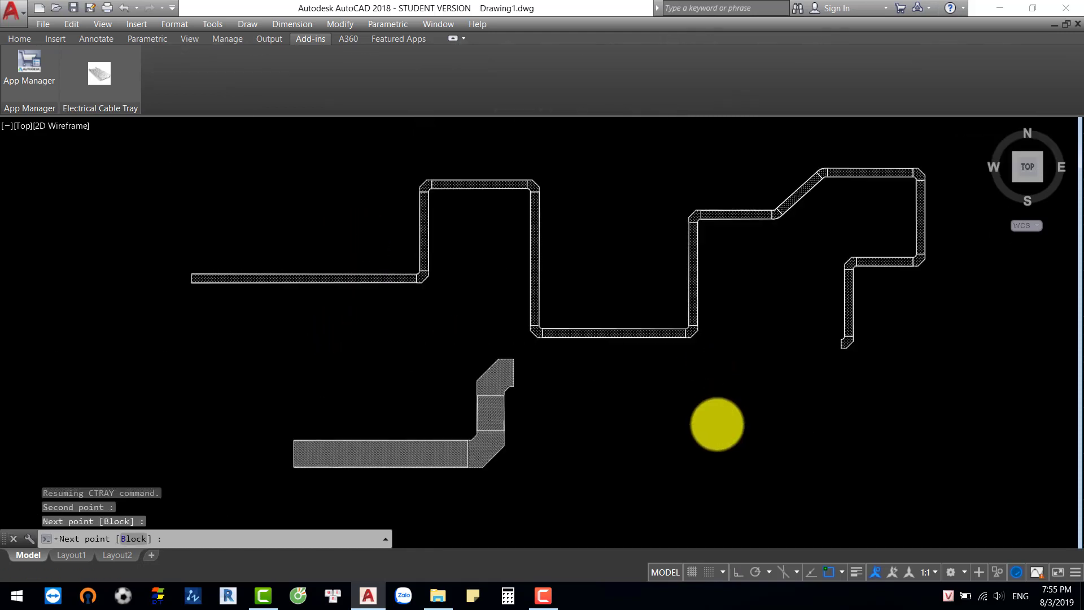
pyautogui.press('F8')
pyautogui.click(631, 413)
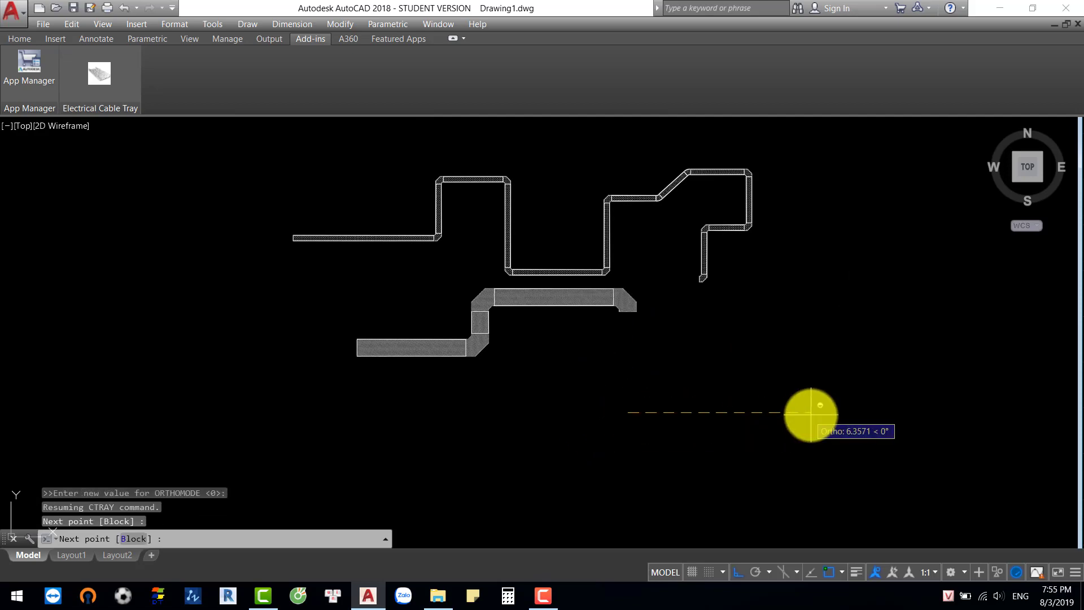
pyautogui.click(807, 414)
pyautogui.scroll(3, 781, 389)
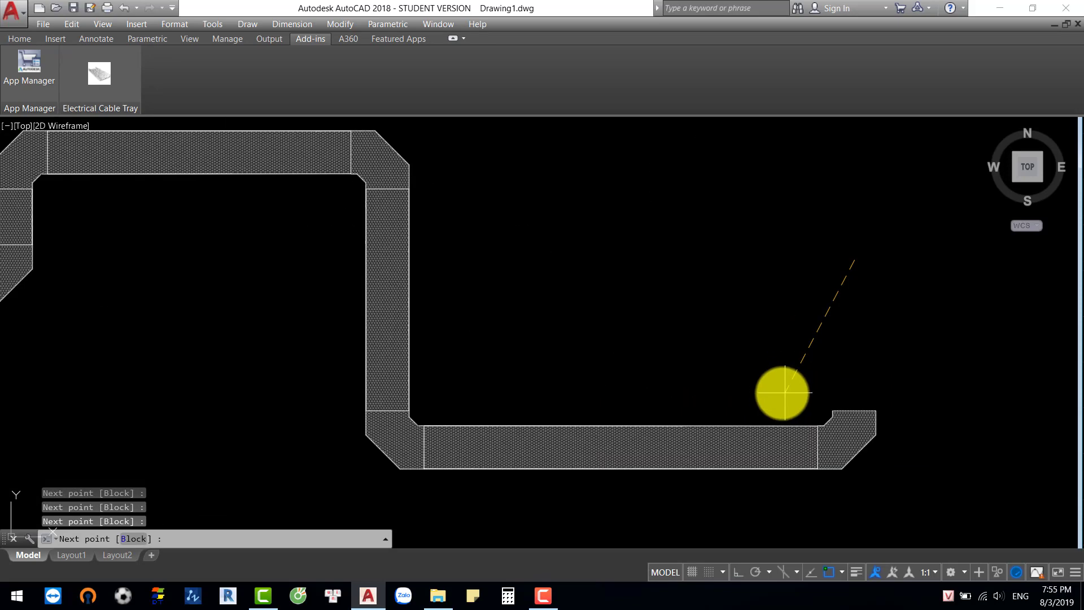
# Step: End the upward ladder segment with an Open-Round-Elbow90 fitting, keeping its direction unmirrored
pyautogui.click(133, 538)
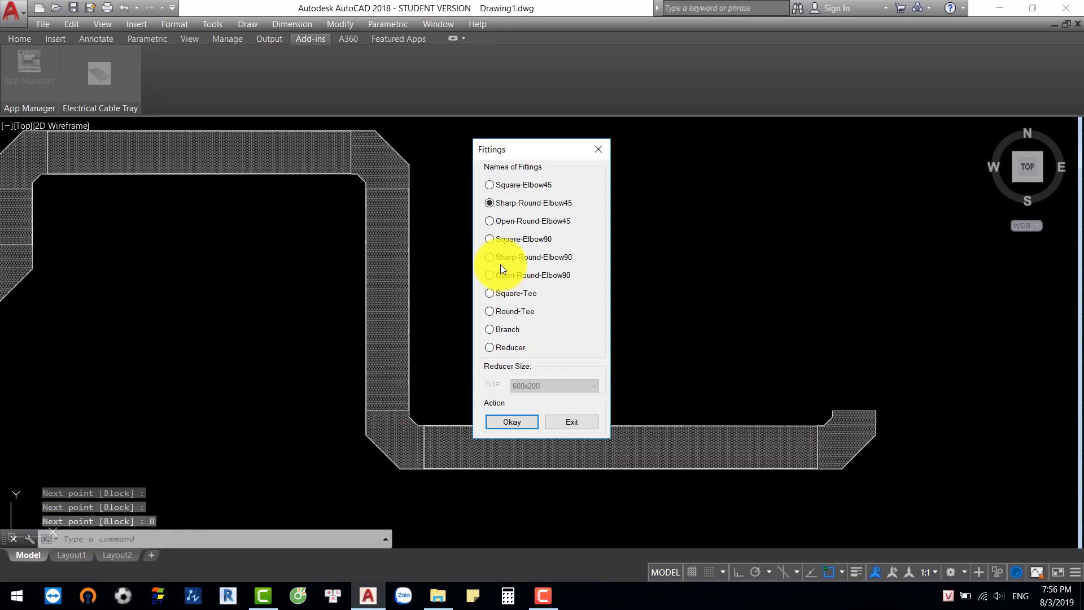
pyautogui.click(545, 275)
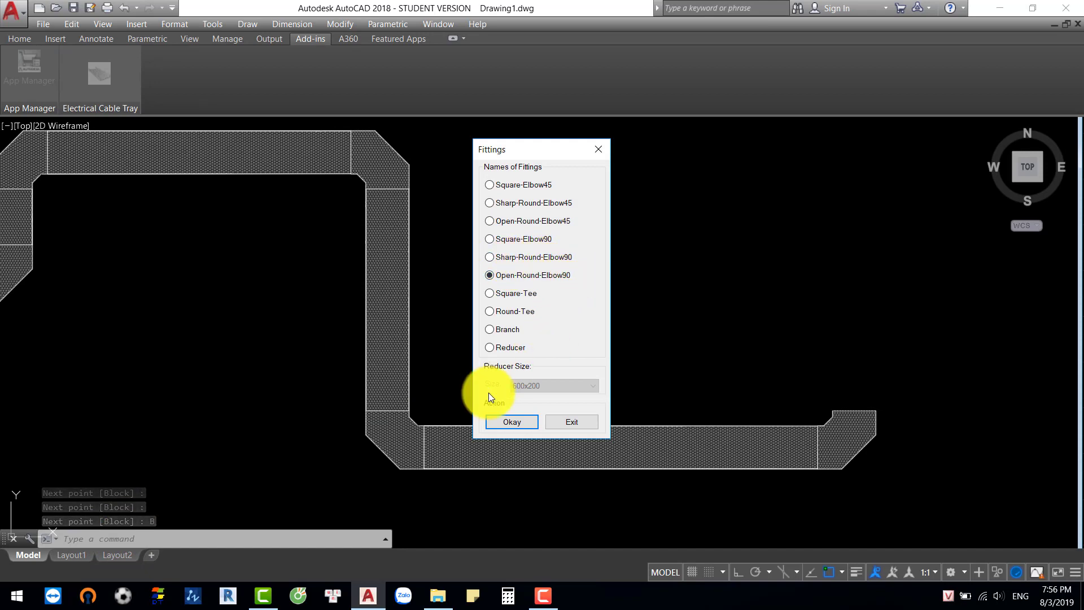
pyautogui.click(525, 421)
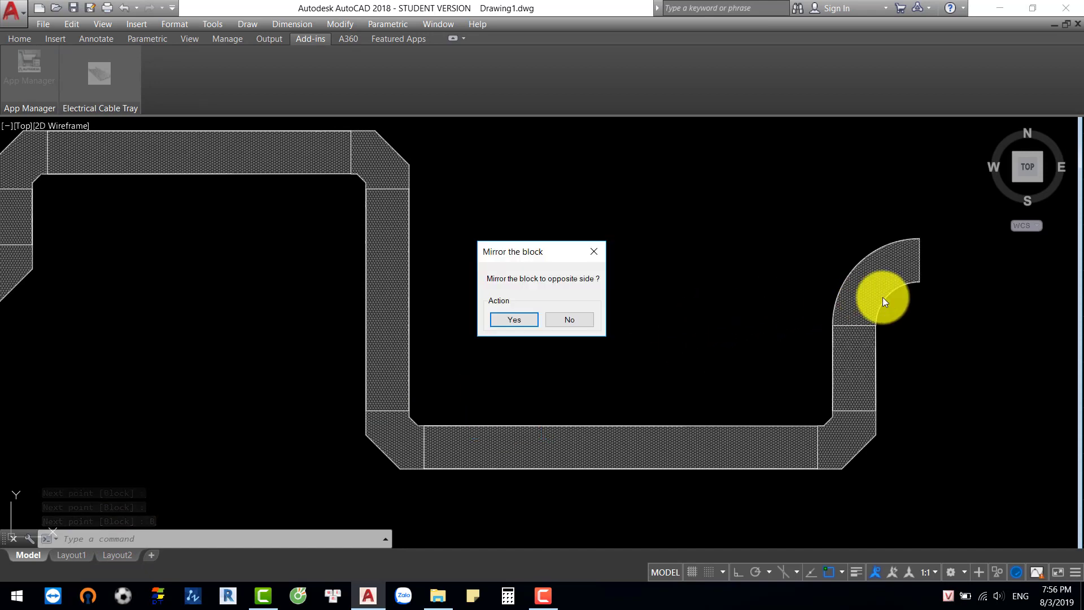
pyautogui.click(571, 320)
# Step: Draw a size 600 ladder in Ortho mode from the round elbow's open end, going right and turning down
pyautogui.click(448, 172)
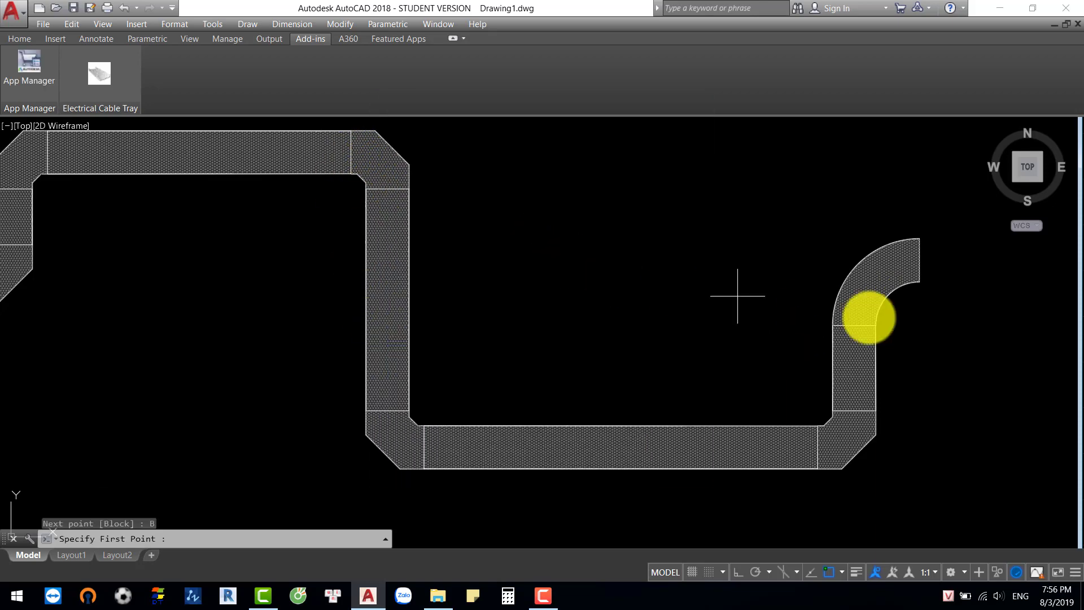
pyautogui.moveTo(869, 317); pyautogui.dragTo(186, 269, button='middle')
pyautogui.click(203, 220)
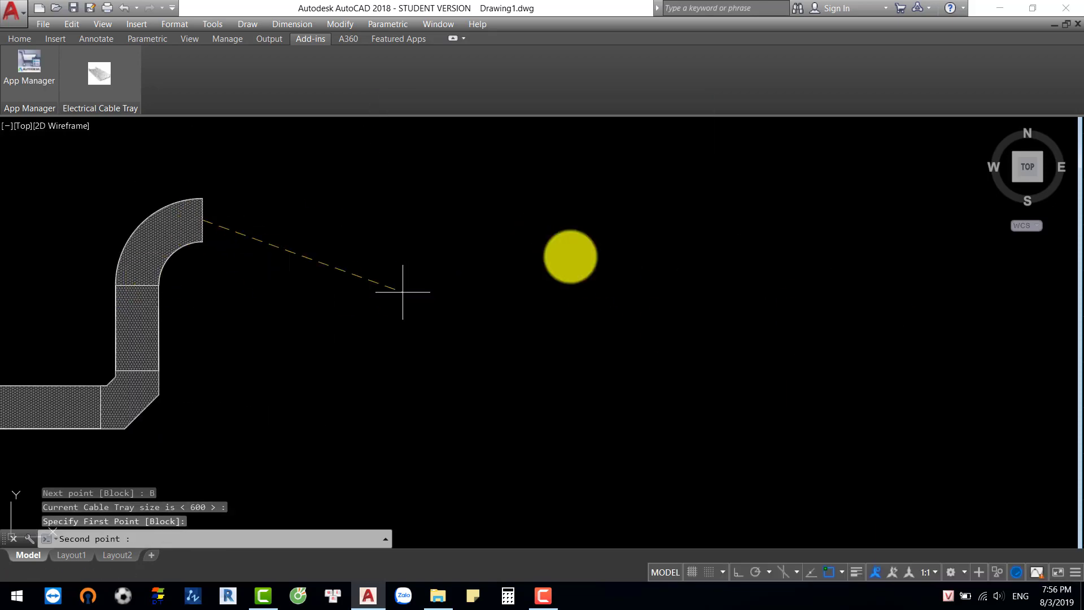
pyautogui.press('F8')
pyautogui.click(562, 220)
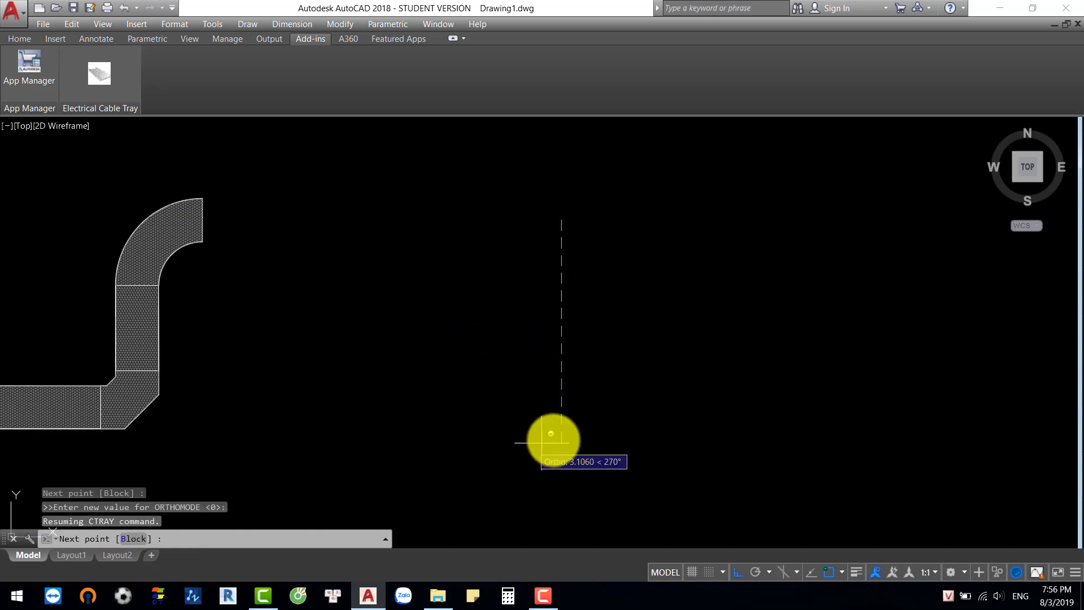
pyautogui.click(561, 334)
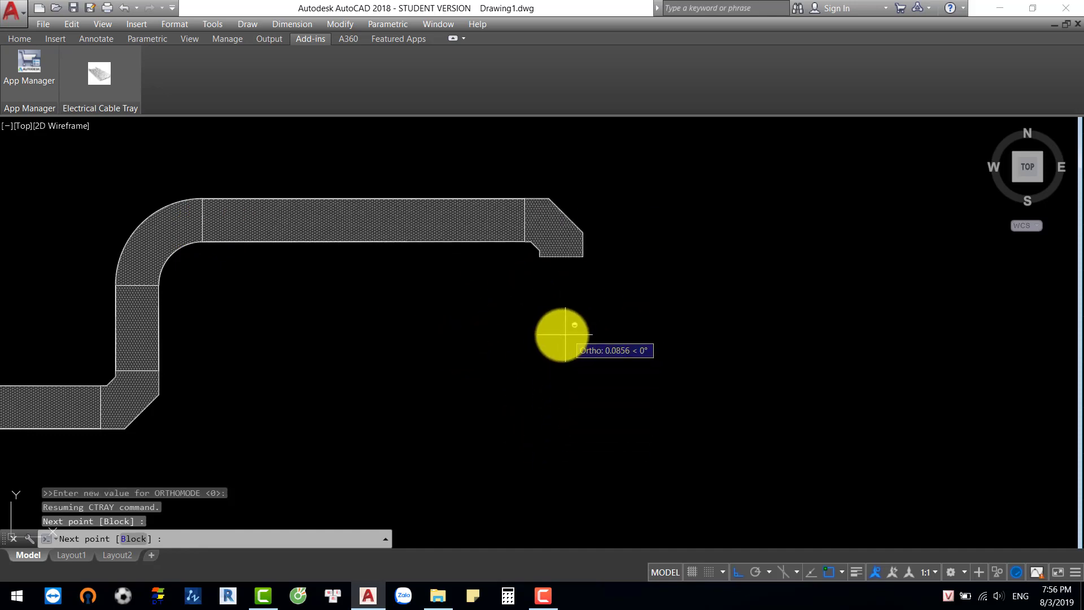
# Step: End the downward size 600 segment with a Reducer fitting of size 600x500
pyautogui.click(135, 538)
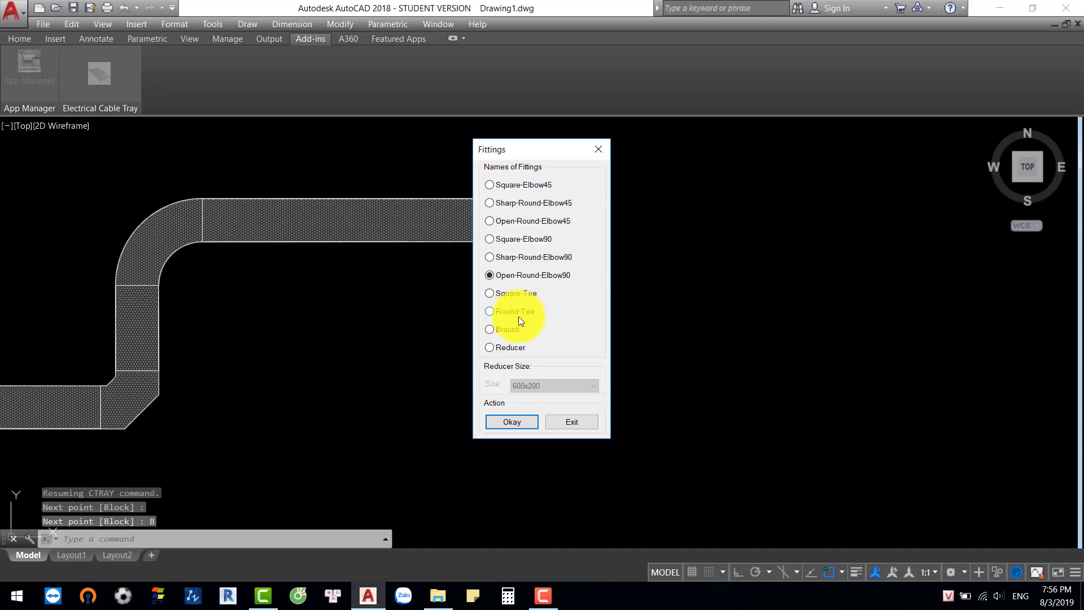
pyautogui.click(505, 348)
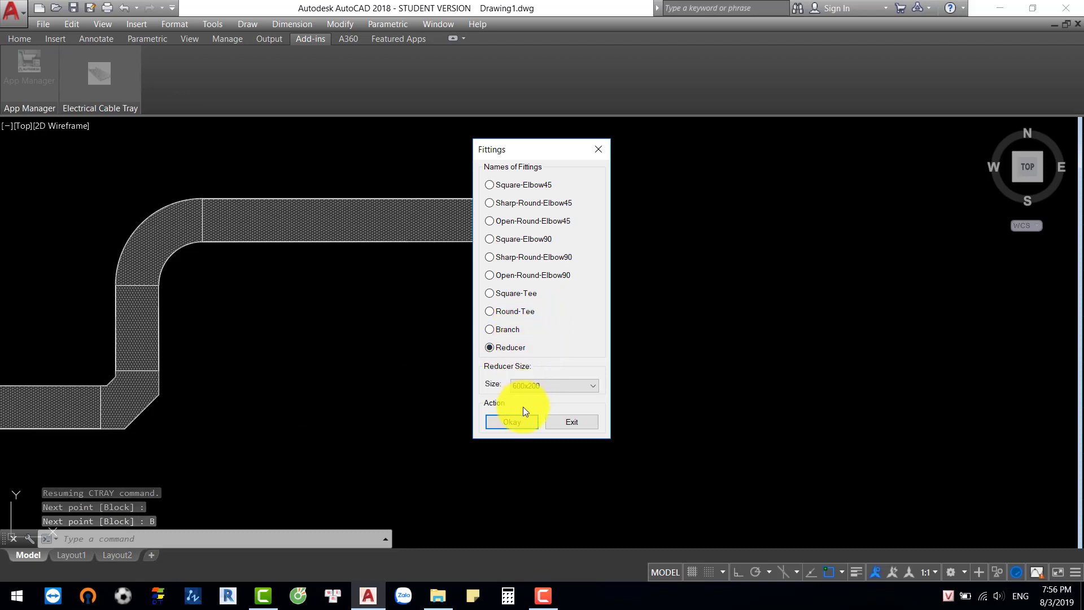
pyautogui.click(532, 386)
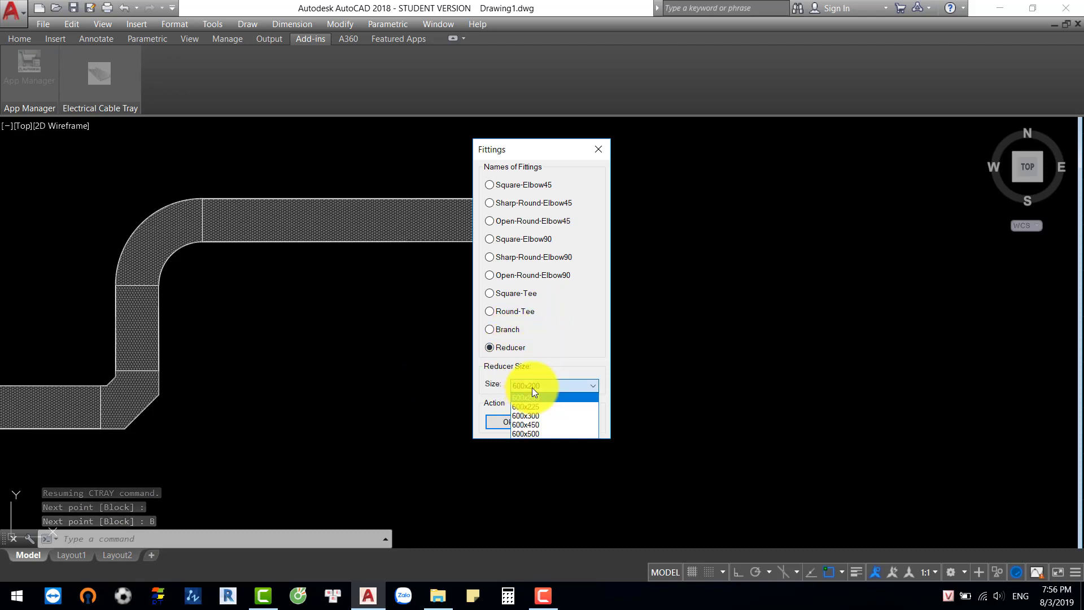
pyautogui.click(543, 431)
pyautogui.click(526, 428)
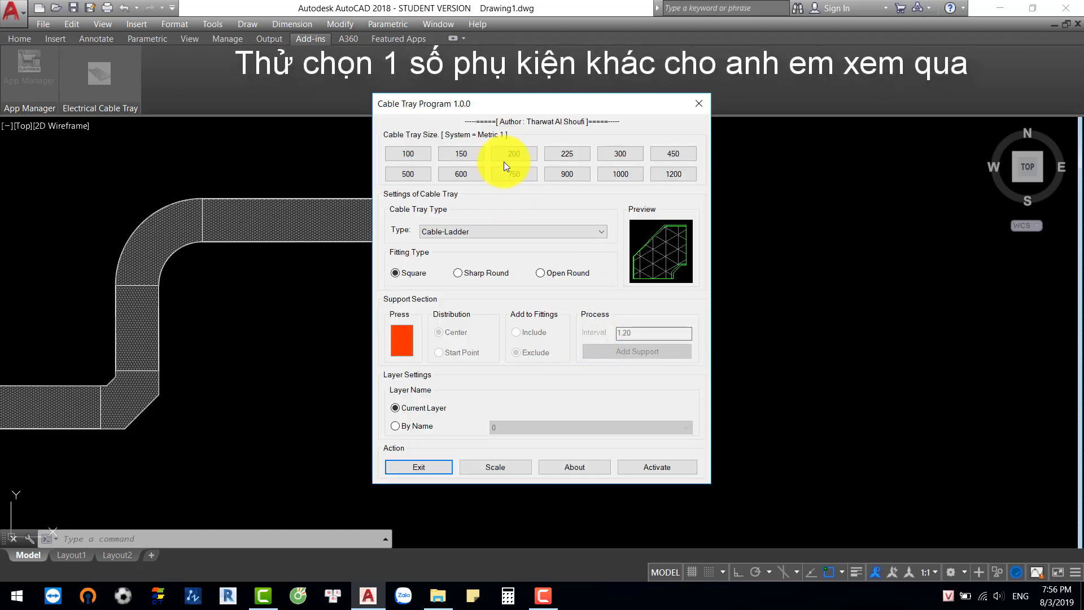
# Step: Run a size 500 ladder down from the reducer in Ortho mode and left, ending it with a Square-Tee fitting
pyautogui.click(402, 174)
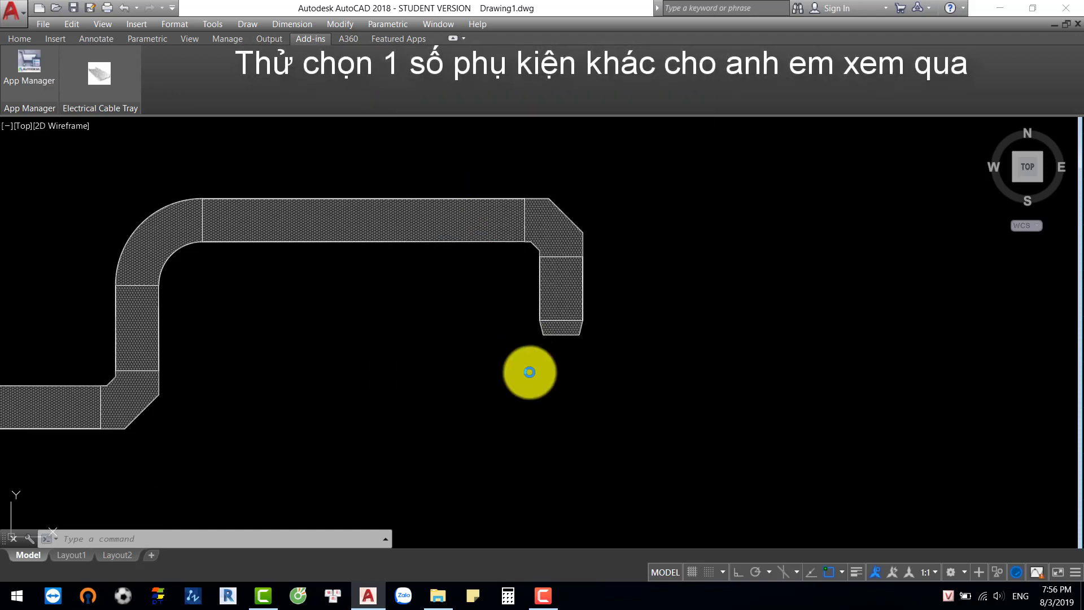
pyautogui.click(560, 338)
pyautogui.press('F8')
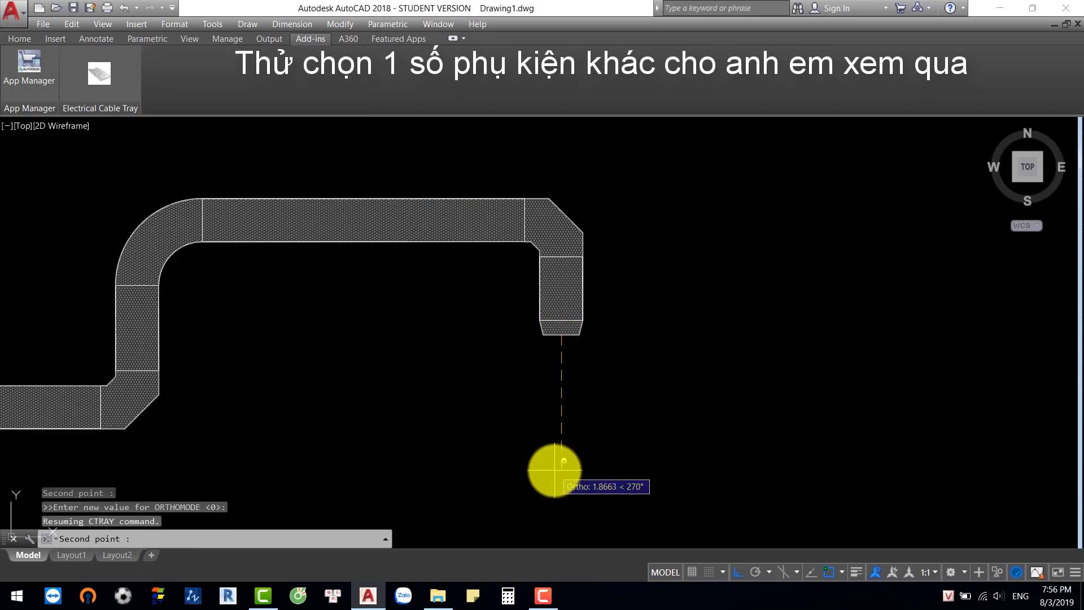
pyautogui.keyDown('shift'); pyautogui.click(378, 460); pyautogui.keyUp('shift')
pyautogui.moveTo(414, 430); pyautogui.dragTo(531, 306, button='middle')
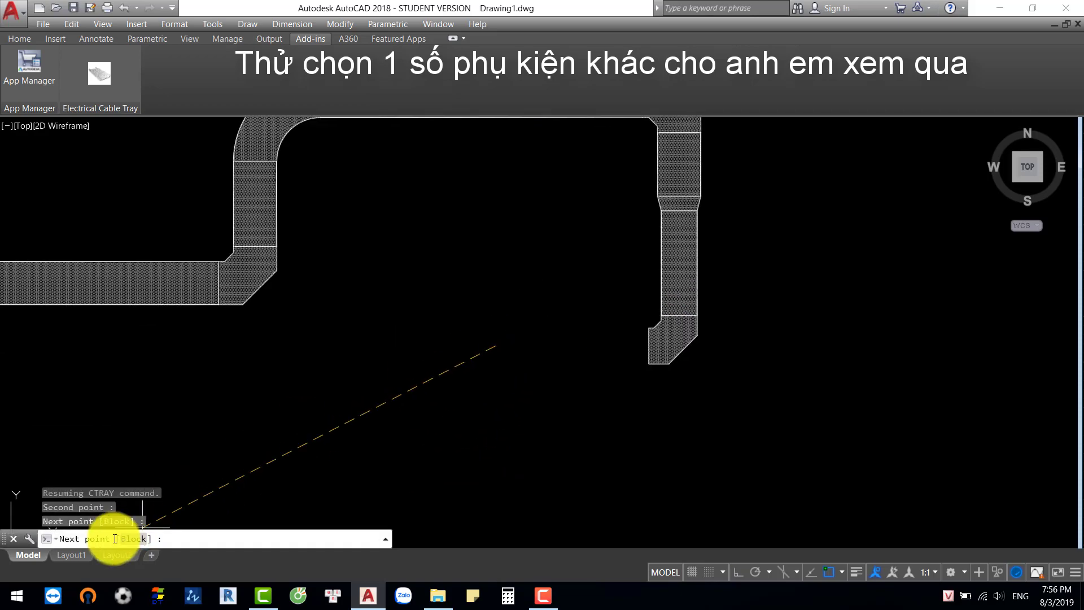
pyautogui.click(129, 539)
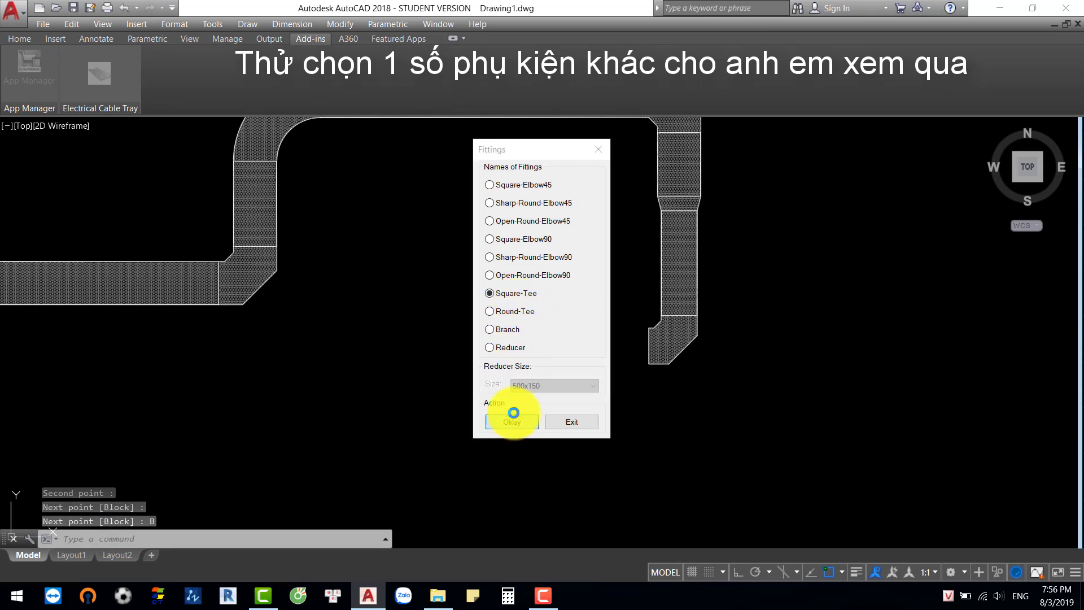
pyautogui.click(513, 413)
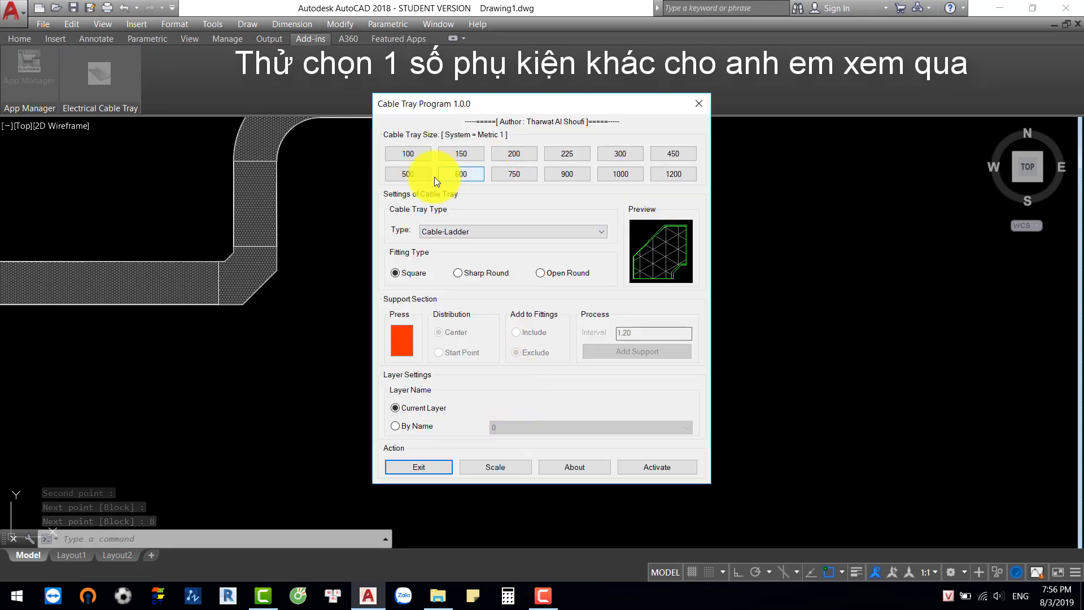
# Step: Draw a size 500 ladder in Ortho mode from the tee's lower opening, going down and turning right
pyautogui.click(406, 175)
pyautogui.click(495, 377)
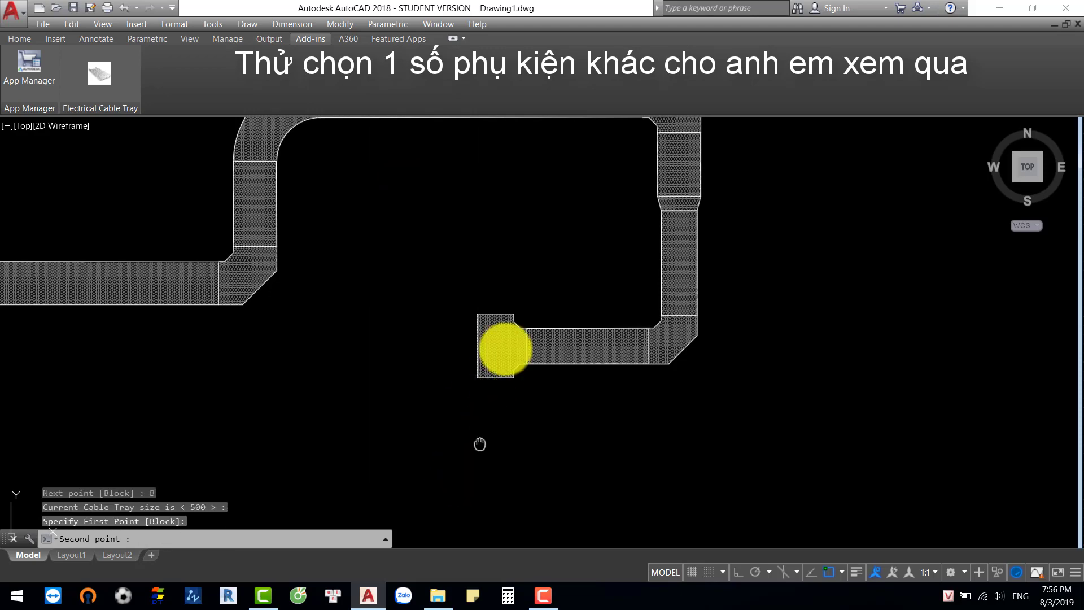
pyautogui.moveTo(481, 442); pyautogui.dragTo(489, 283, button='middle')
pyautogui.press('F8')
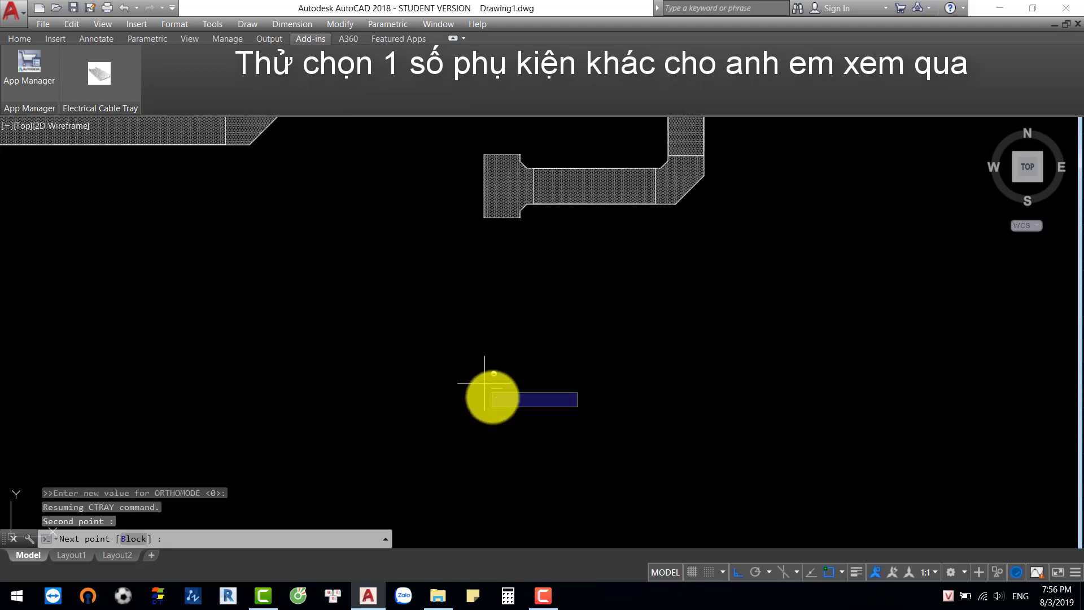
pyautogui.click(677, 380)
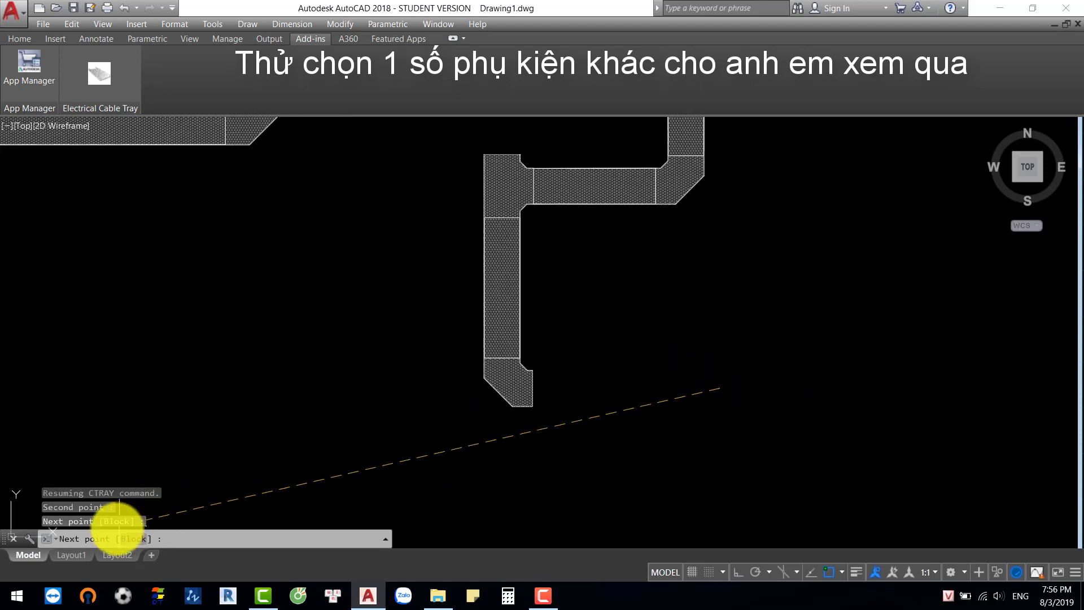
# Step: End the rightward size 500 ladder segment with a Round-Tee fitting
pyautogui.click(134, 538)
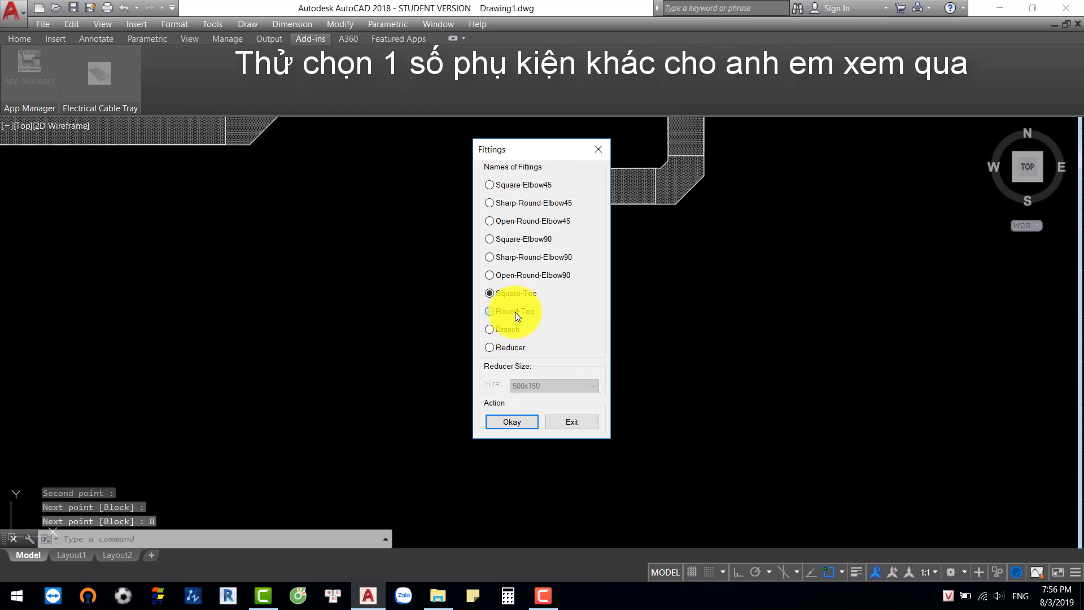
pyautogui.click(513, 421)
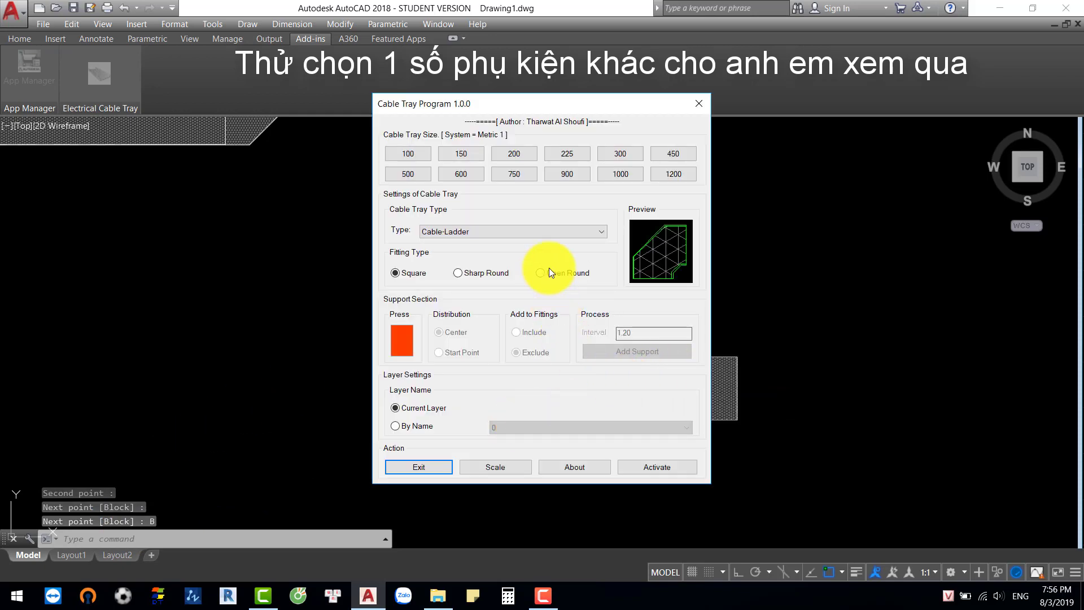
# Step: Draw a size 500 Covered-Perforated-Cable-Tray in Ortho mode from the Round-Tee's lower opening, going down, left, up and left
pyautogui.click(514, 231)
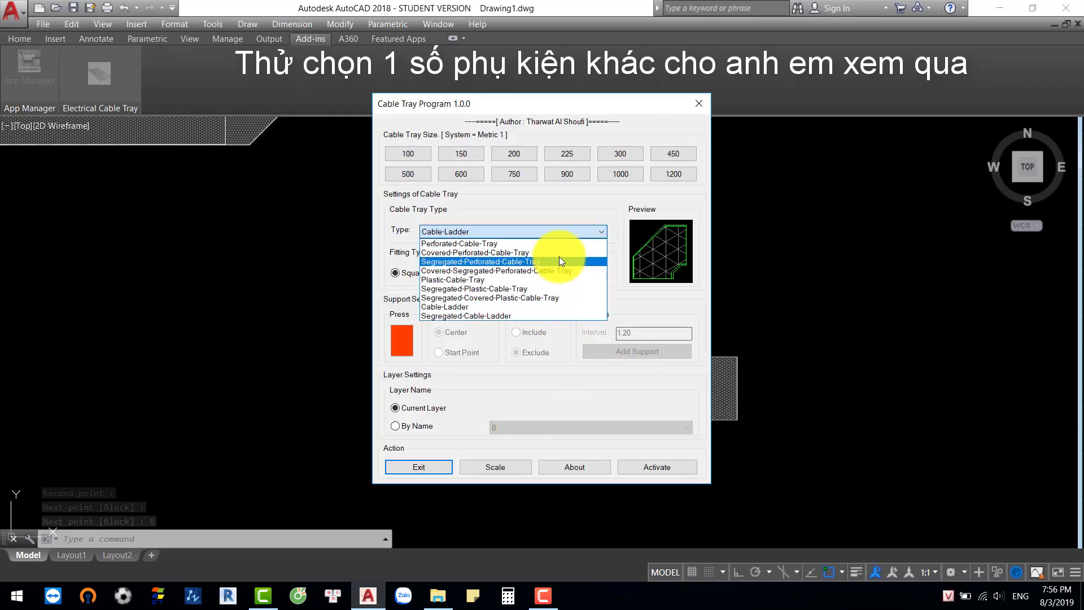
pyautogui.click(560, 255)
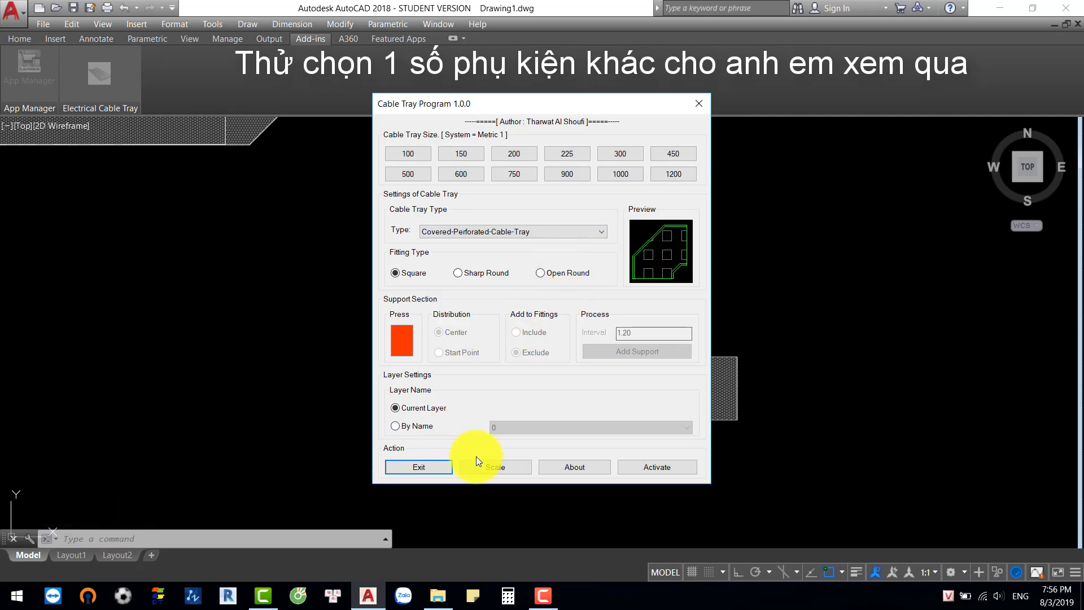
pyautogui.click(425, 174)
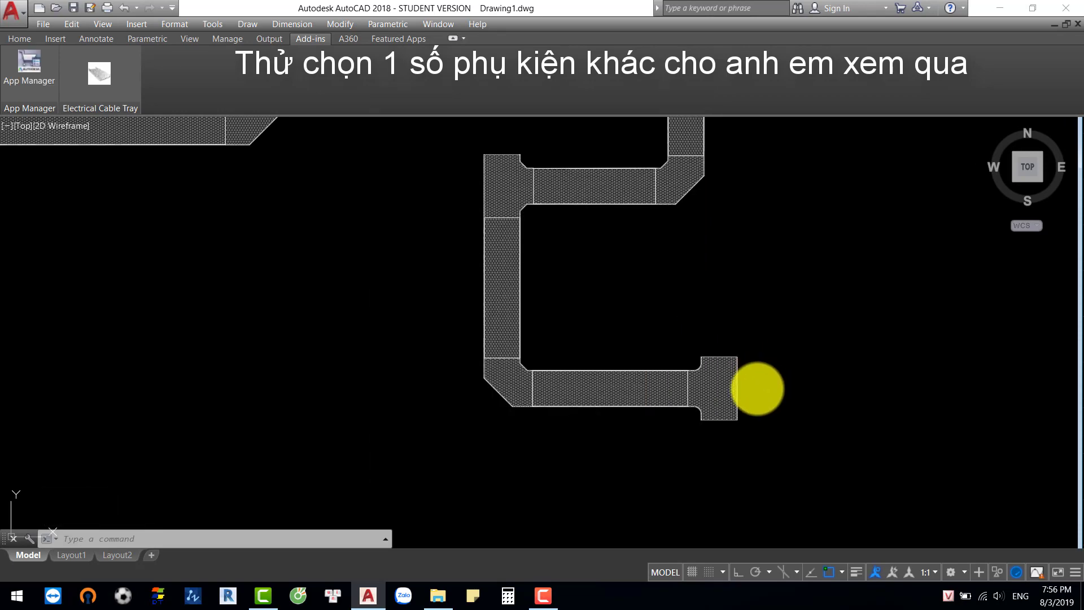
pyautogui.click(718, 420)
pyautogui.scroll(-2, 729, 493)
pyautogui.moveTo(729, 467); pyautogui.dragTo(694, 322, button='middle')
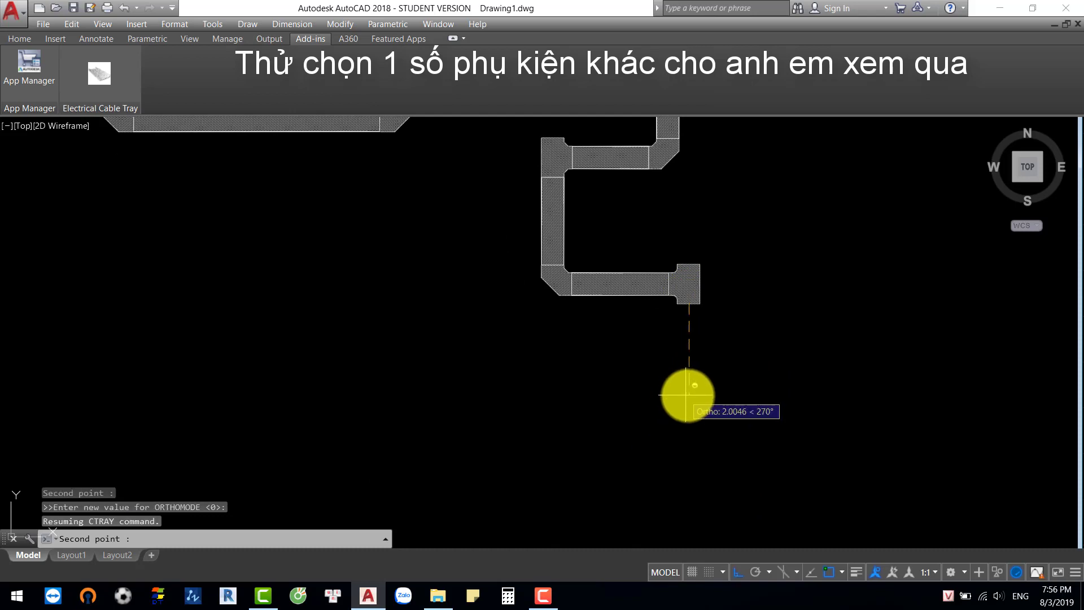
pyautogui.click(686, 396)
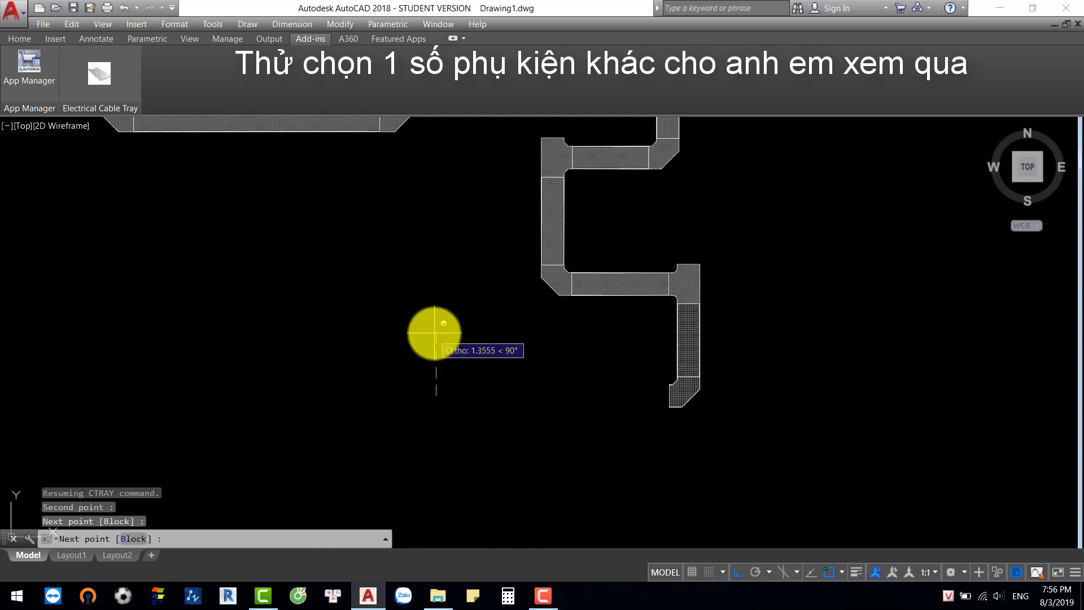
pyautogui.click(432, 332)
pyautogui.click(294, 320)
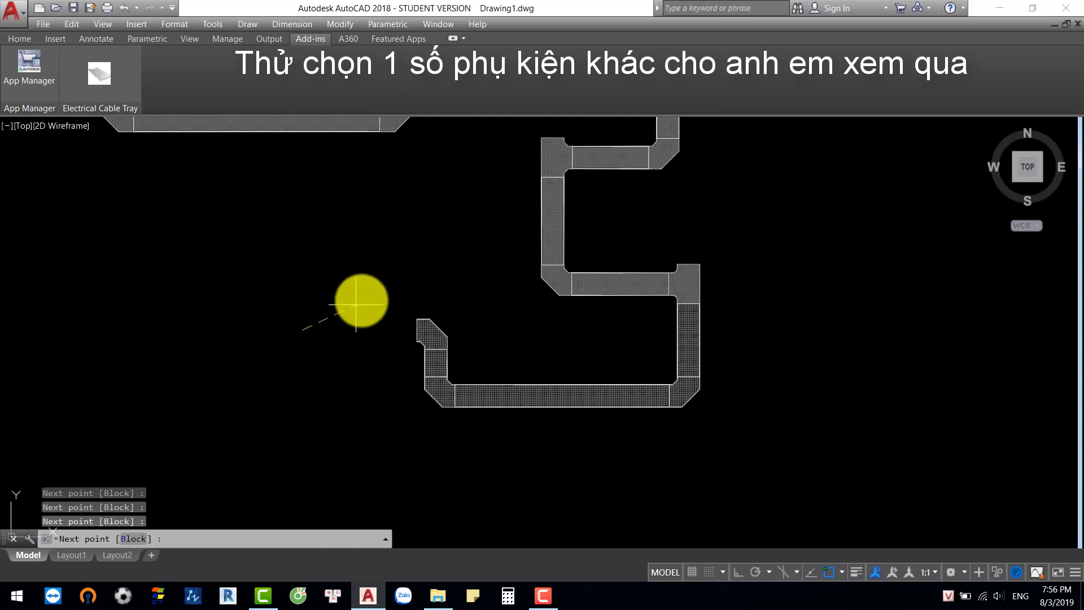
# Step: End the tray's last leftward segment with a Branch fitting, without mirroring it to the opposite side
pyautogui.click(134, 538)
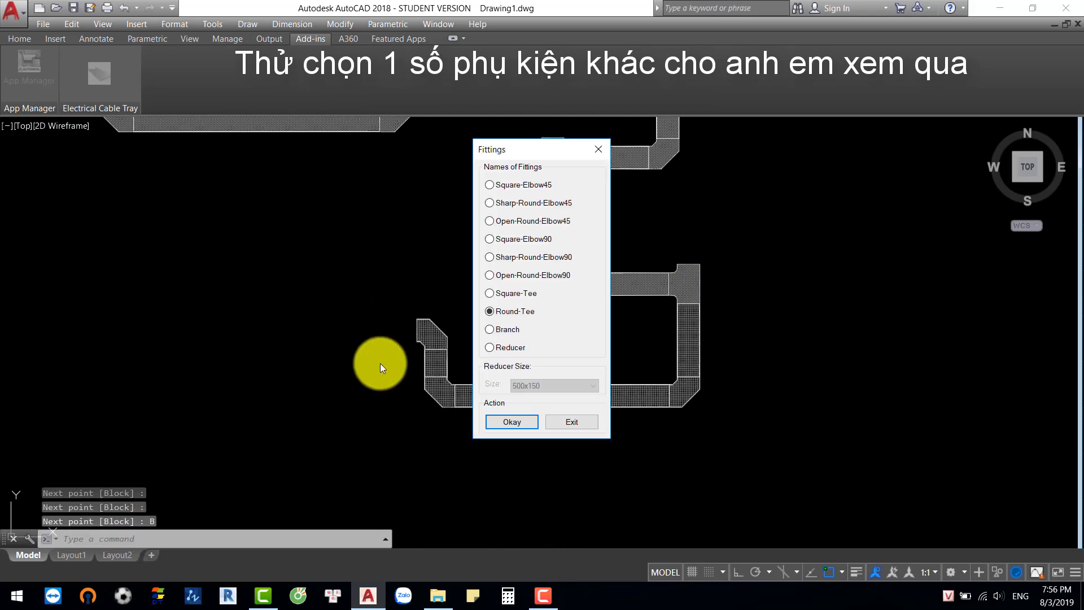
pyautogui.click(507, 421)
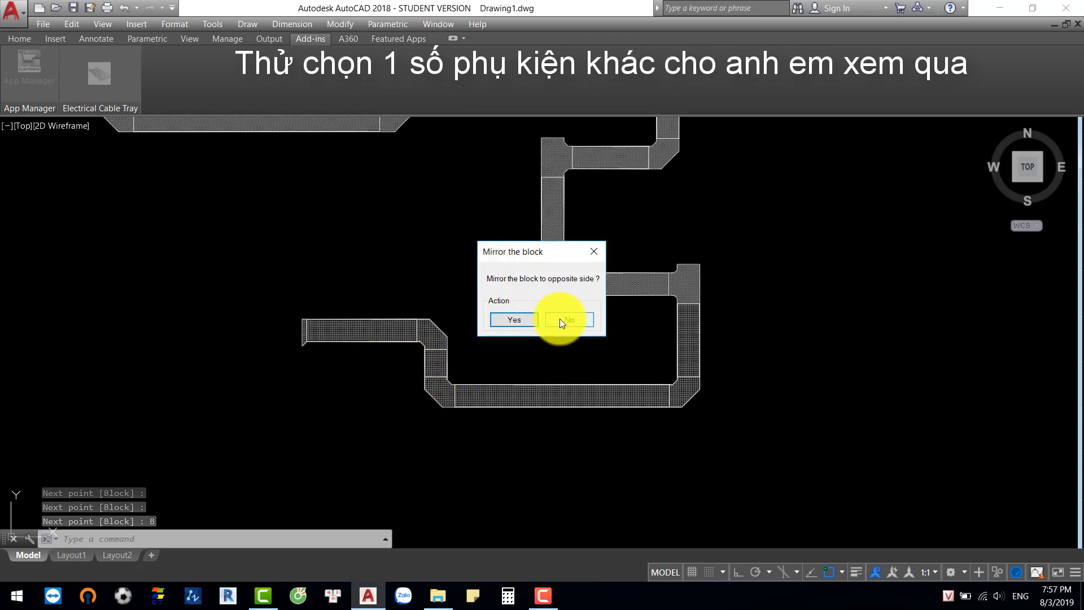
pyautogui.click(563, 320)
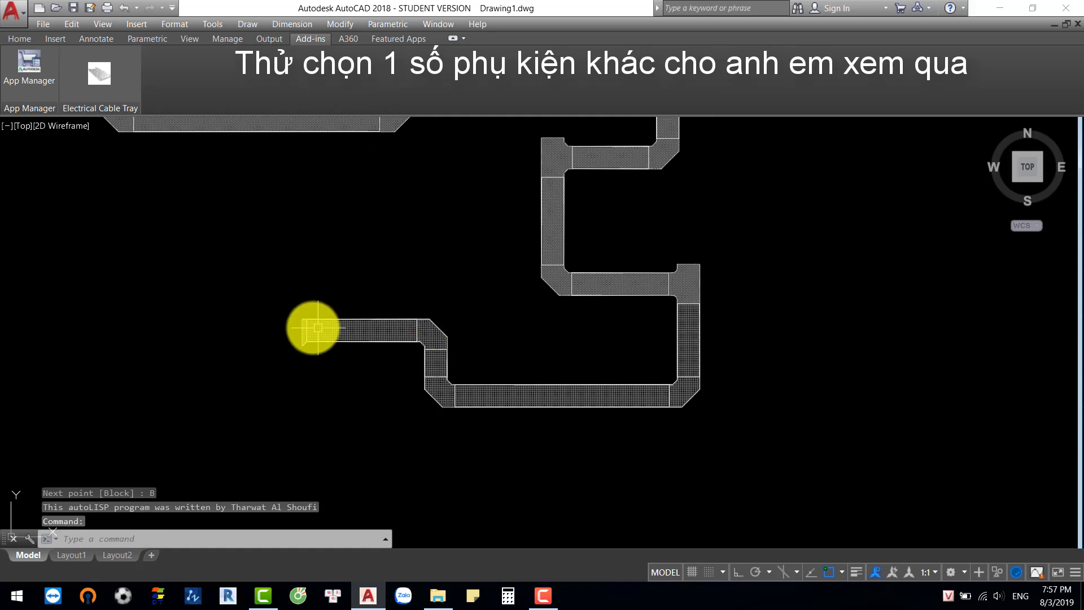
# Step: Set the size of the Round-Tee block above the perforated tray to 150
pyautogui.scroll(10, 310, 325)
pyautogui.scroll(-7, 310, 325)
pyautogui.moveTo(784, 349); pyautogui.dragTo(606, 380, button='middle')
pyautogui.scroll(5, 762, 265)
pyautogui.click(759, 267)
pyautogui.click(658, 315)
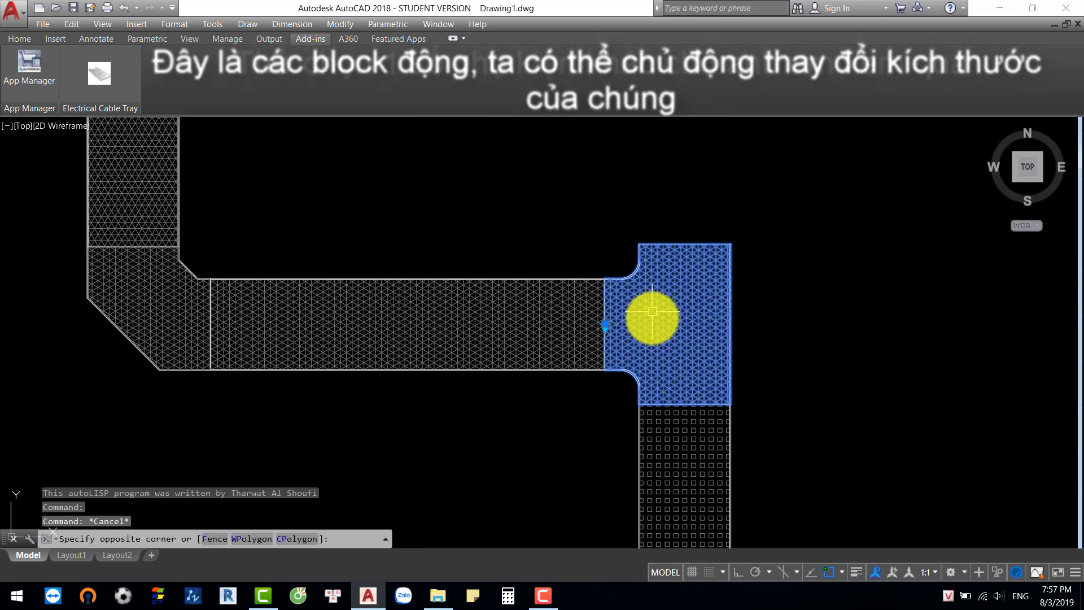
pyautogui.click(604, 327)
pyautogui.click(638, 353)
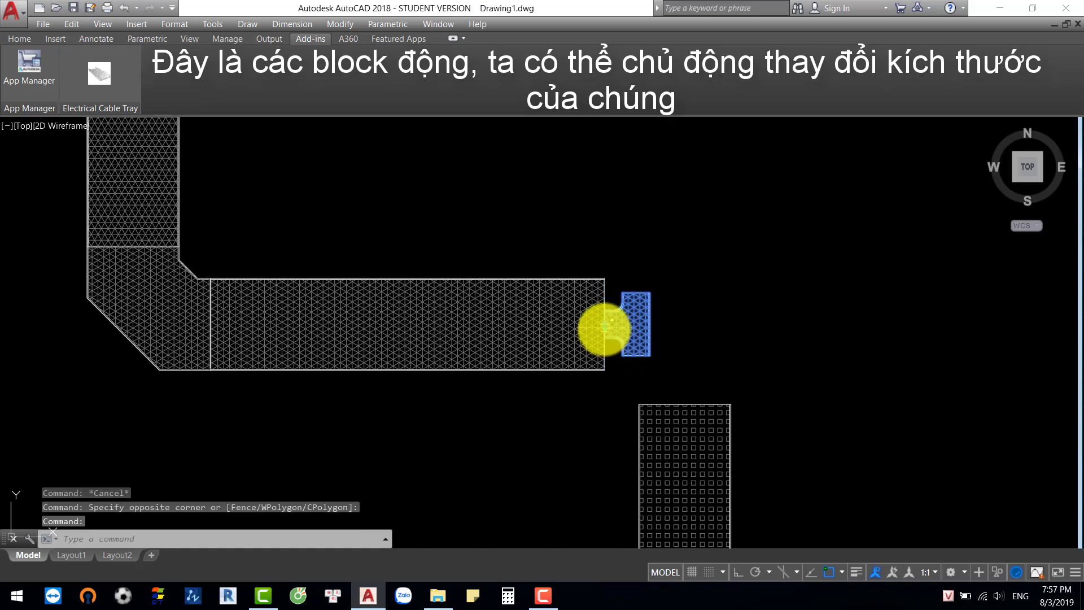
# Step: Change the Round-Tee block's size to 200 and then to 225
pyautogui.click(605, 367)
pyautogui.scroll(8, 632, 338)
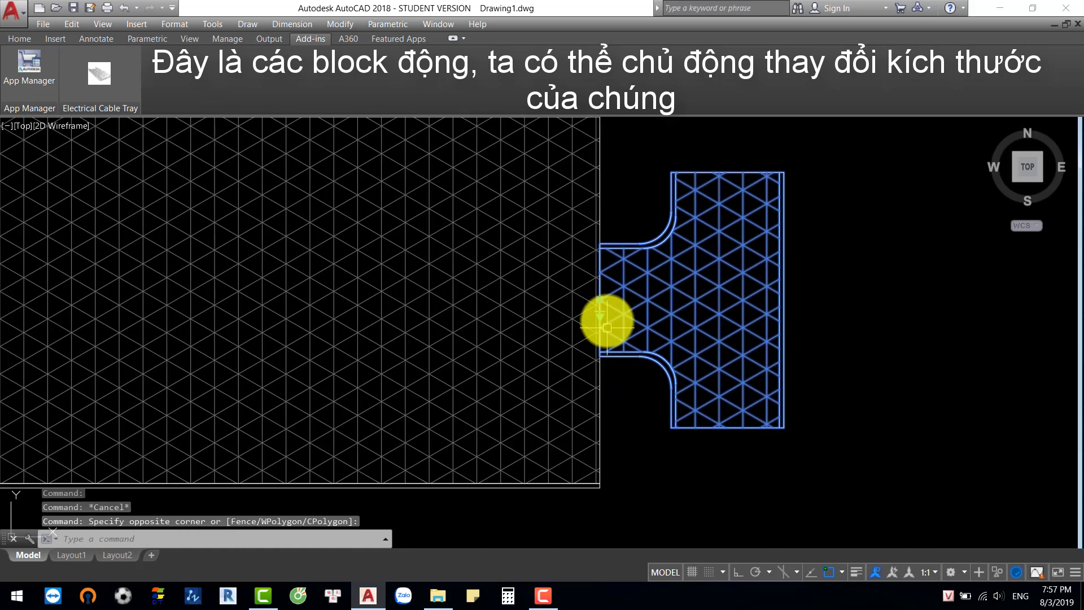
pyautogui.click(604, 326)
pyautogui.click(628, 347)
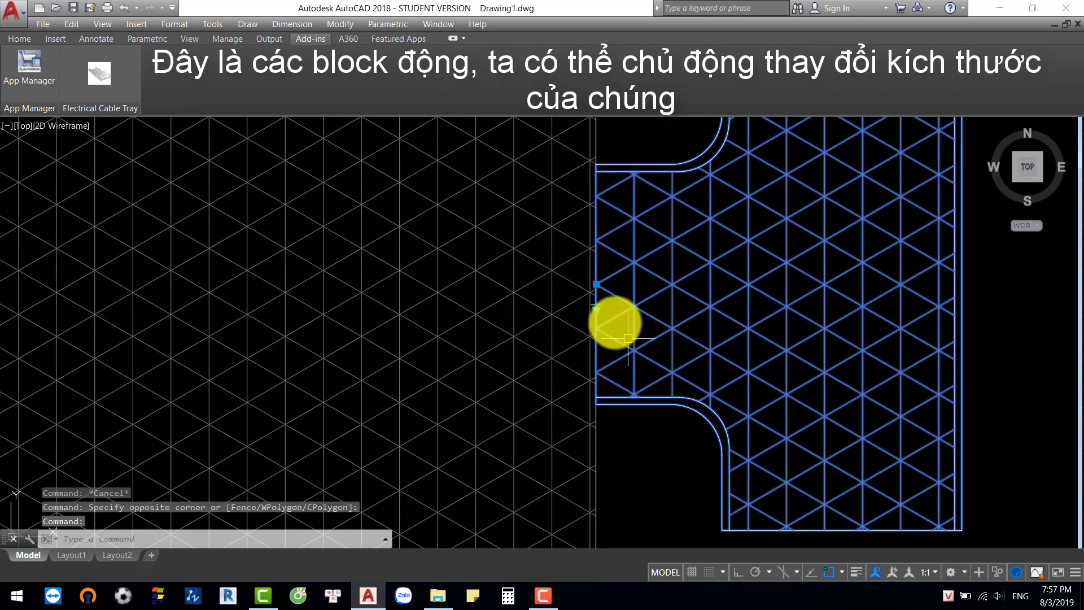
pyautogui.scroll(-4, 596, 308)
pyautogui.click(597, 307)
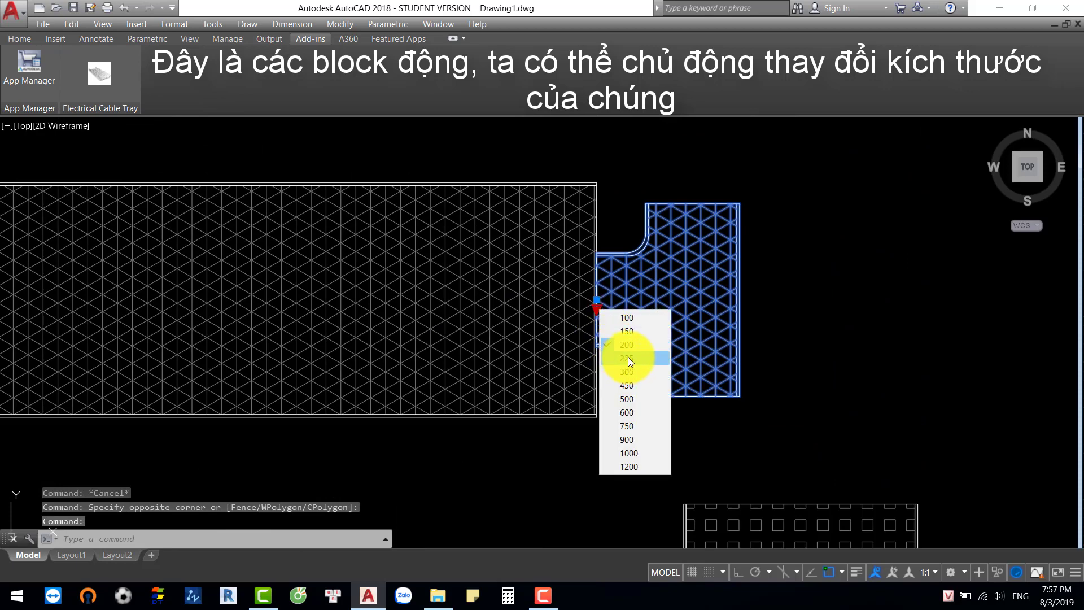
pyautogui.click(630, 358)
# Step: Enlarge the Round-Tee block to size 900, then set it to 500 to match the ladder
pyautogui.click(597, 309)
pyautogui.click(617, 430)
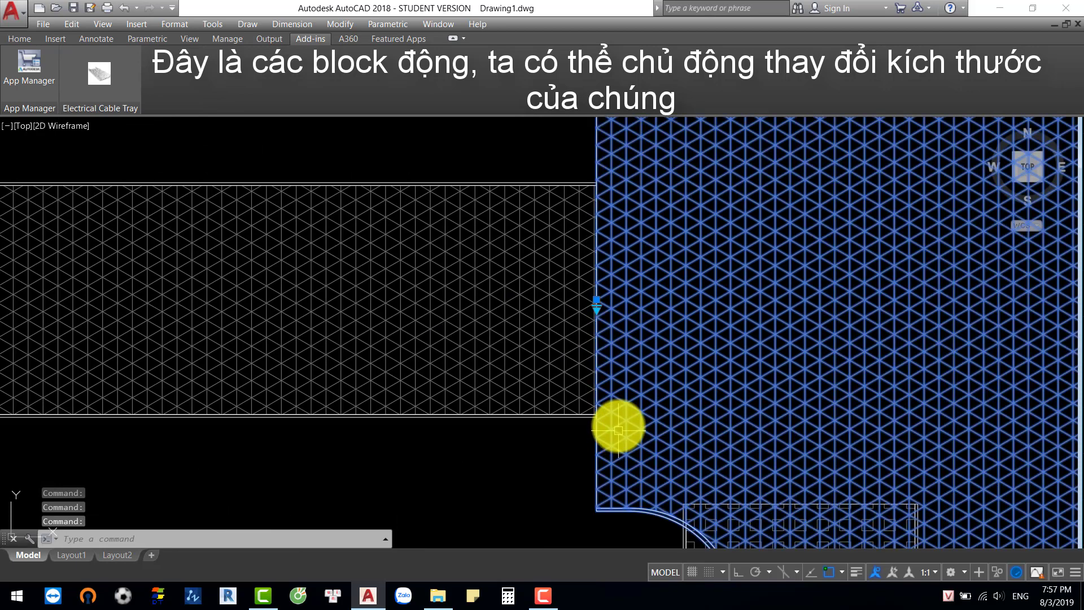
pyautogui.click(597, 309)
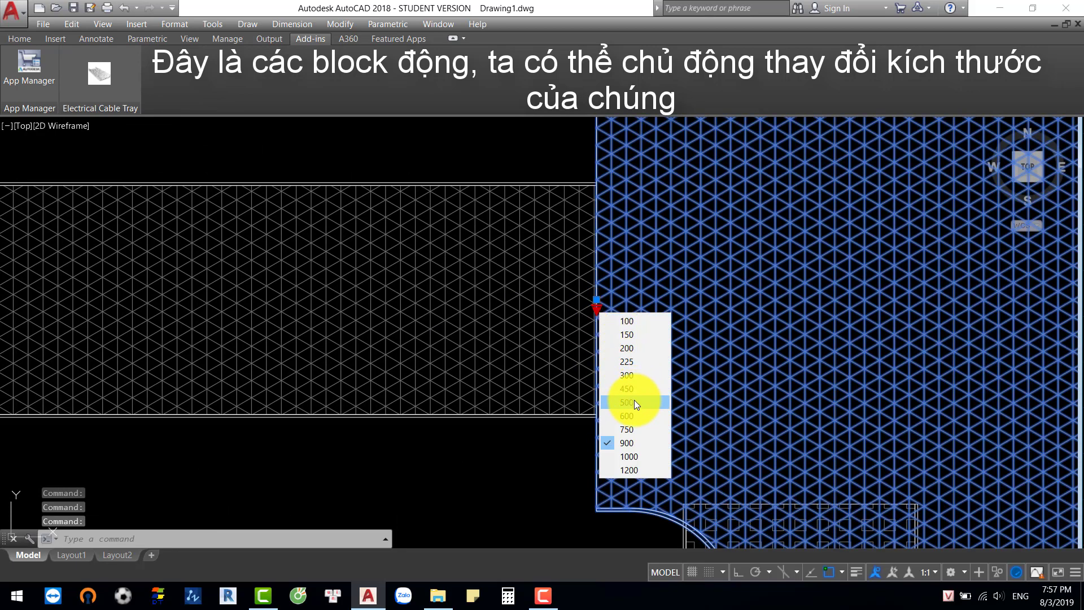
pyautogui.click(632, 402)
pyautogui.scroll(-5, 635, 355)
pyautogui.press('Escape')
# Step: Change the size of the square elbow before the Round-Tee run to 150 and then to 100
pyautogui.click(322, 324)
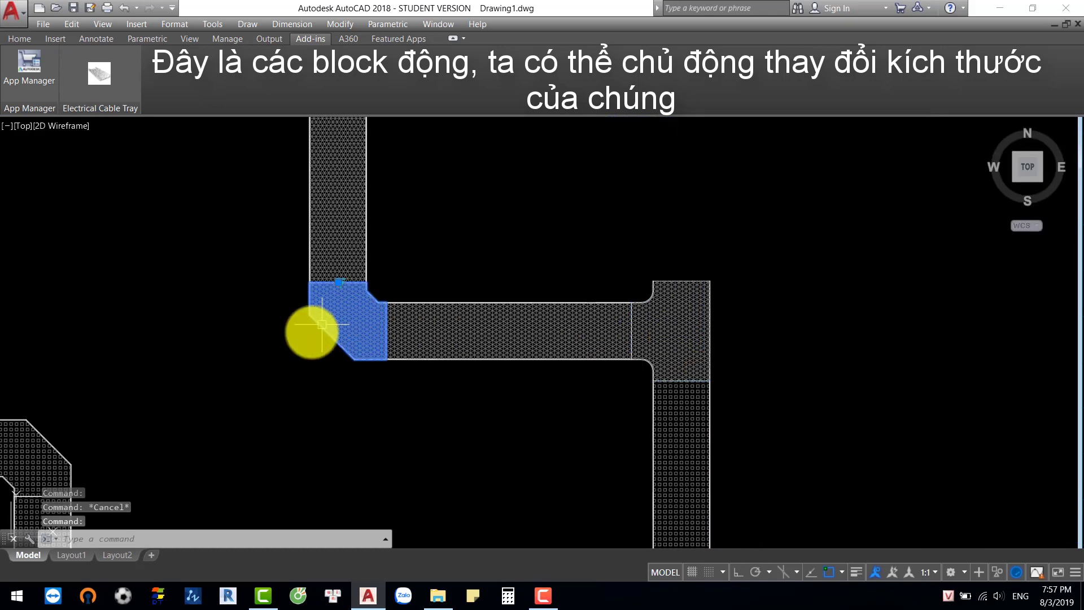
pyautogui.scroll(8, 325, 276)
pyautogui.click(422, 333)
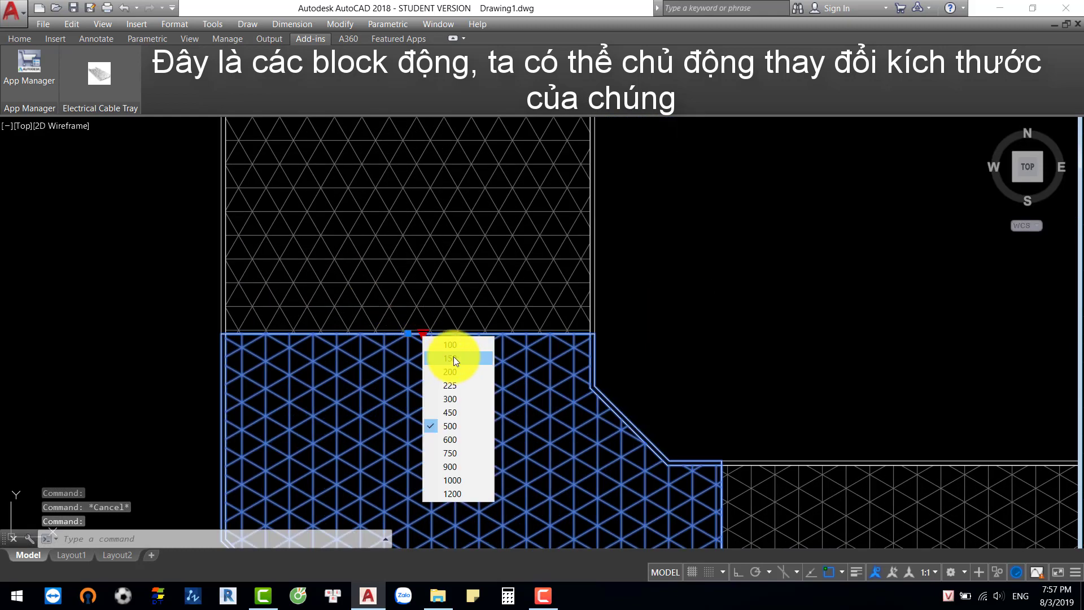
pyautogui.click(453, 358)
pyautogui.click(423, 333)
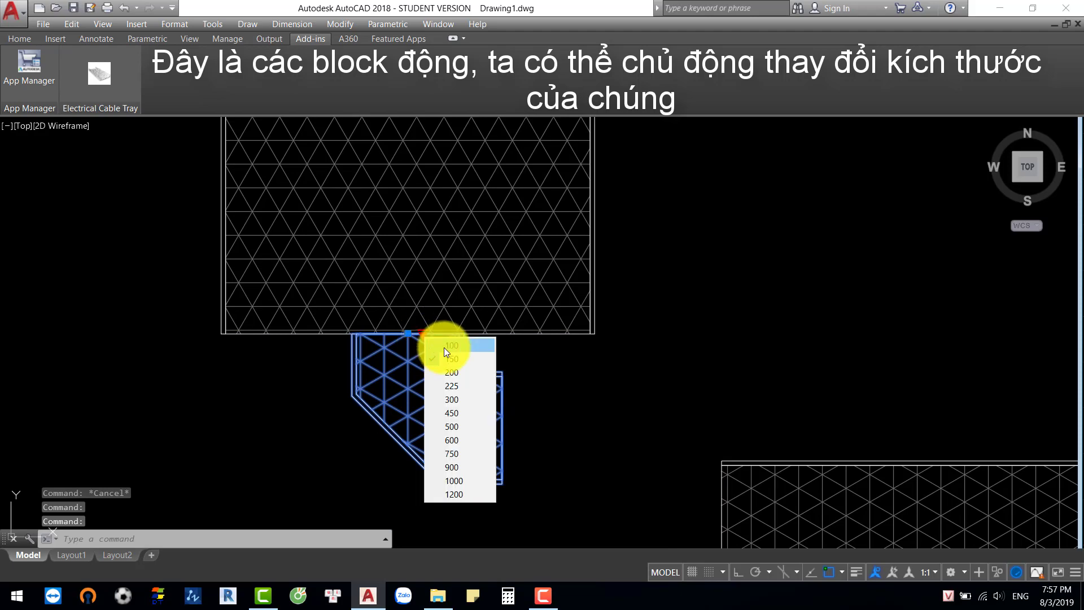
pyautogui.click(446, 349)
# Step: Change the same square elbow's size to 450, then to 500 to match the ladder, and deselect it
pyautogui.click(422, 333)
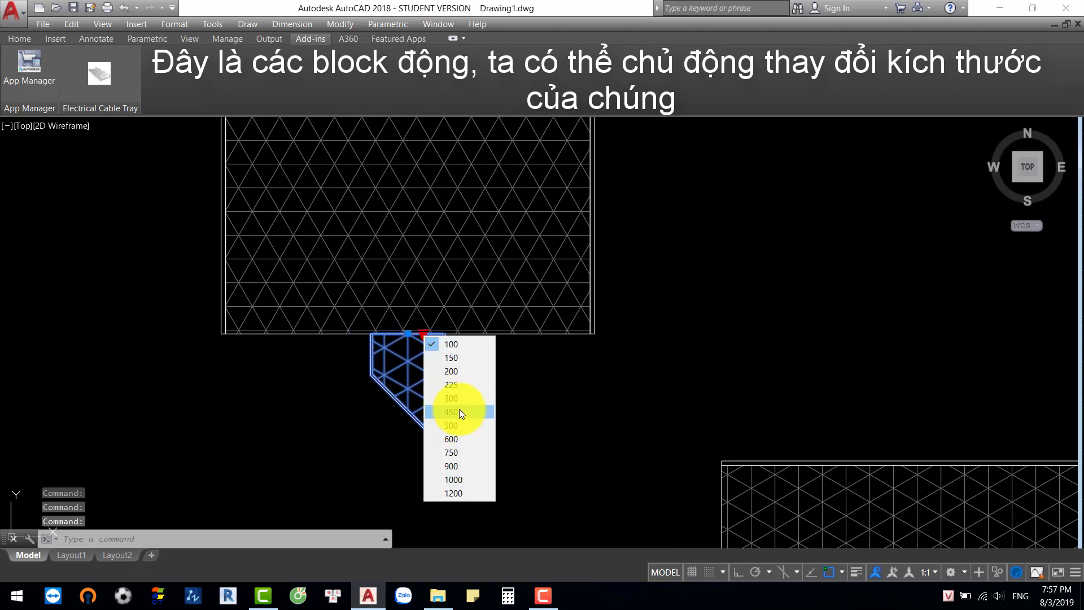
pyautogui.click(455, 411)
pyautogui.click(423, 334)
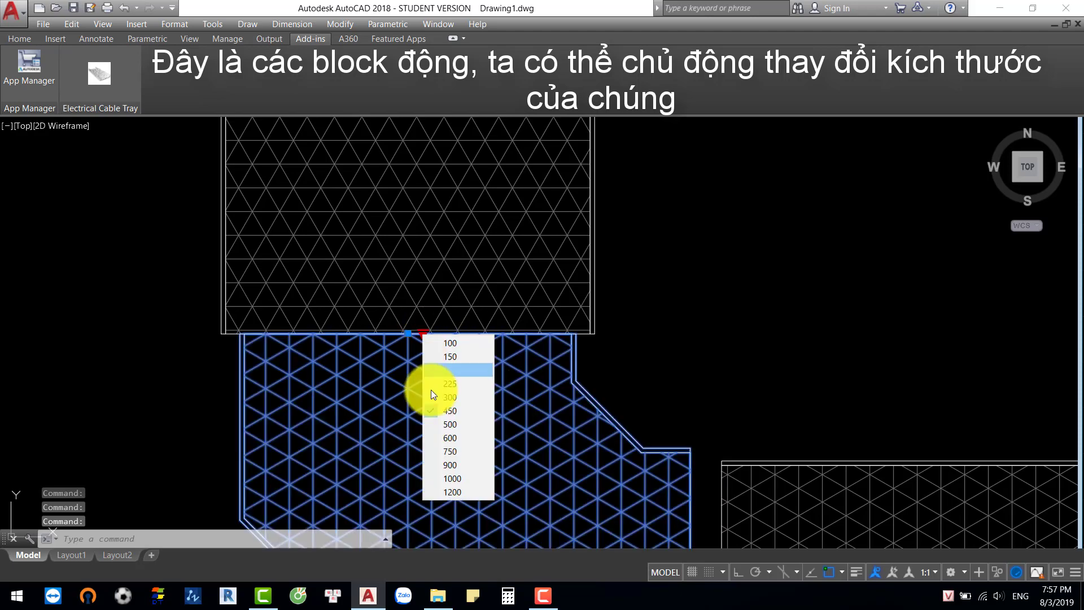
pyautogui.click(451, 425)
pyautogui.scroll(-5, 533, 350)
pyautogui.press('Escape')
# Step: Turn on the cable tray support settings, set supports to Include for fittings, and start adding supports
pyautogui.scroll(-6, 530, 348)
pyautogui.moveTo(355, 330); pyautogui.dragTo(587, 363, button='middle')
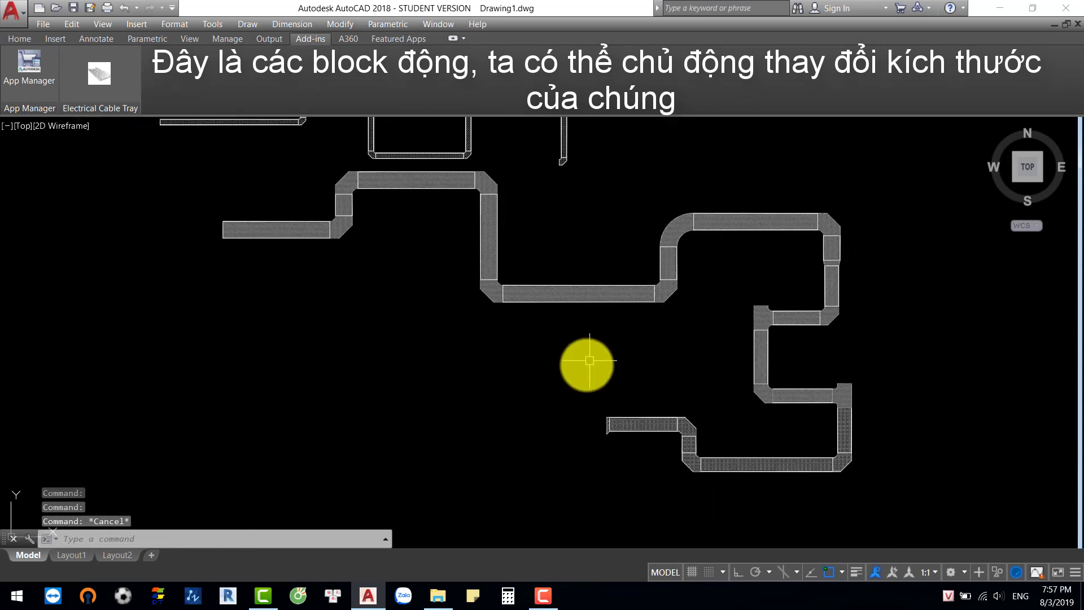
pyautogui.scroll(-2, 570, 367)
pyautogui.scroll(2, 528, 221)
pyautogui.moveTo(508, 255); pyautogui.dragTo(494, 233, button='middle')
pyautogui.click(87, 83)
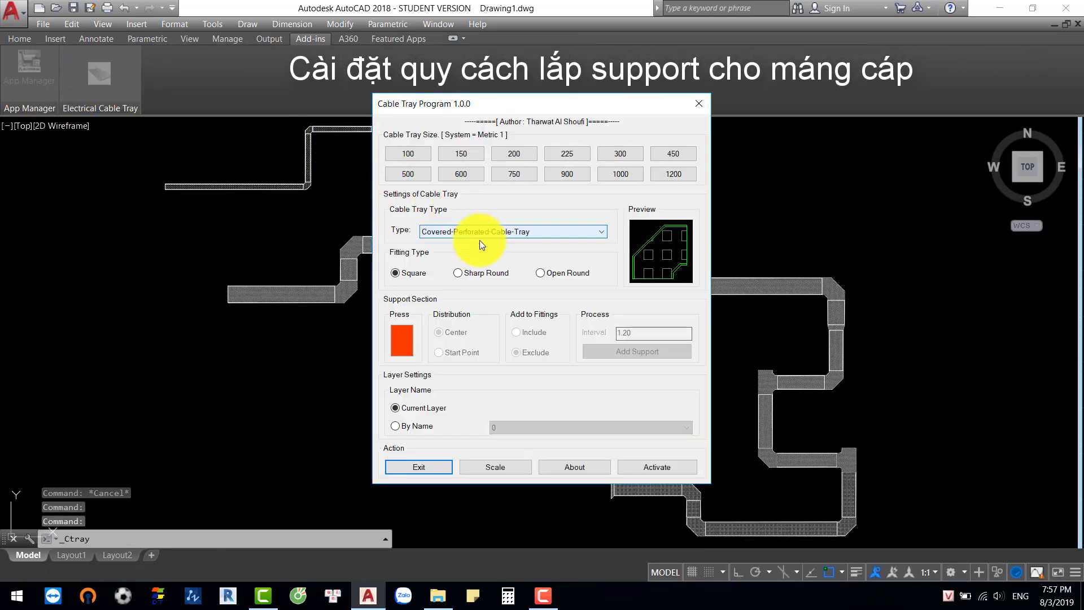
pyautogui.click(405, 339)
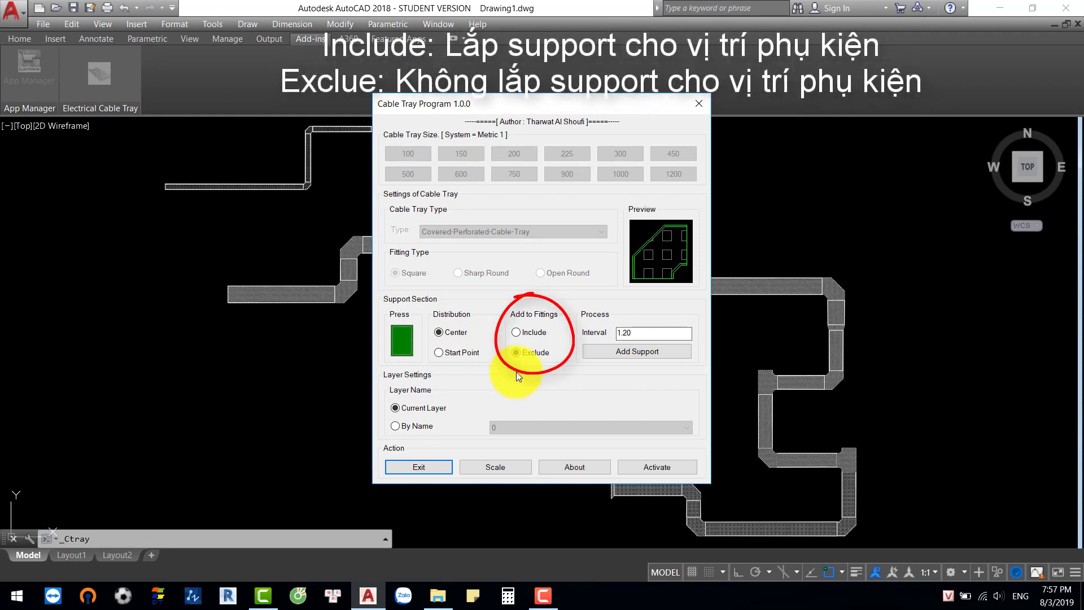
pyautogui.click(548, 333)
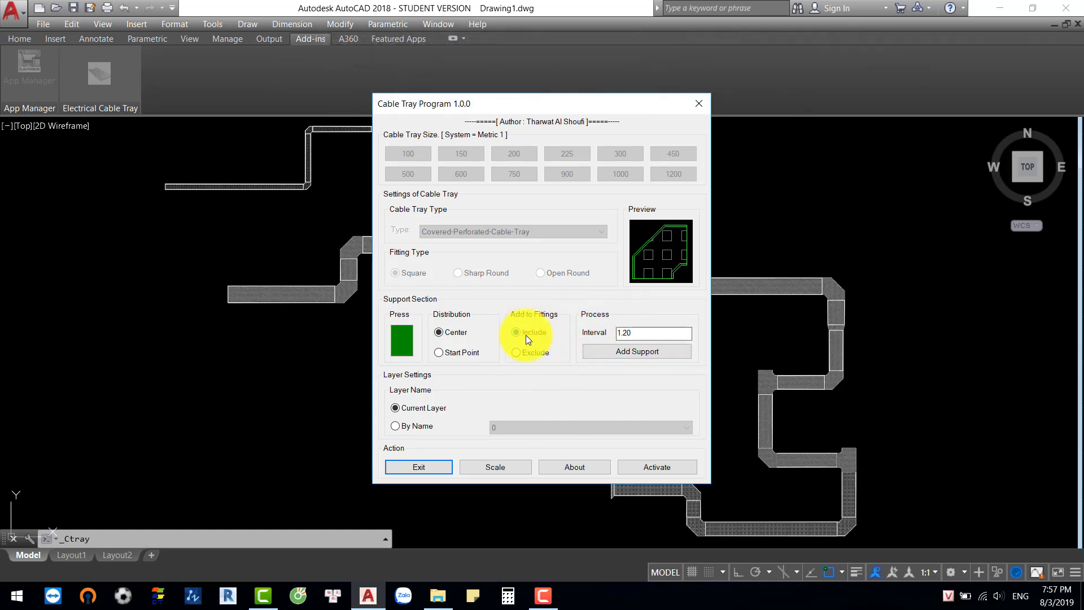
pyautogui.click(601, 350)
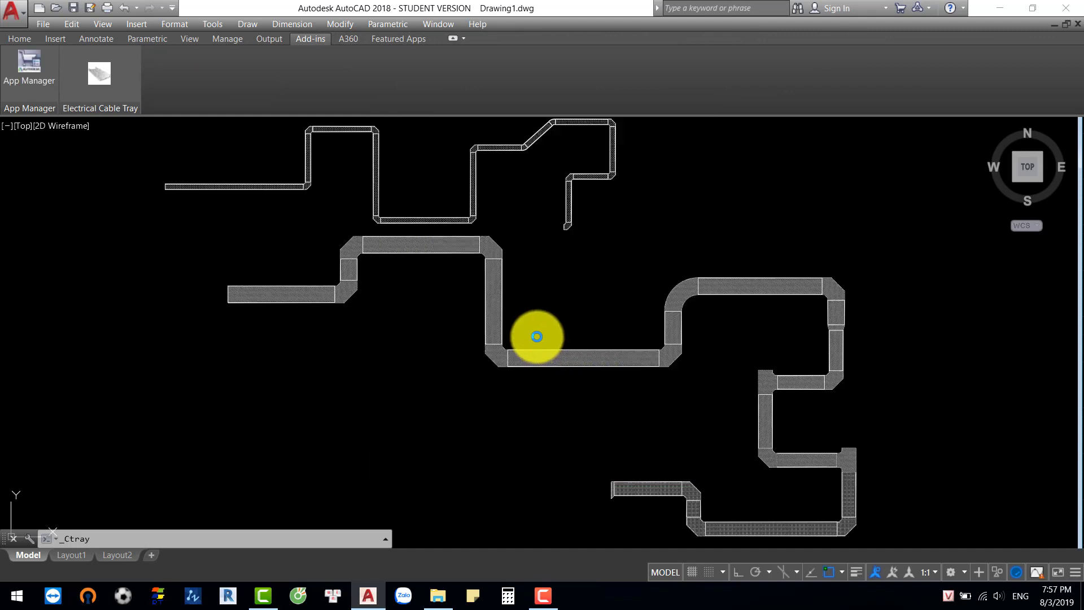
pyautogui.scroll(-2, 536, 336)
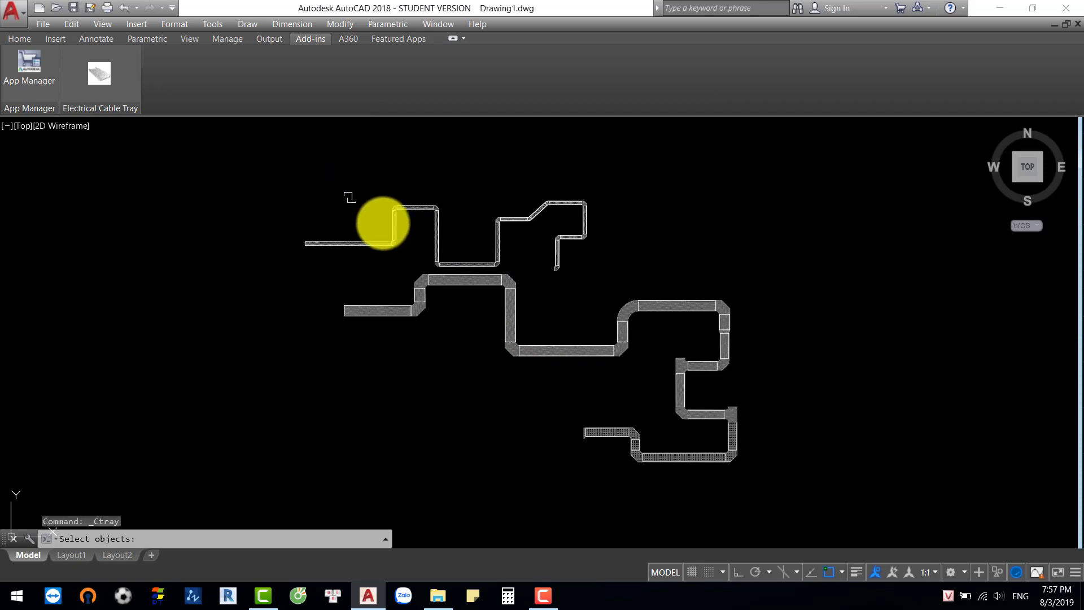
pyautogui.press('Escape')
# Step: Delete the entire narrow size 200 tray route above the ladder route
pyautogui.click(258, 157)
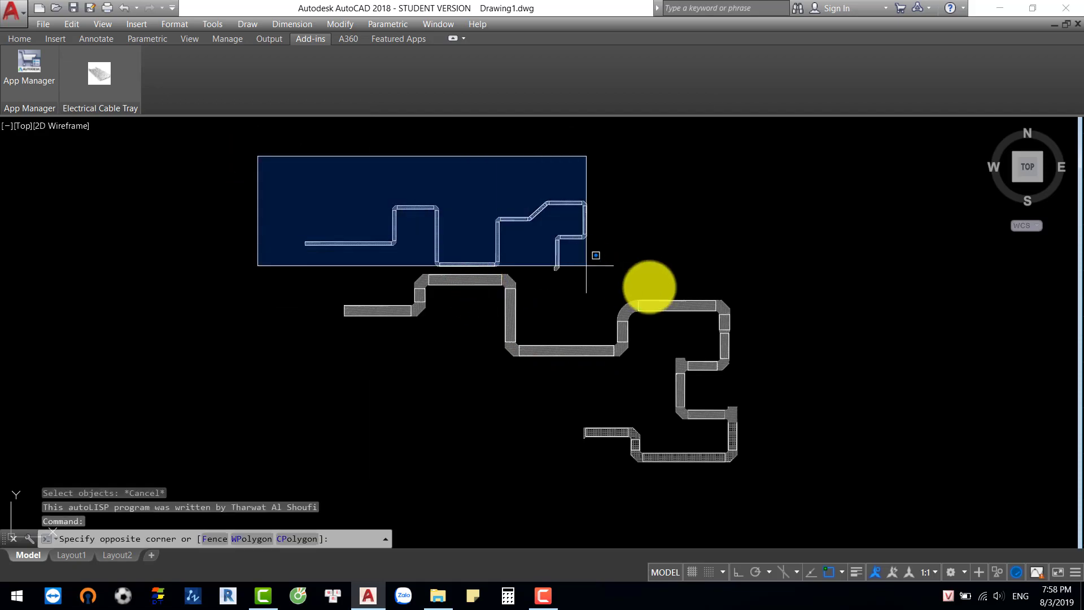
pyautogui.click(674, 274)
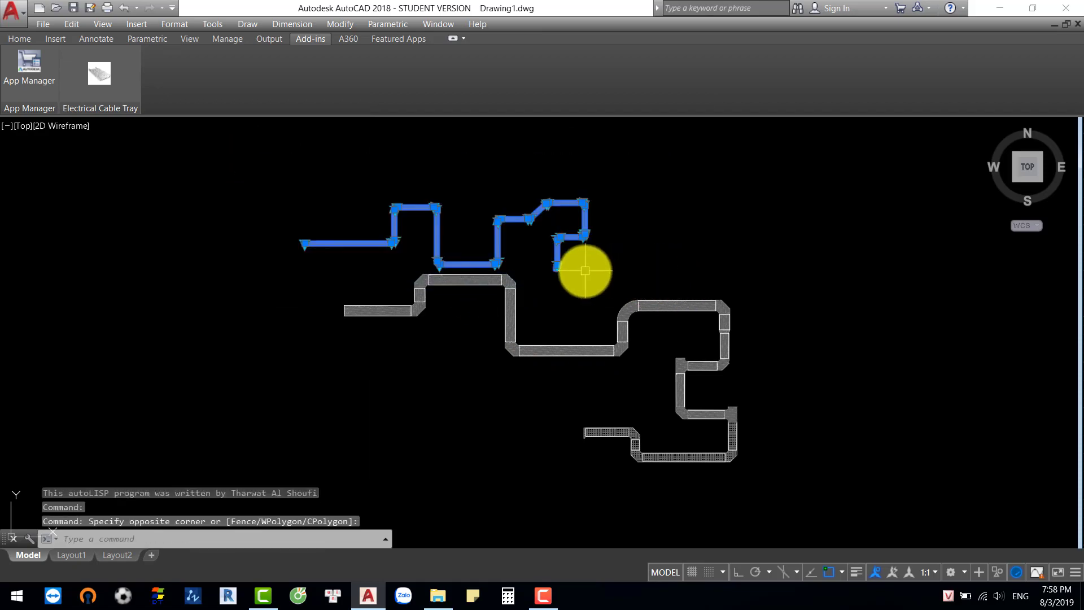
pyautogui.press('Delete')
# Step: Add supports along the whole ladder route by running the Cable Tray support command on every segment and fitting
pyautogui.scroll(2, 423, 177)
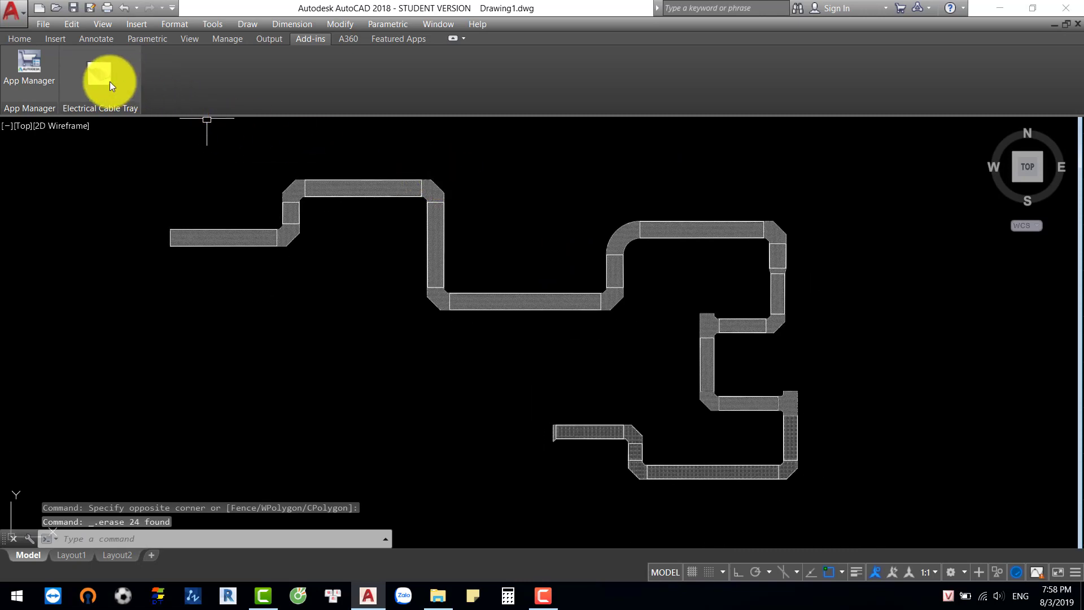
pyautogui.click(109, 81)
pyautogui.click(617, 351)
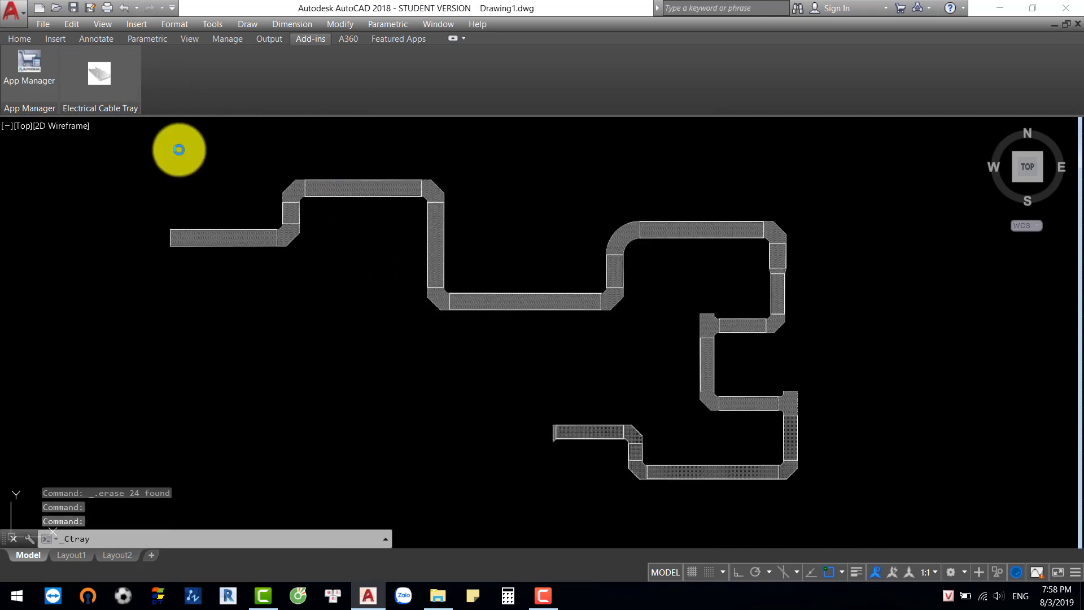
pyautogui.click(156, 146)
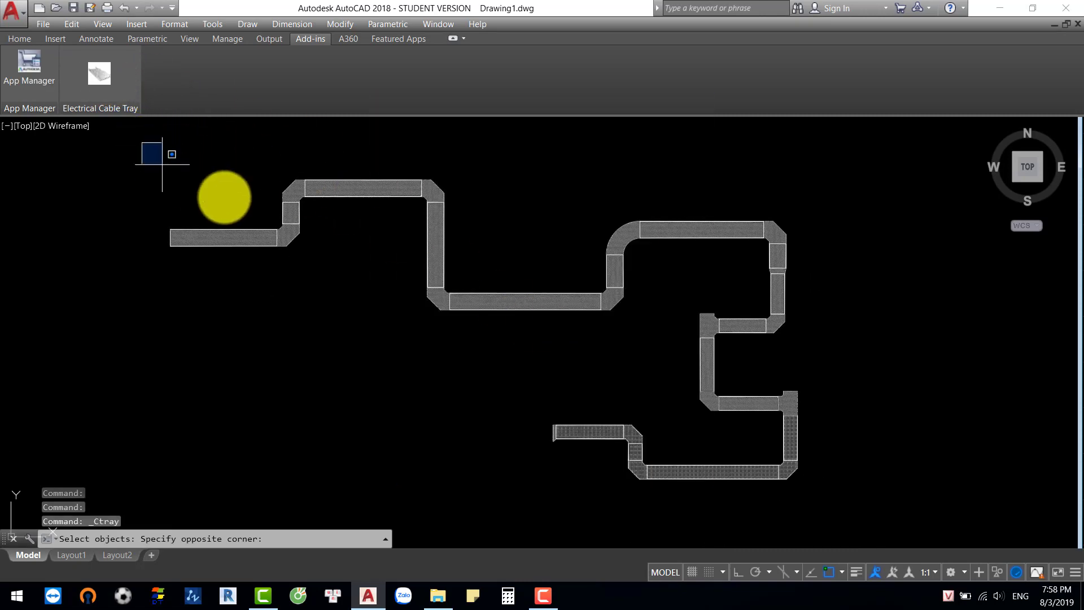
pyautogui.click(908, 506)
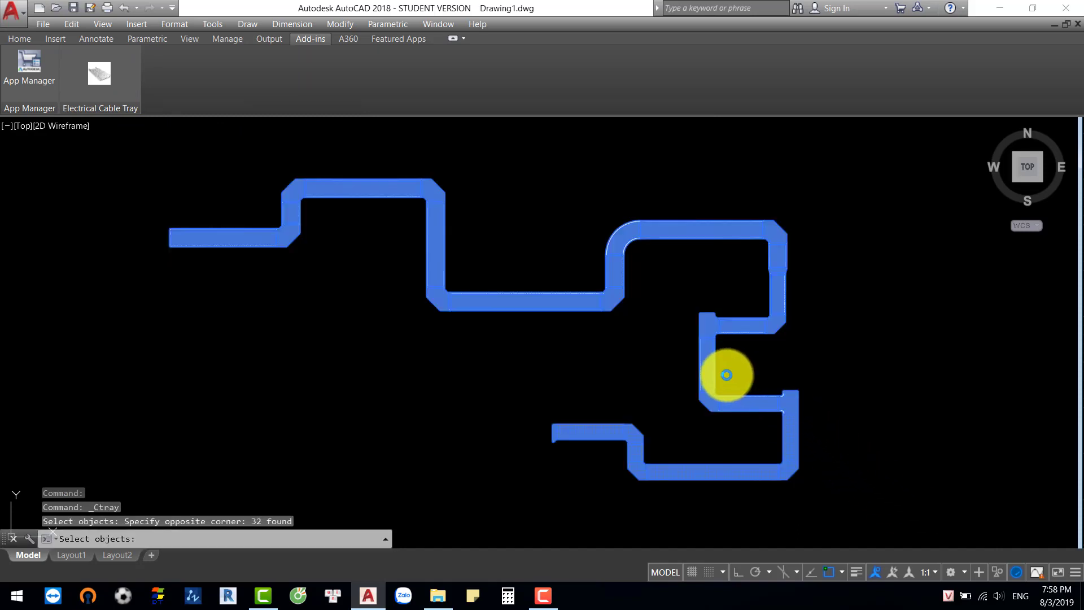
pyautogui.press('Return')
pyautogui.scroll(5, 146, 241)
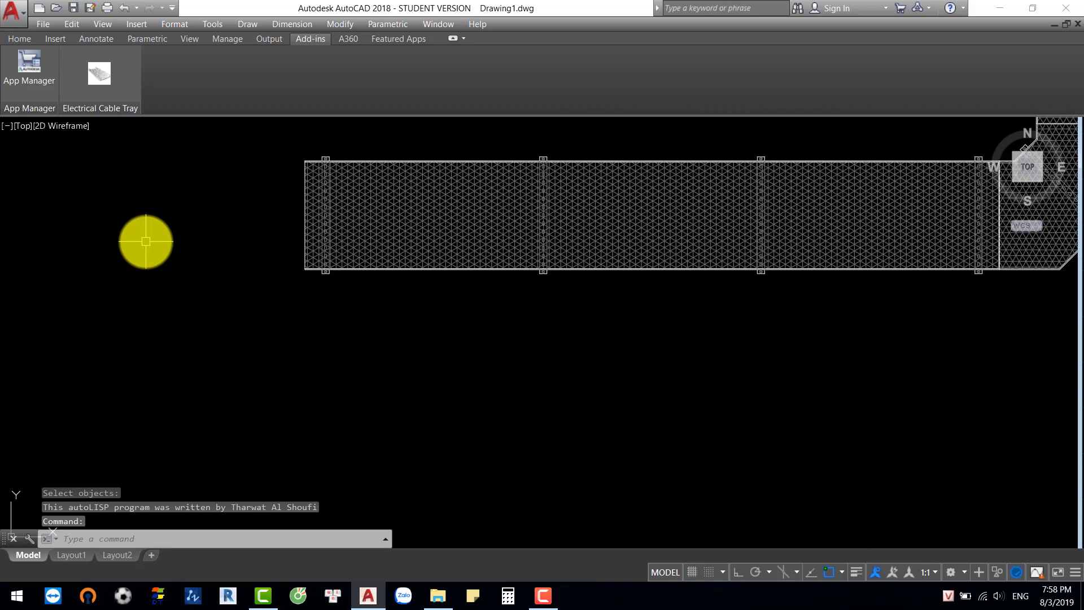
# Step: Select all segments similar to the first straight segment and send them to the back of the draw order
pyautogui.scroll(4, 326, 140)
pyautogui.scroll(2, 326, 141)
pyautogui.scroll(-4, 458, 193)
pyautogui.click(587, 255)
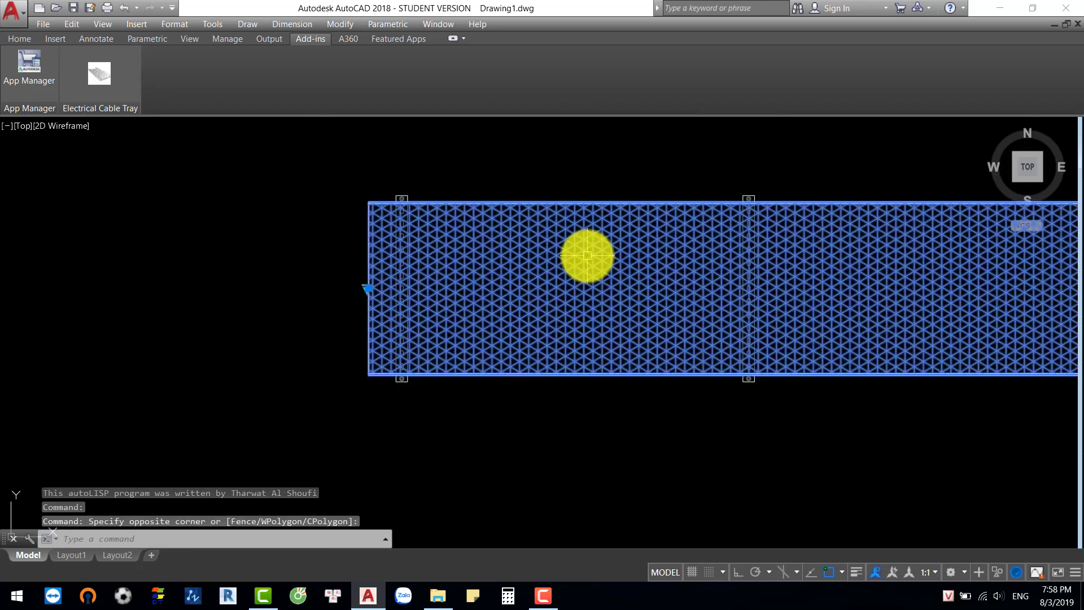
pyautogui.rightClick(587, 255)
pyautogui.click(689, 468)
pyautogui.rightClick(602, 318)
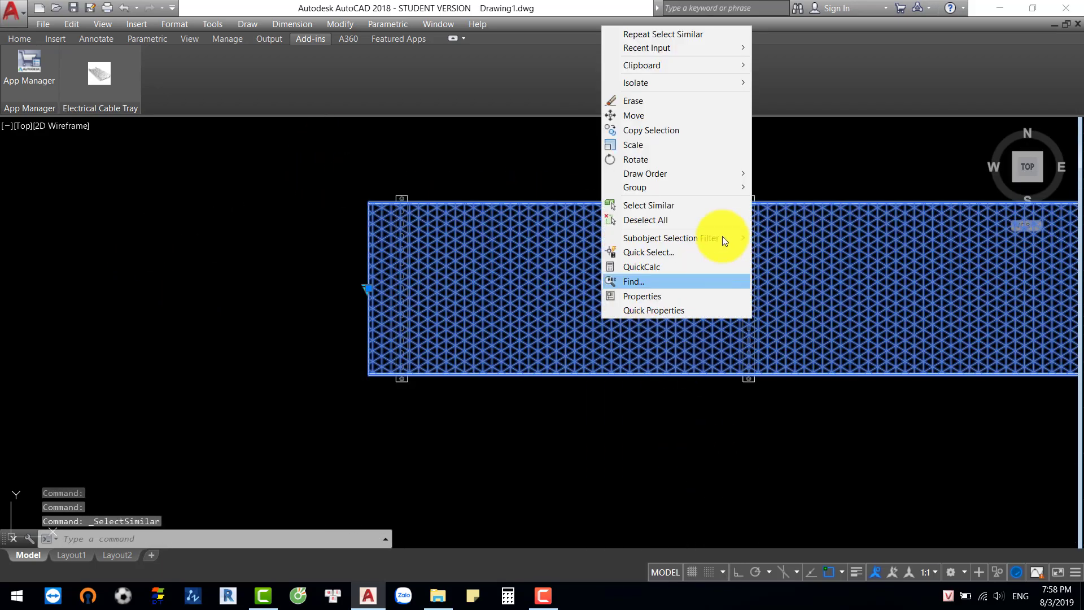
pyautogui.moveTo(730, 179)
pyautogui.click(779, 192)
# Step: Change the size of the support nearest the route's start to 200, then to 500
pyautogui.scroll(3, 446, 201)
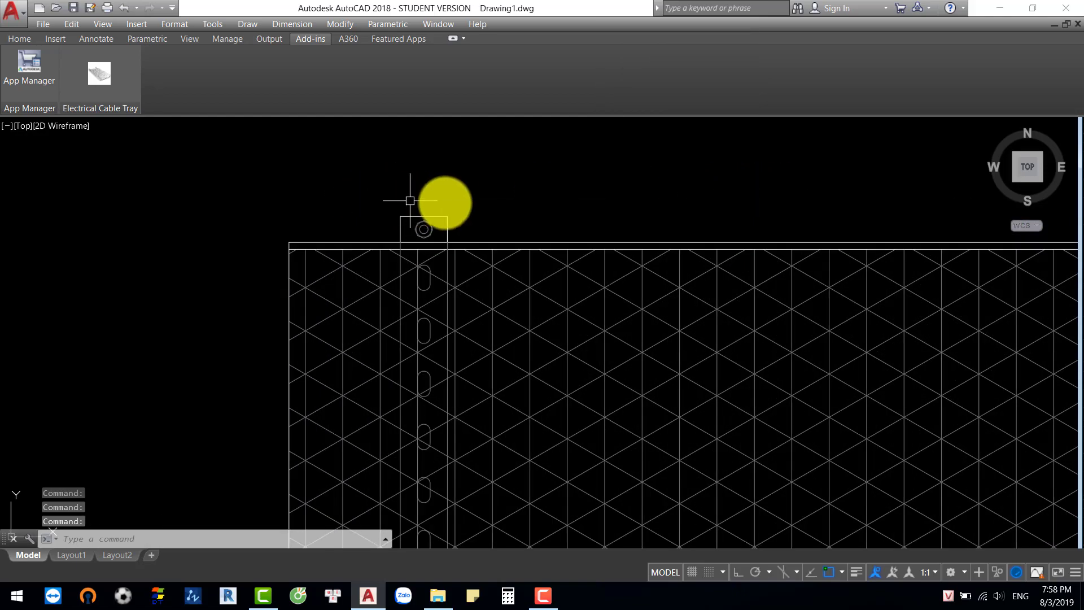
pyautogui.click(452, 219)
pyautogui.scroll(-4, 481, 221)
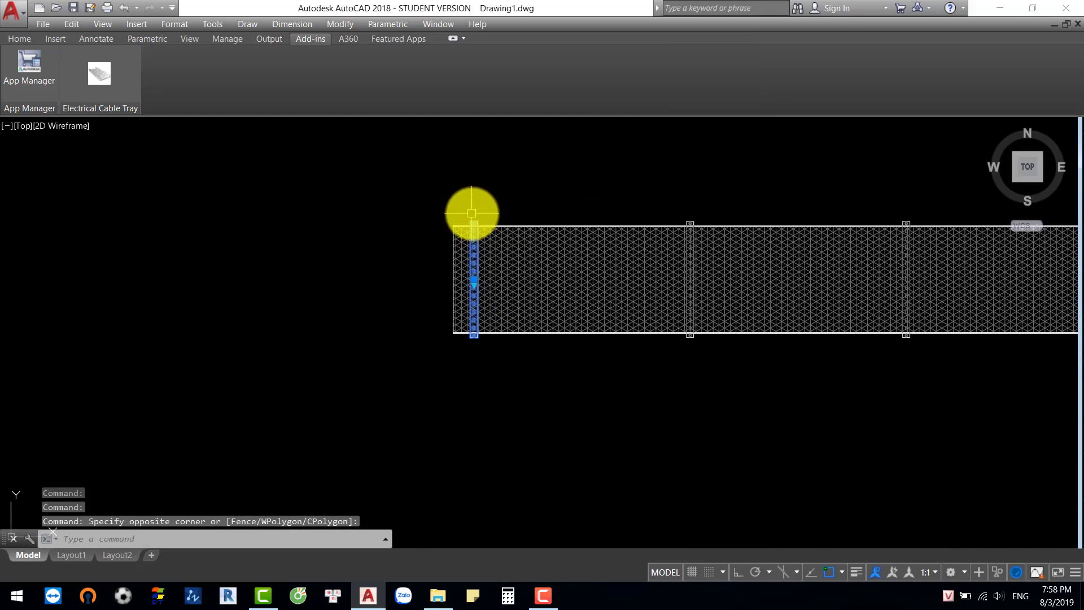
pyautogui.scroll(4, 480, 221)
pyautogui.moveTo(852, 367)
pyautogui.mouseDown(button='middle')
pyautogui.moveTo(565, 334)
pyautogui.moveTo(593, 290)
pyautogui.mouseUp(button='middle')
pyautogui.scroll(2, 180, 306)
pyautogui.click(201, 308)
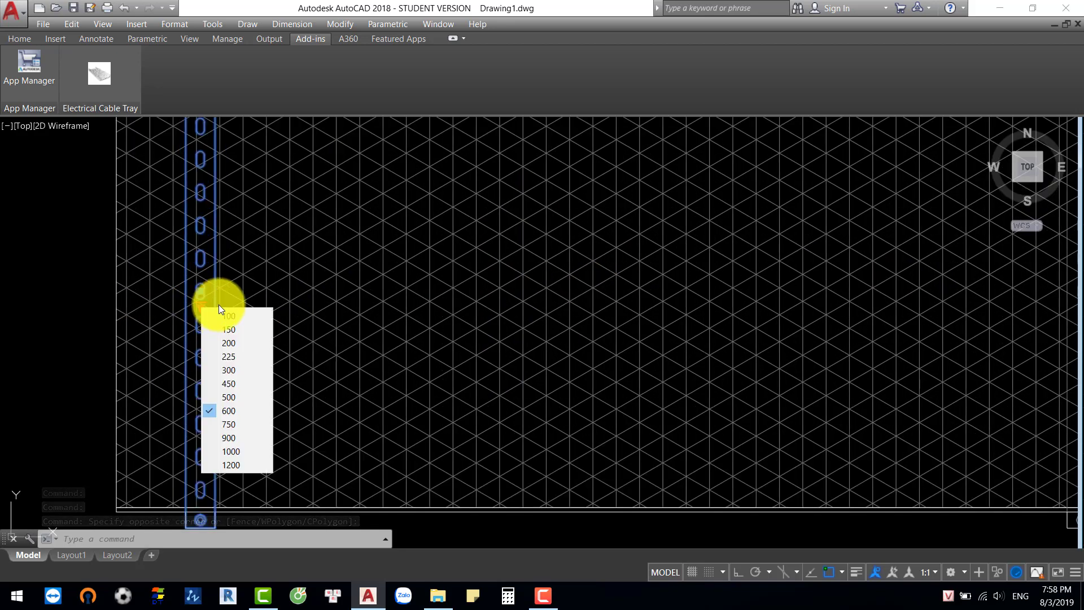
pyautogui.click(243, 348)
pyautogui.click(200, 305)
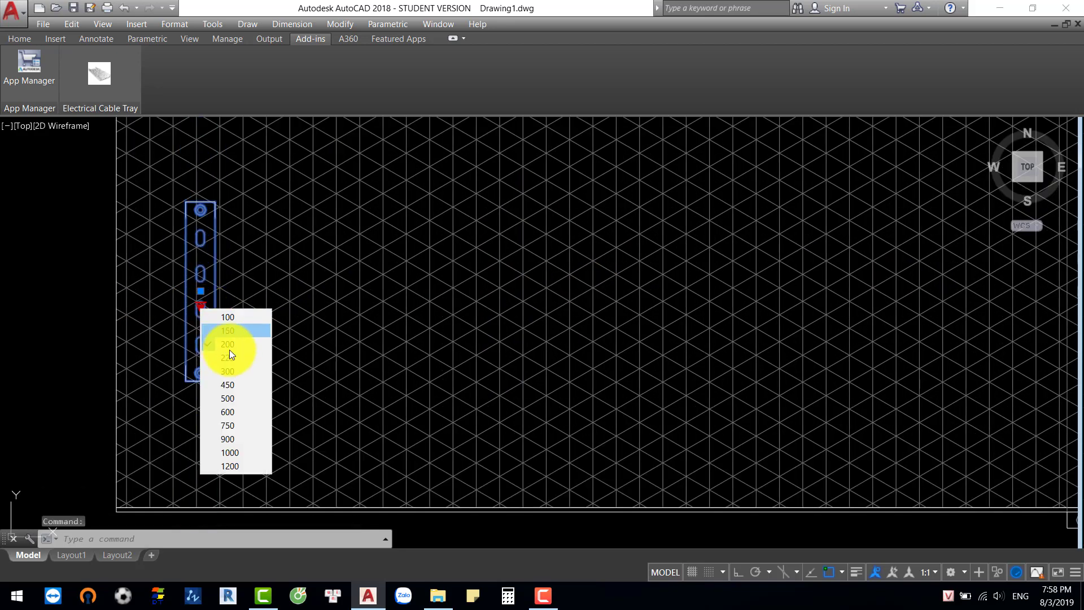
pyautogui.click(227, 398)
pyautogui.scroll(-3, 231, 322)
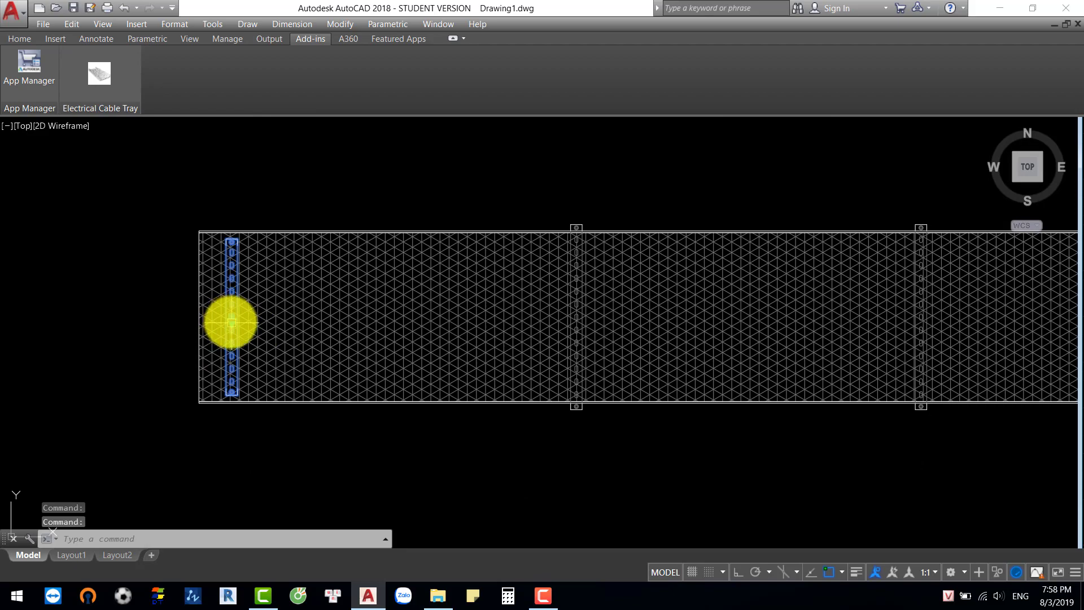
# Step: Set the first support's size to 600 and deselect it
pyautogui.click(231, 321)
pyautogui.click(255, 428)
pyautogui.press('Escape')
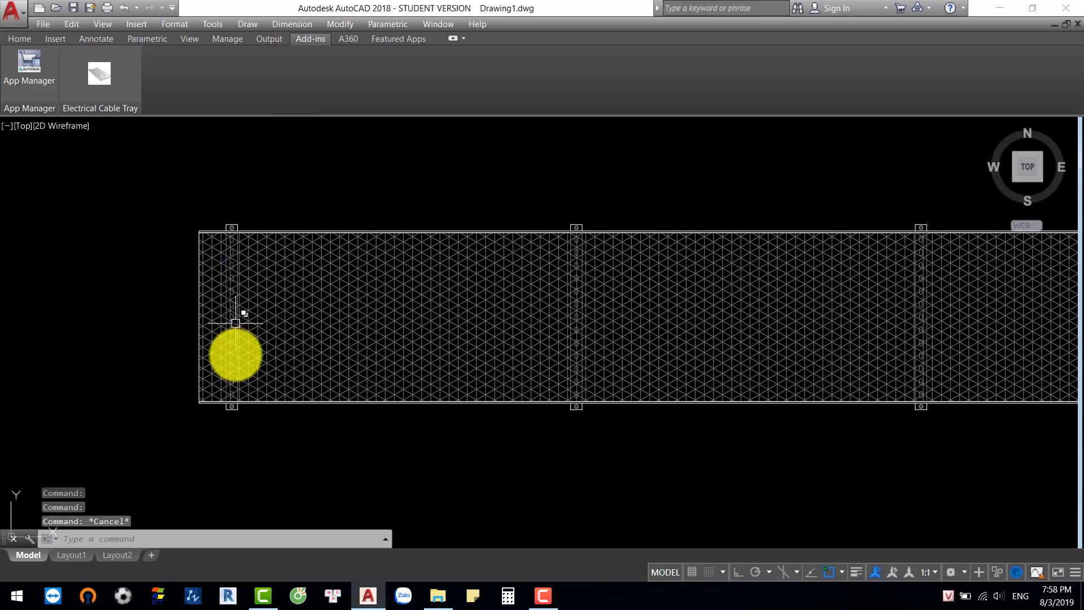
# Step: Move the first support about 1 unit straight down, clear of the route, with ortho on
pyautogui.scroll(7, 230, 403)
pyautogui.click(371, 432)
pyautogui.click(261, 441)
pyautogui.scroll(-10, 307, 460)
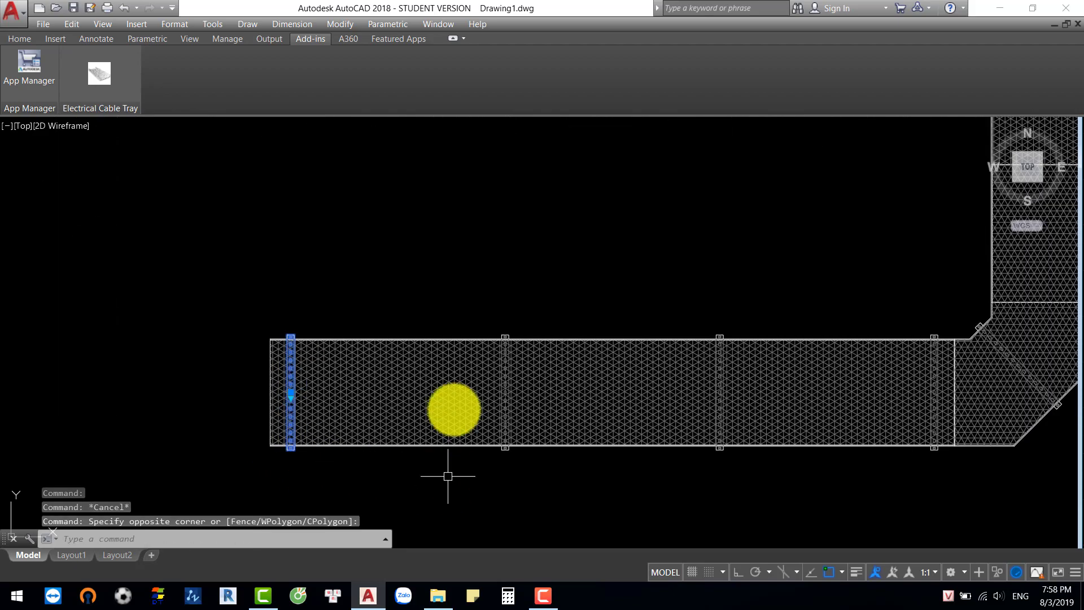
pyautogui.write('m')
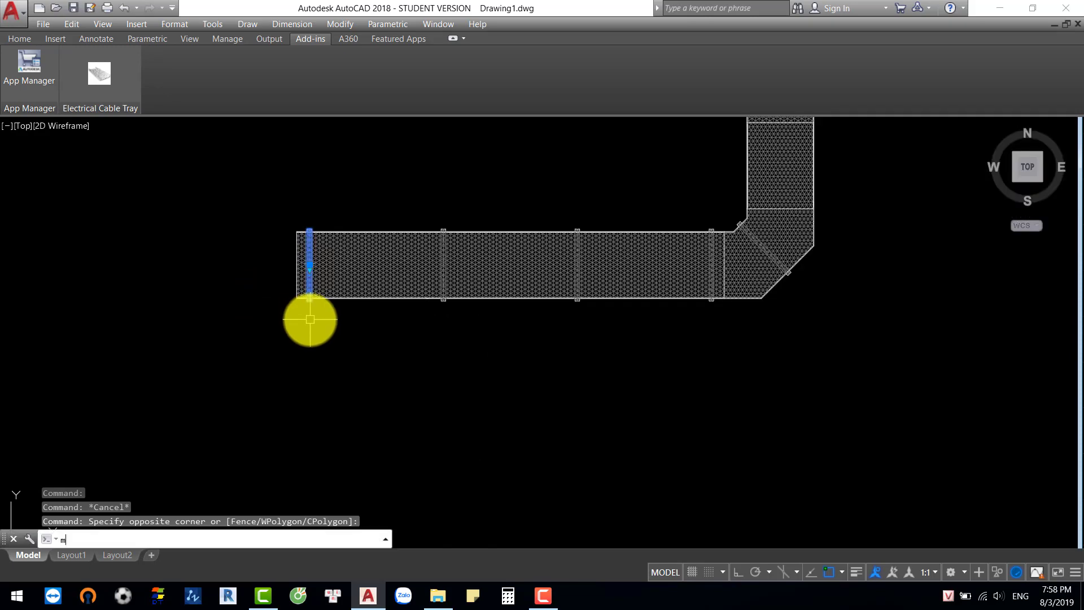
pyautogui.press('Return')
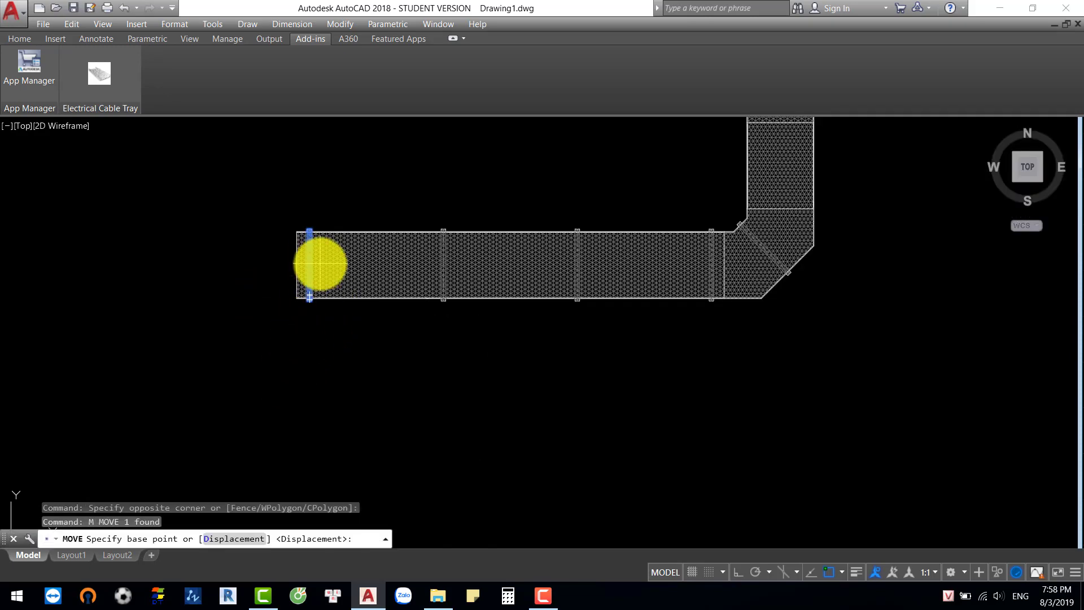
pyautogui.click(321, 263)
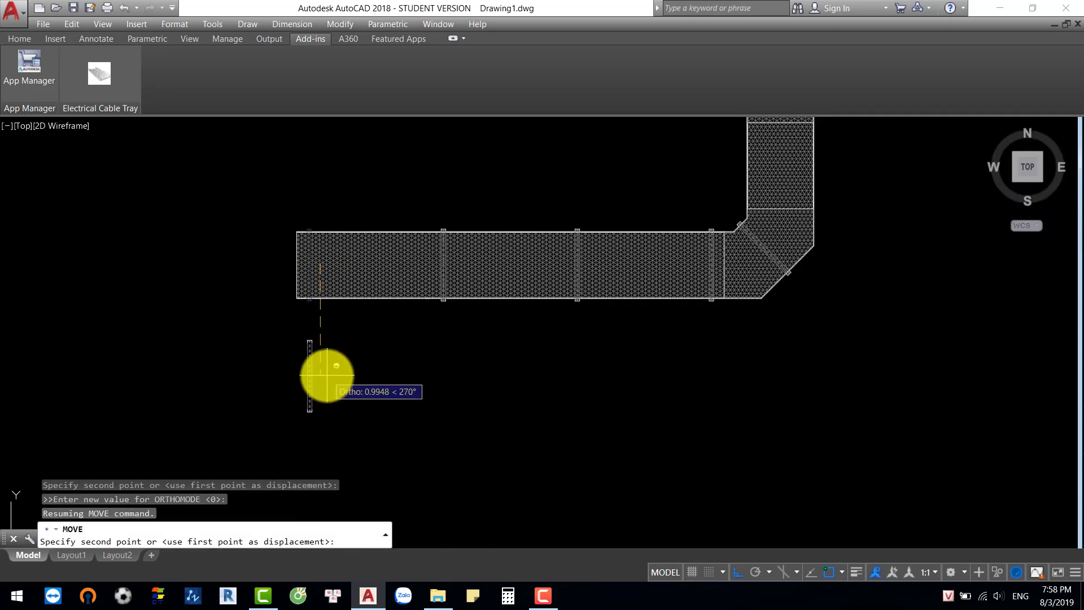
pyautogui.scroll(5, 319, 375)
pyautogui.press('Escape')
# Step: Select the isolated support and examine its slotted profile and end holes up close
pyautogui.scroll(3, 367, 338)
pyautogui.moveTo(426, 313); pyautogui.dragTo(468, 307, button='middle')
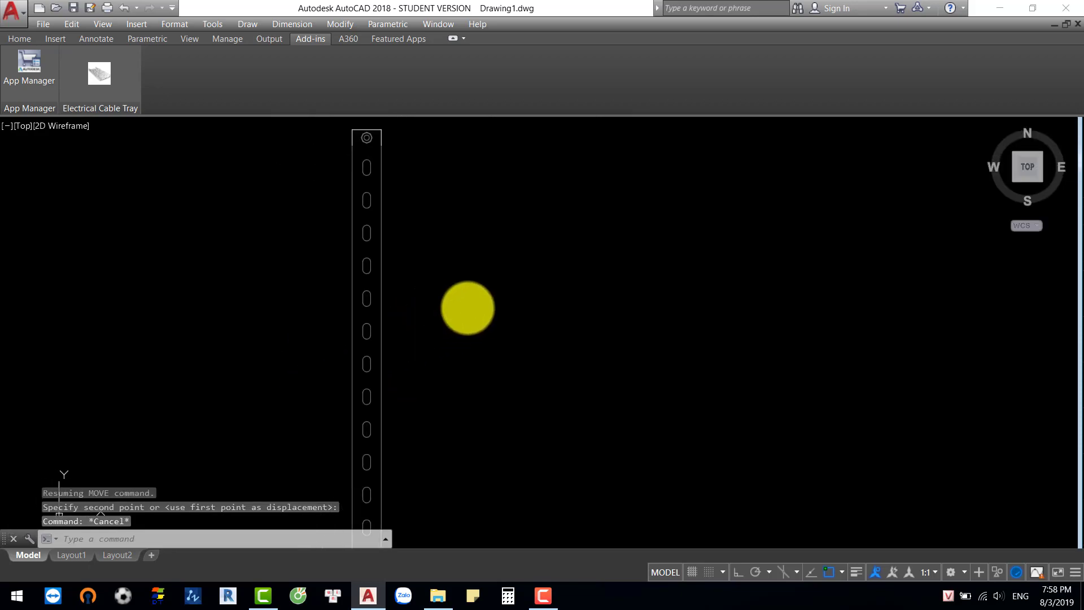
pyautogui.click(468, 303)
pyautogui.click(338, 341)
pyautogui.scroll(-2, 484, 319)
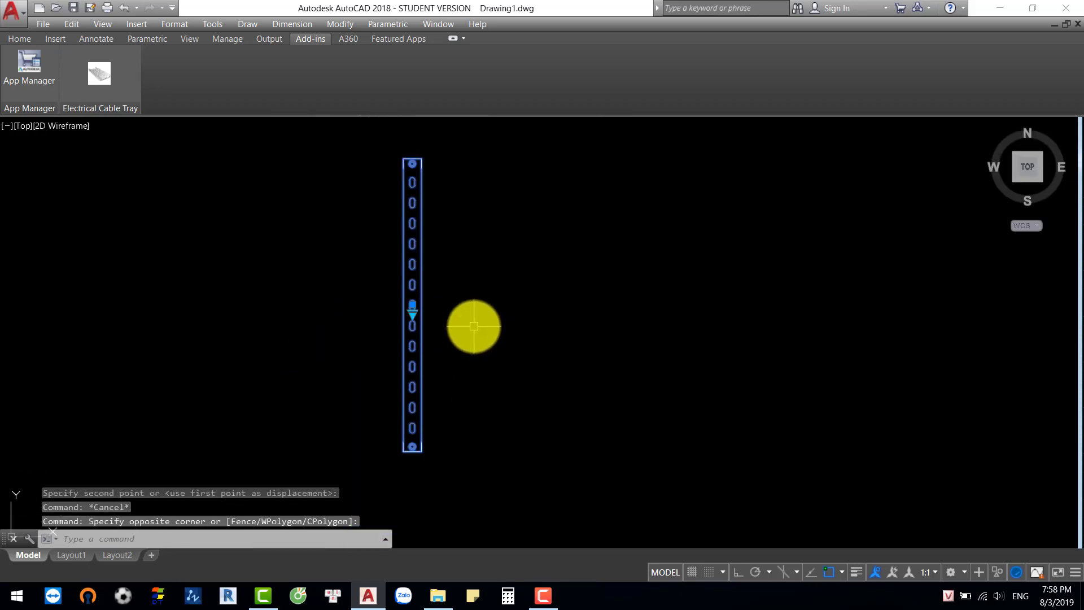
pyautogui.scroll(2, 431, 300)
pyautogui.scroll(-2, 438, 314)
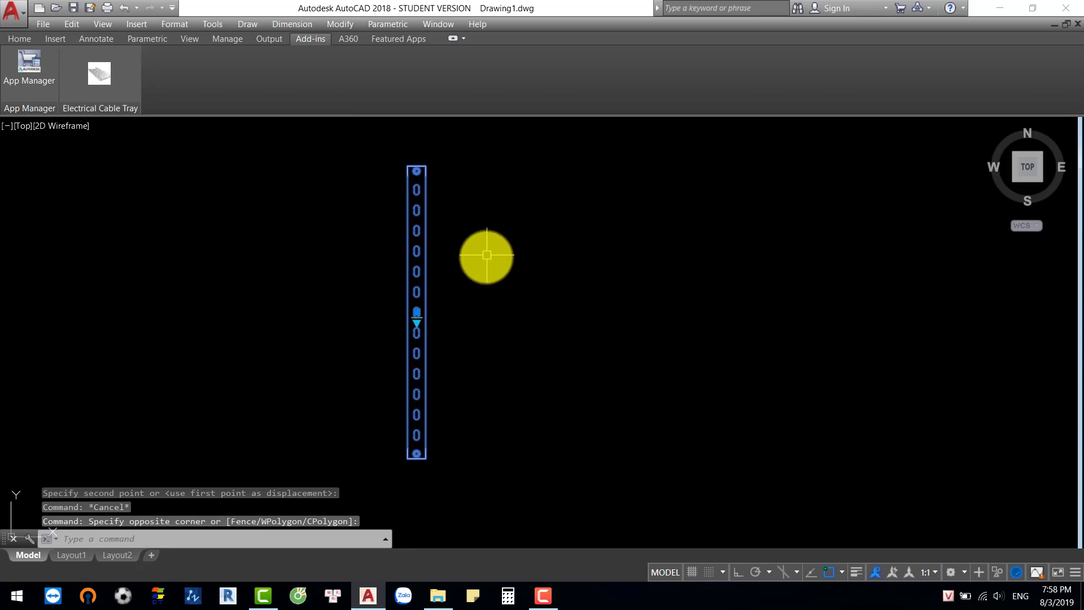
# Step: Undo the move of the first support
pyautogui.moveTo(476, 268); pyautogui.dragTo(467, 301, button='middle')
pyautogui.hotkey('ctrl', 'z')
pyautogui.hotkey('ctrl', 'z')
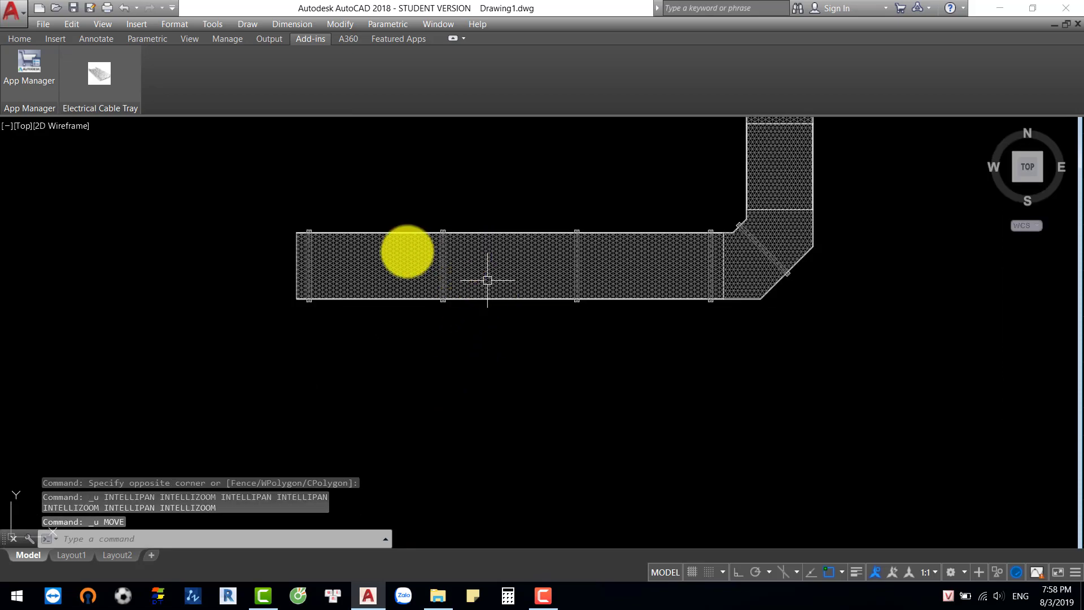
# Step: Add a linear dimension above the route between the centres of the first and second supports
pyautogui.scroll(3, 258, 219)
pyautogui.scroll(2, 258, 220)
pyautogui.write('dli')
pyautogui.press('Return')
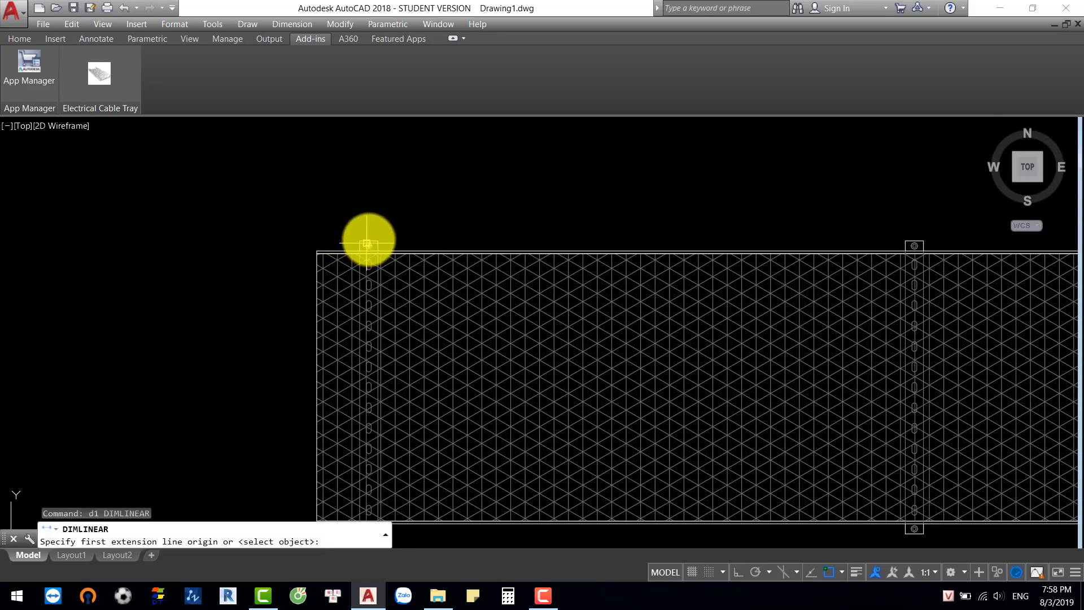
pyautogui.click(369, 241)
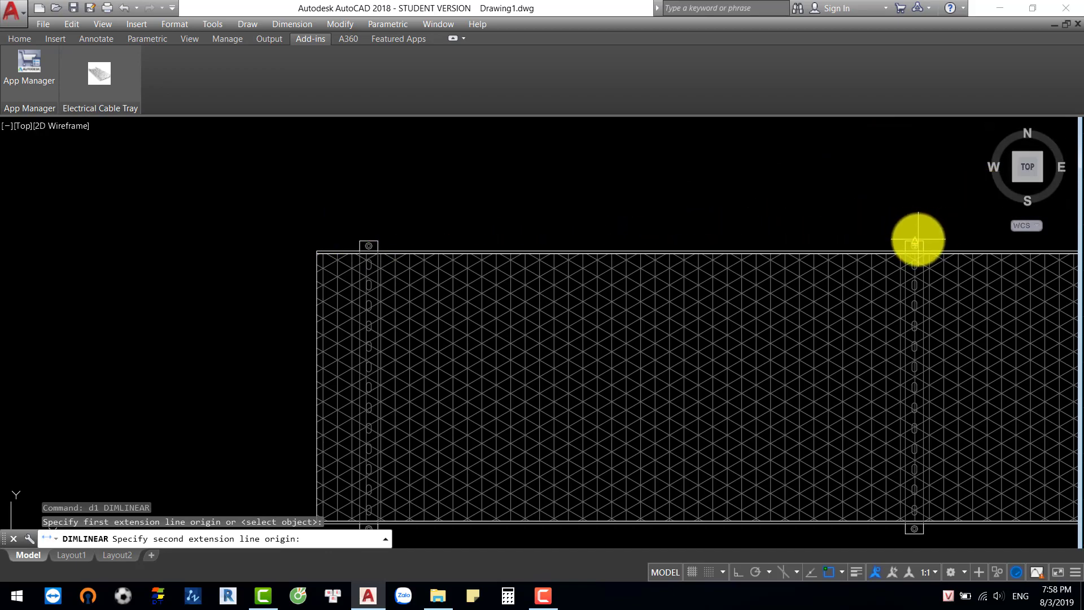
pyautogui.click(917, 239)
pyautogui.scroll(-4, 855, 176)
pyautogui.moveTo(808, 176); pyautogui.dragTo(749, 249, button='middle')
pyautogui.click(756, 188)
# Step: Continue the dimension chain from the second support to the third and fourth supports
pyautogui.moveTo(872, 237); pyautogui.dragTo(550, 246, button='middle')
pyautogui.write('dco')
pyautogui.press('Return')
pyautogui.scroll(3, 649, 291)
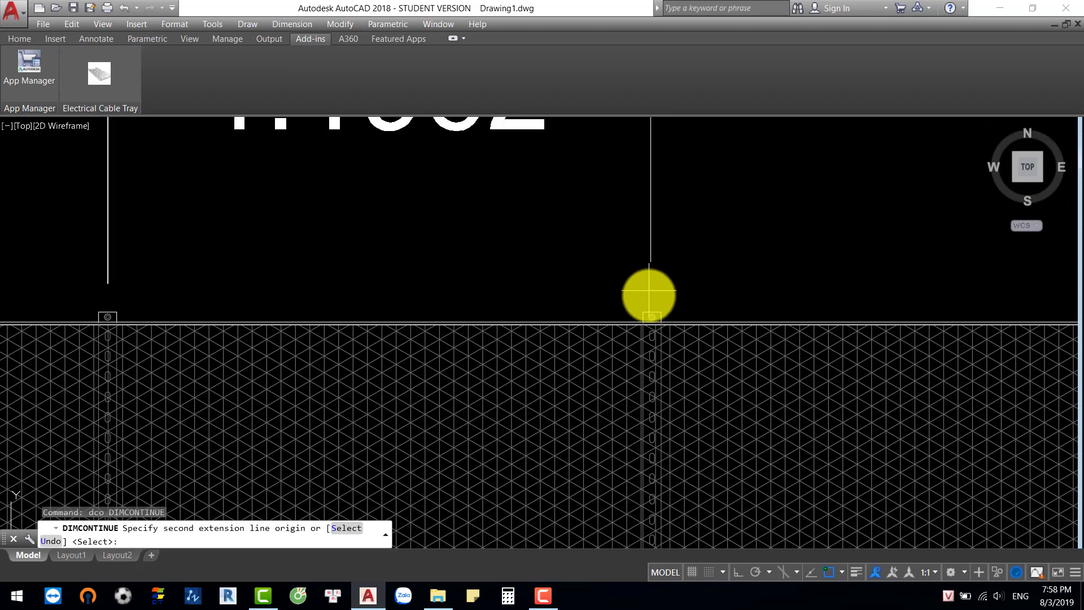
pyautogui.click(652, 313)
pyautogui.scroll(-3, 652, 313)
pyautogui.scroll(3, 910, 293)
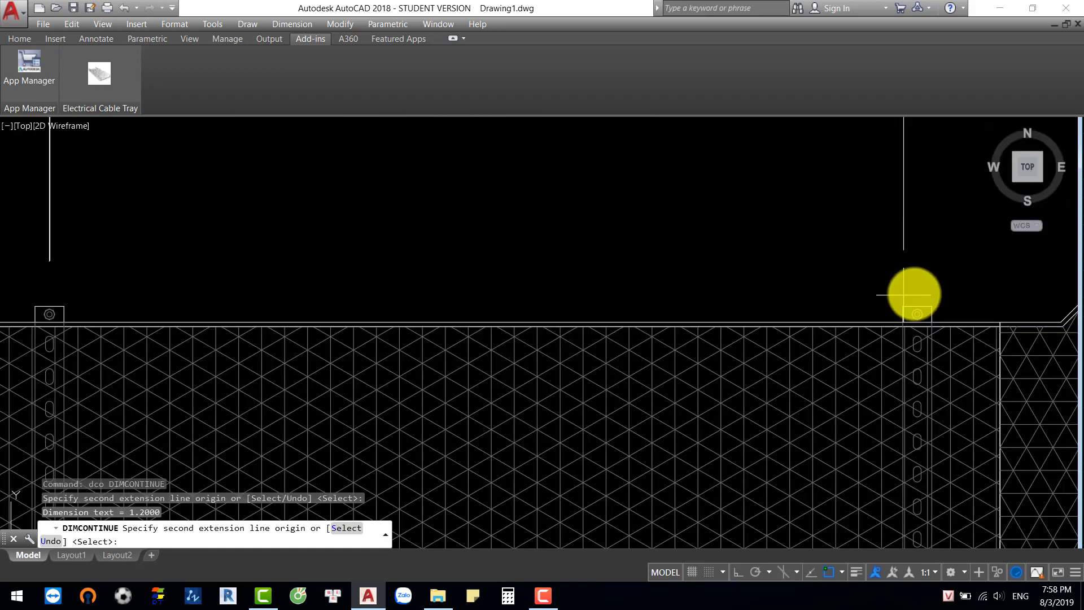
pyautogui.click(923, 312)
pyautogui.scroll(-3, 537, 213)
pyautogui.press('Escape')
# Step: Examine the first elbow up close and select its diagonal support
pyautogui.scroll(-2, 484, 203)
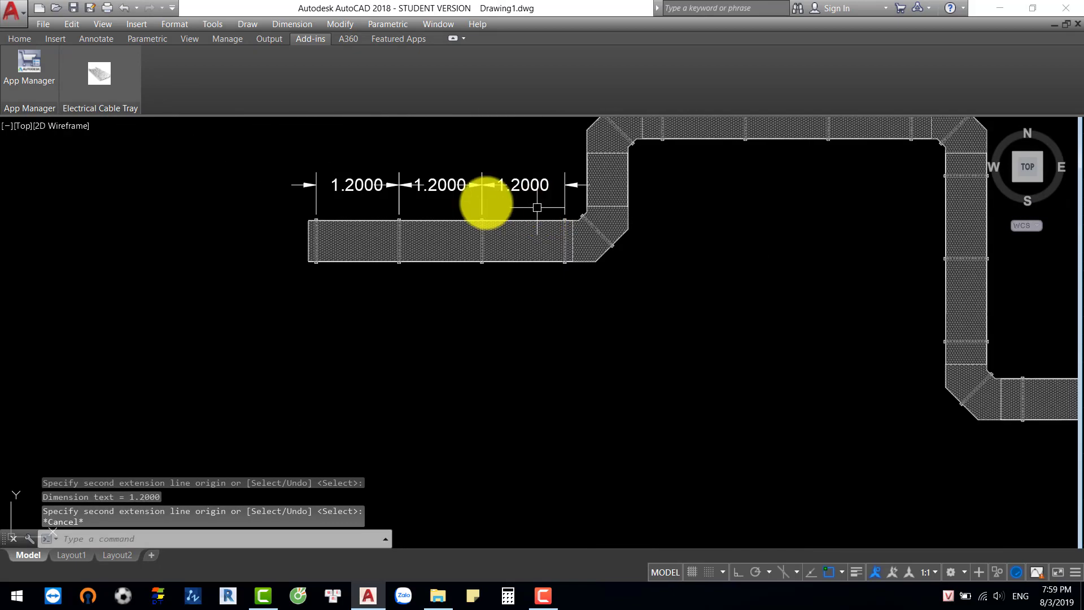
pyautogui.scroll(2, 466, 176)
pyautogui.moveTo(466, 176)
pyautogui.mouseDown(button='middle')
pyautogui.moveTo(482, 282)
pyautogui.moveTo(335, 313)
pyautogui.mouseUp(button='middle')
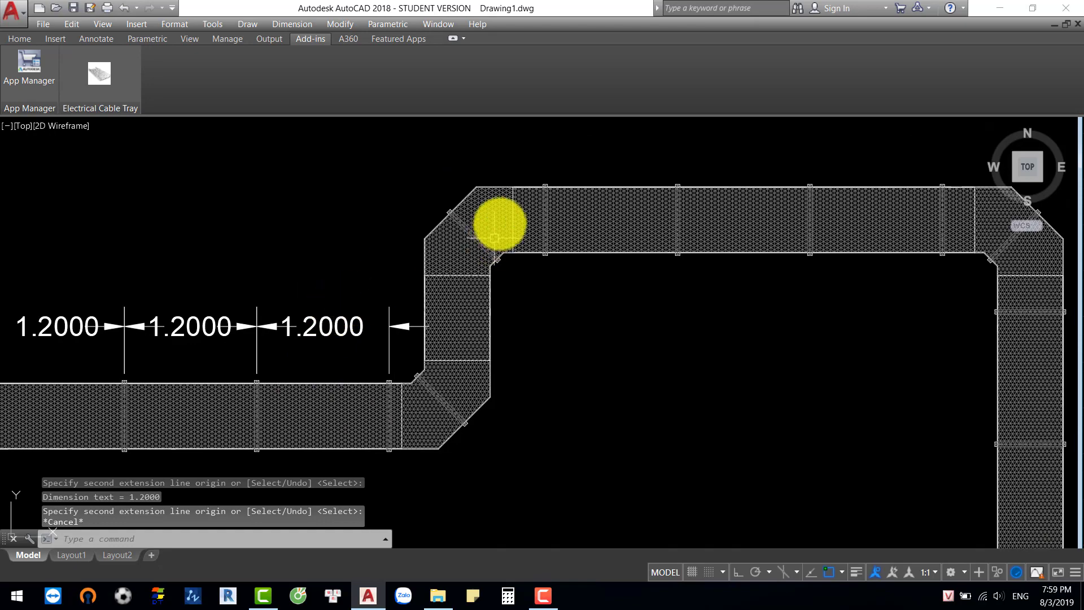
pyautogui.scroll(2, 480, 405)
pyautogui.moveTo(535, 325); pyautogui.dragTo(624, 197, button='middle')
pyautogui.scroll(2, 500, 244)
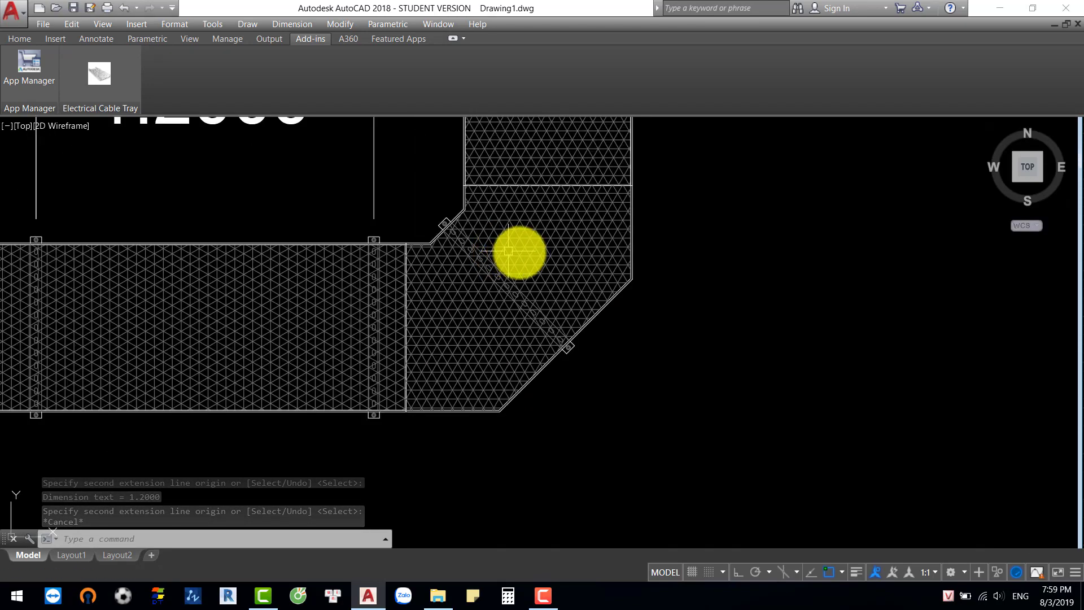
pyautogui.scroll(2, 508, 250)
pyautogui.scroll(-3, 403, 223)
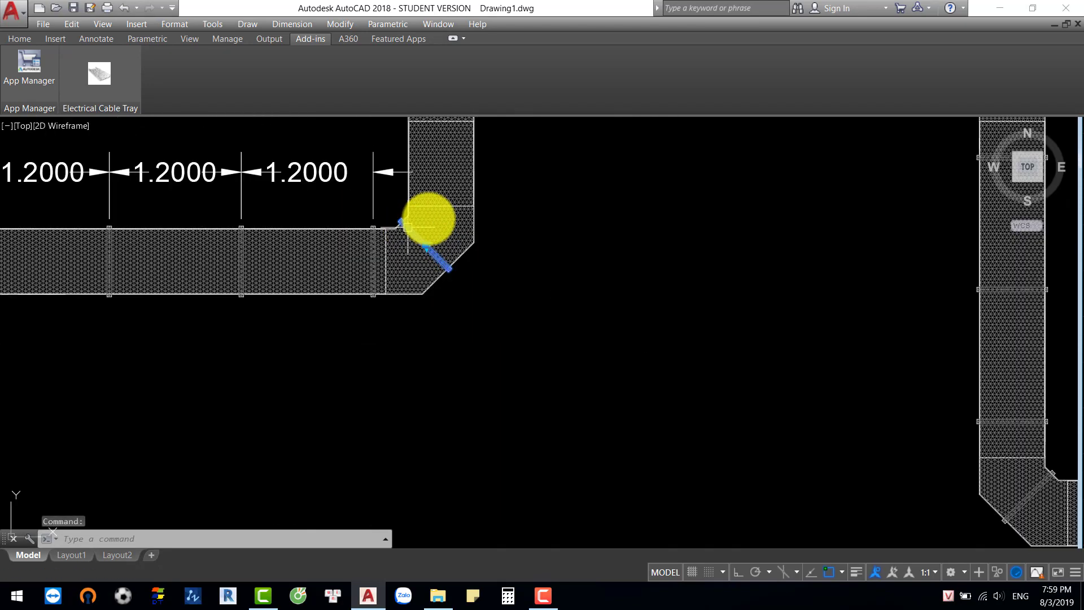
# Step: Select the diagonal supports on the next three elbows along the route to review their placement
pyautogui.moveTo(451, 227); pyautogui.dragTo(473, 393, button='middle')
pyautogui.scroll(2, 460, 223)
pyautogui.scroll(-3, 442, 221)
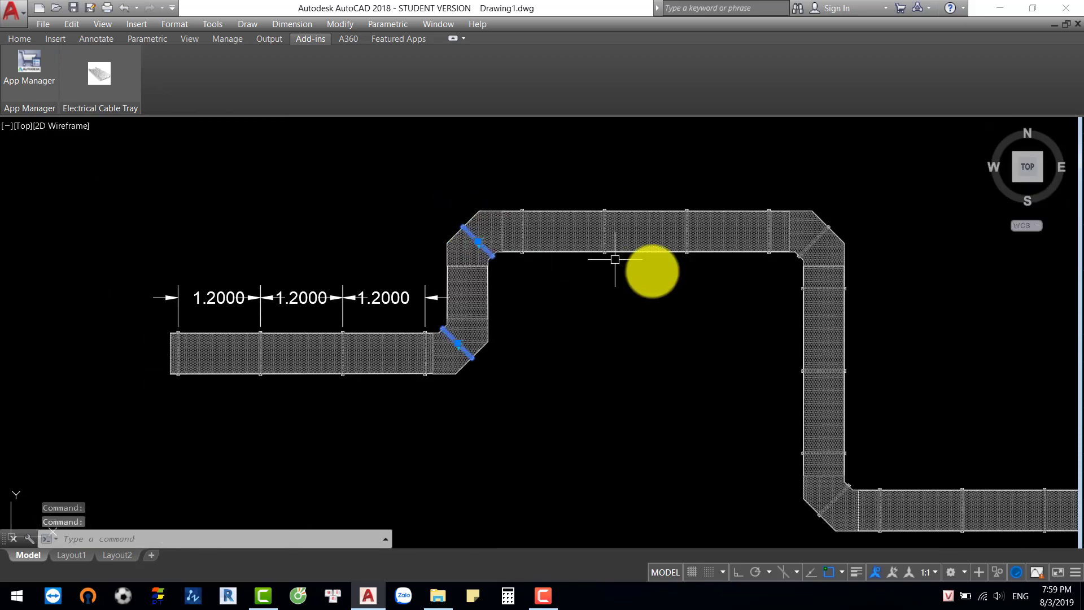
pyautogui.scroll(3, 842, 232)
pyautogui.scroll(-2, 862, 251)
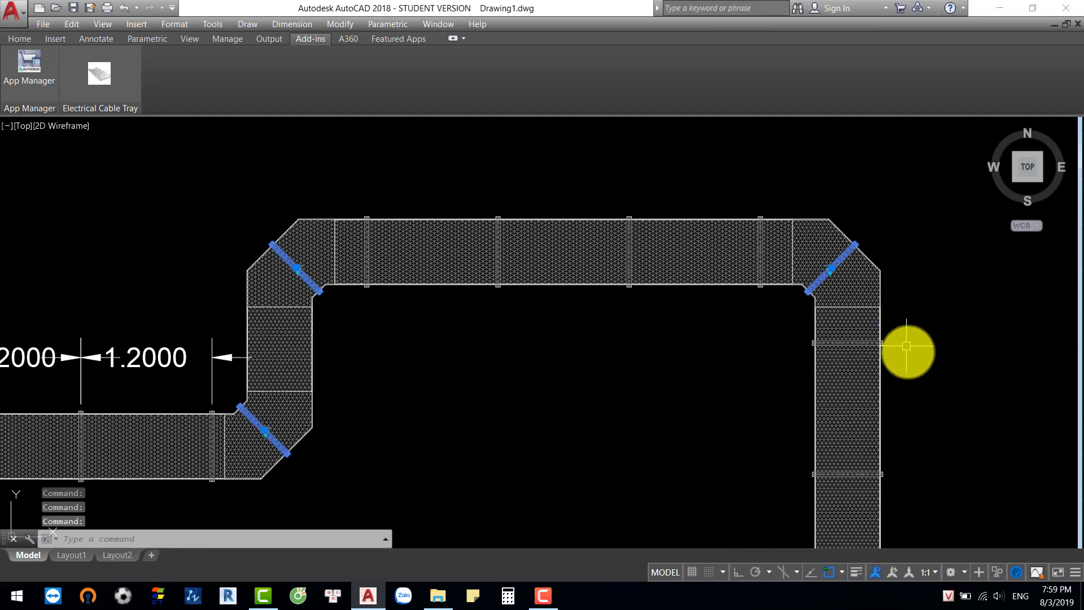
pyautogui.moveTo(896, 327); pyautogui.dragTo(718, 97, button='middle')
pyautogui.moveTo(695, 405); pyautogui.dragTo(679, 381, button='middle')
pyautogui.scroll(4, 649, 339)
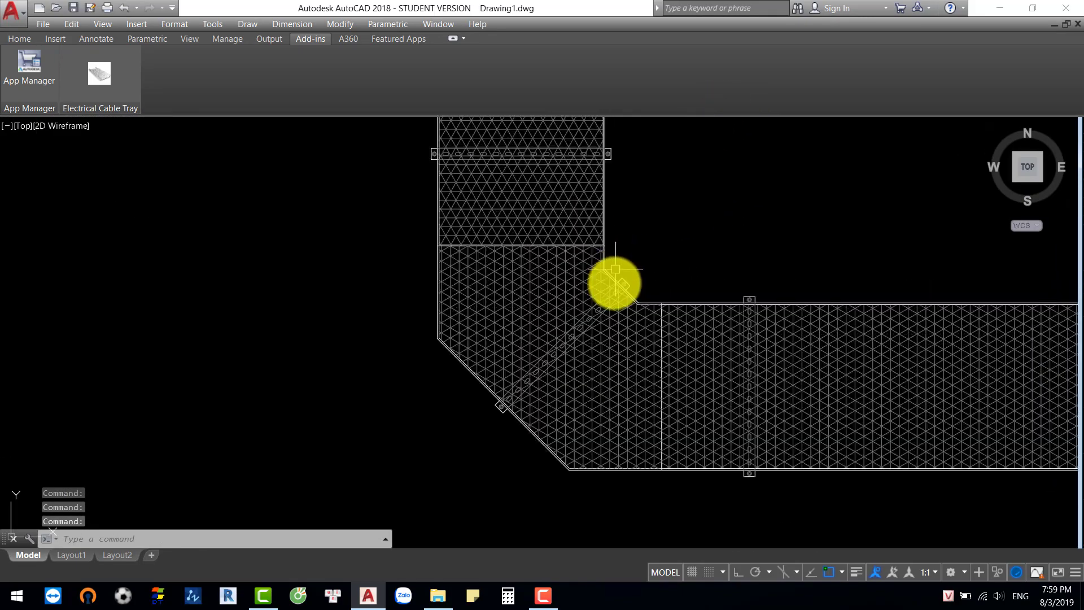
pyautogui.scroll(-8, 660, 277)
pyautogui.scroll(6, 701, 231)
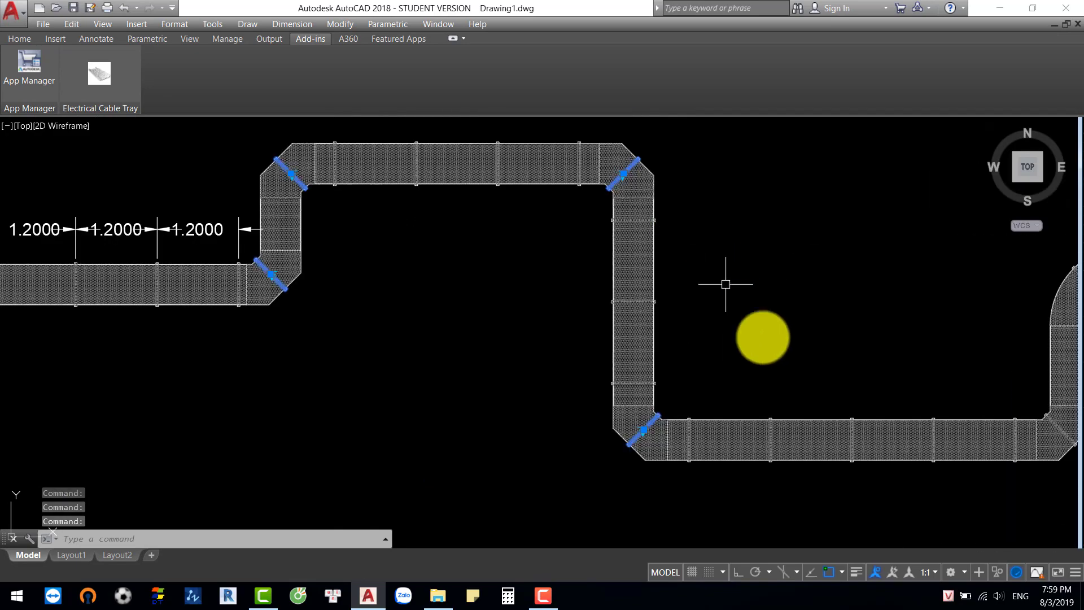
# Step: Clear the support selection and examine the supports on the following elbow and the round elbow
pyautogui.moveTo(726, 286)
pyautogui.mouseDown(button='middle')
pyautogui.moveTo(399, 128)
pyautogui.moveTo(256, 245)
pyautogui.mouseUp(button='middle')
pyautogui.scroll(3, 547, 343)
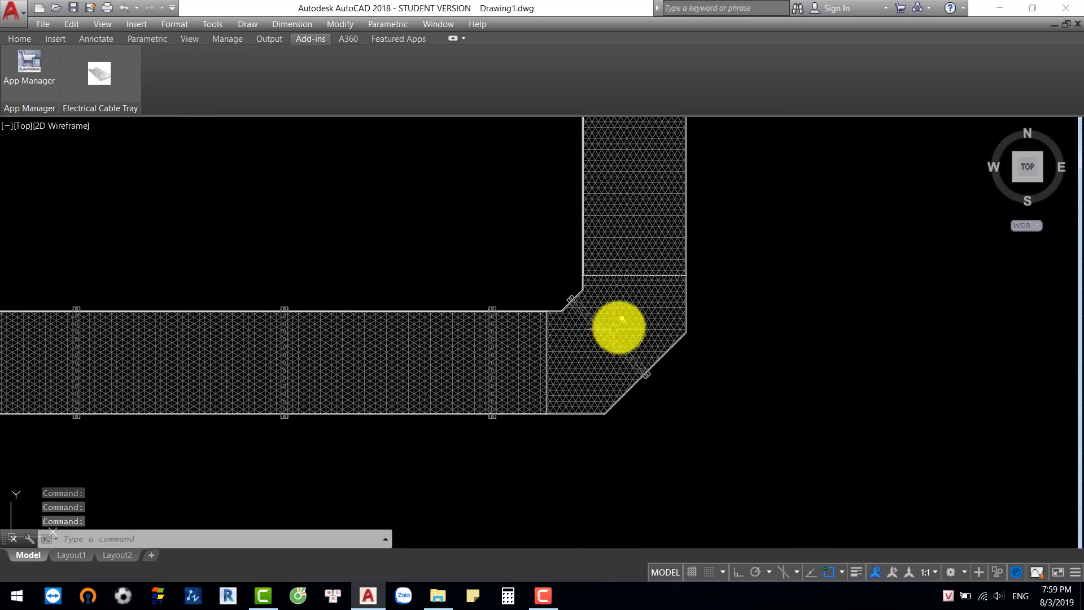
pyautogui.press('Escape')
pyautogui.moveTo(650, 289); pyautogui.dragTo(462, 486, button='middle')
pyautogui.moveTo(515, 158); pyautogui.dragTo(428, 253, button='middle')
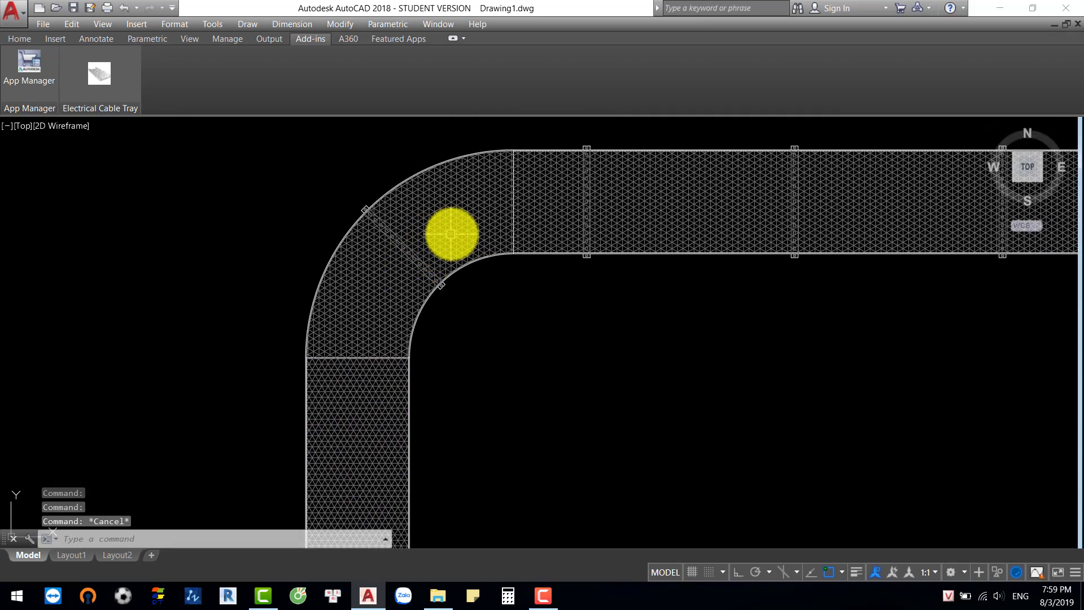
# Step: Examine the supports on the round elbow, the next corner elbow and the remaining fittings of the route
pyautogui.scroll(-2, 473, 230)
pyautogui.scroll(3, 814, 219)
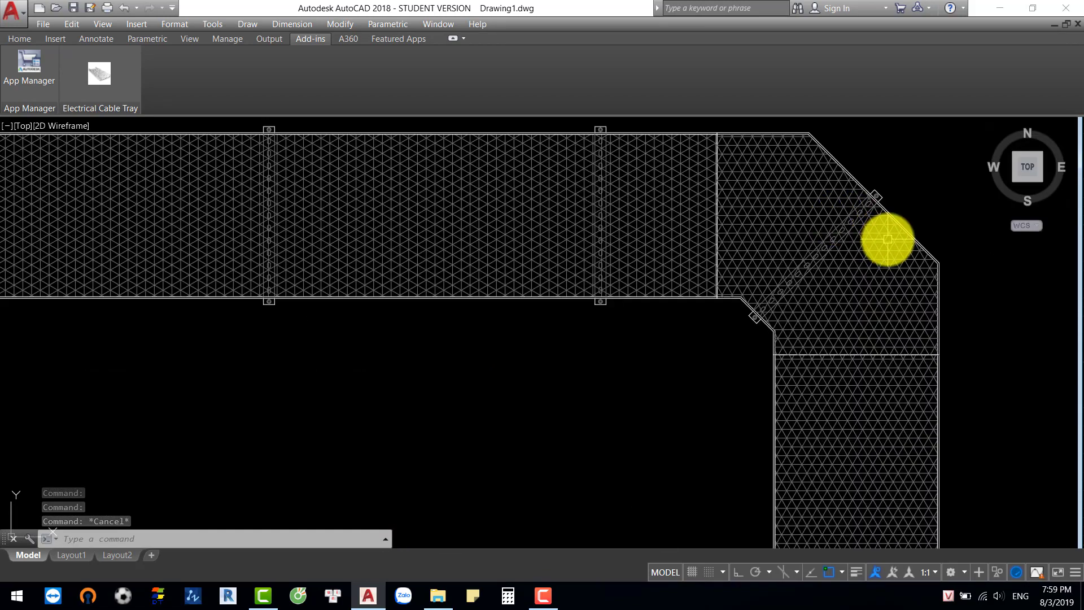
pyautogui.scroll(-5, 886, 367)
pyautogui.scroll(4, 886, 339)
pyautogui.scroll(-3, 885, 339)
pyautogui.scroll(-2, 885, 339)
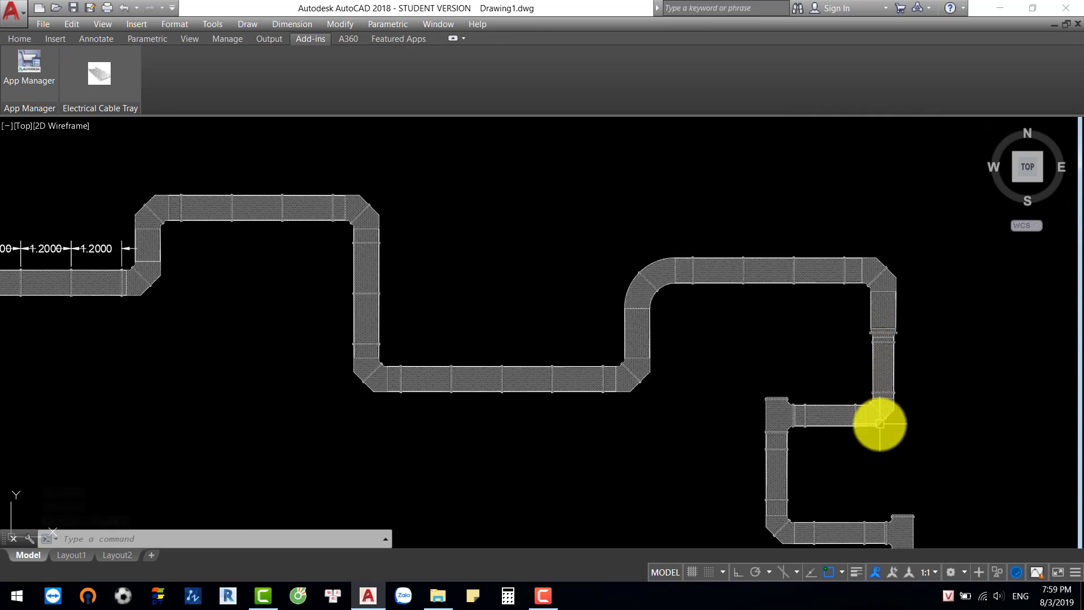
pyautogui.scroll(1, 859, 411)
pyautogui.scroll(-4, 617, 327)
pyautogui.scroll(4, 543, 272)
# Step: Undo the dimension chain and the supports to return to the bare cable tray route
pyautogui.hotkey('ctrl', 'z')
pyautogui.hotkey('ctrl', 'z')
pyautogui.hotkey('ctrl', 'z')
pyautogui.hotkey('ctrl', 'z')
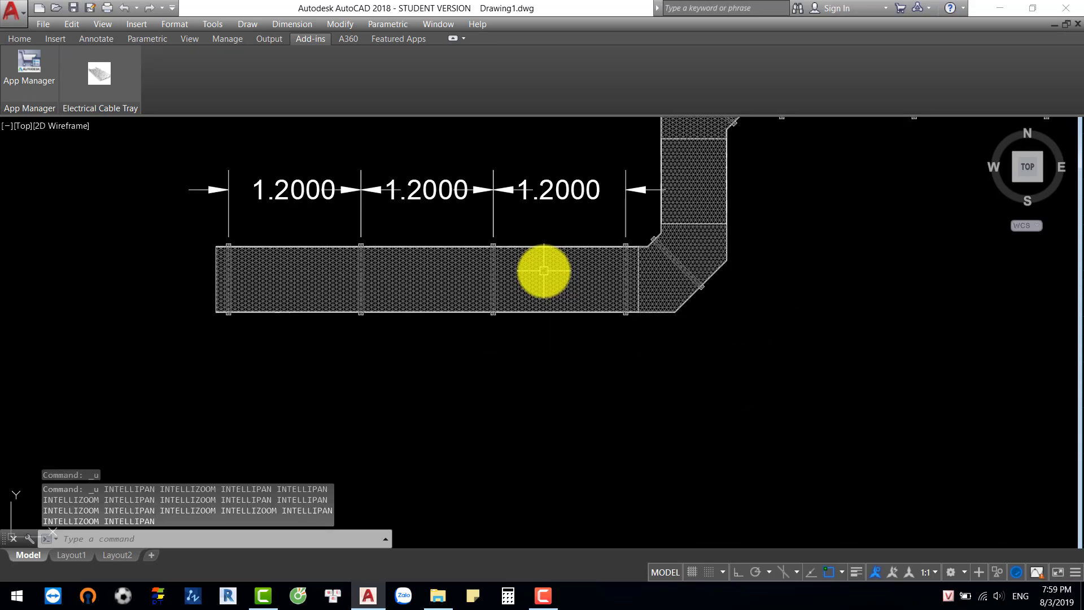
pyautogui.hotkey('ctrl', 'z')
pyautogui.hotkey('ctrl', 'z')
pyautogui.hotkey('ctrl', 'z')
pyautogui.hotkey('ctrl', 'z')
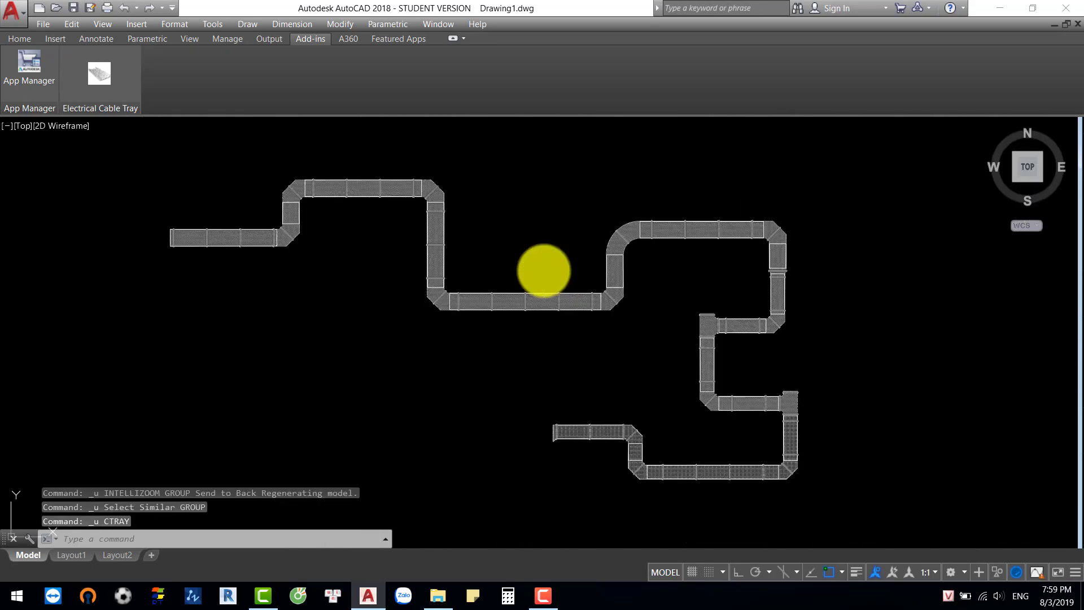
pyautogui.hotkey('ctrl', 'z')
# Step: Add centred supports at an interval of 1 along the whole route, excluding the fittings
pyautogui.click(106, 84)
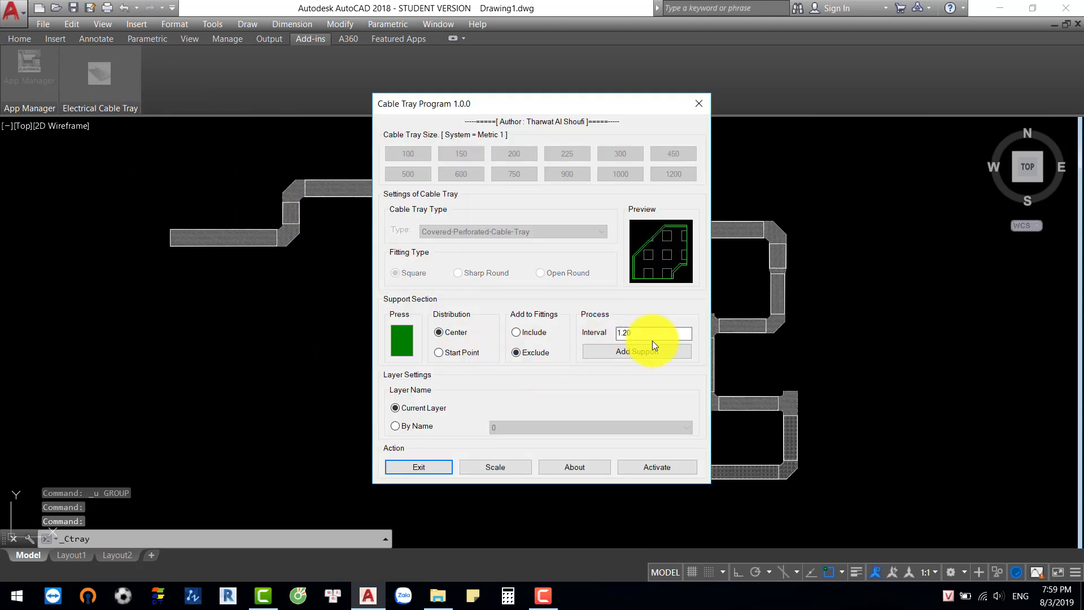
pyautogui.moveTo(652, 333); pyautogui.dragTo(529, 322)
pyautogui.click(602, 351)
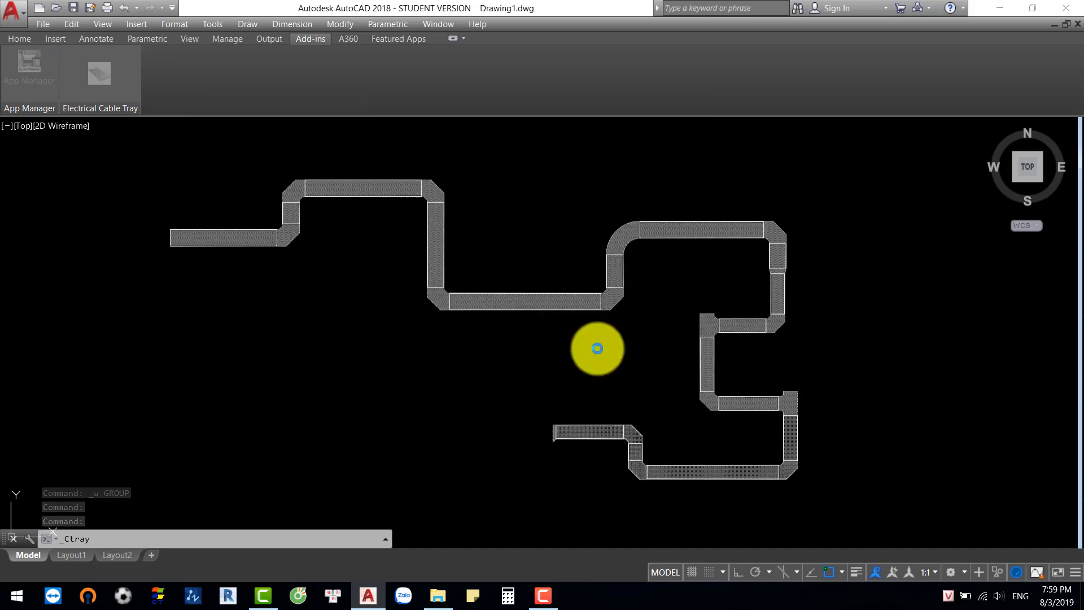
pyautogui.click(141, 147)
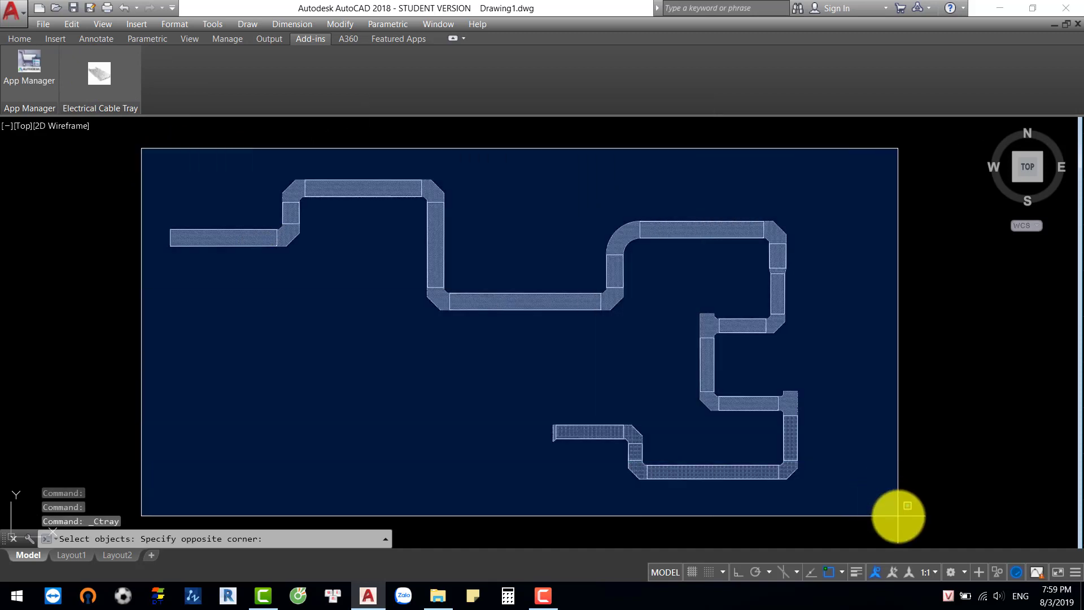
pyautogui.click(897, 543)
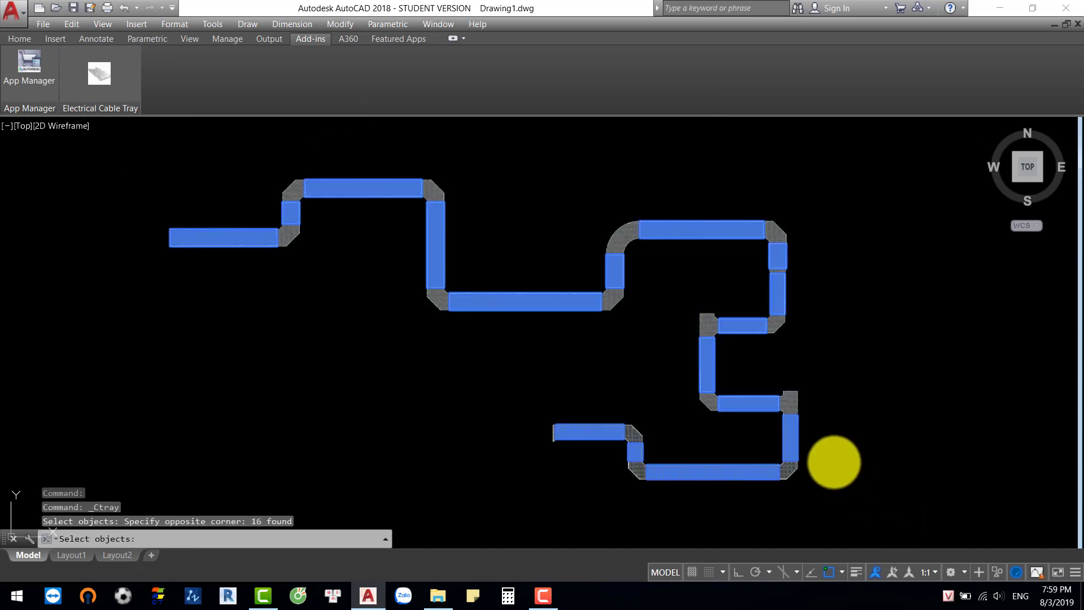
pyautogui.press('Return')
# Step: Examine the first elbow and its adjoining straight sections to check that the fitting is excluded from the supports
pyautogui.scroll(10, 243, 235)
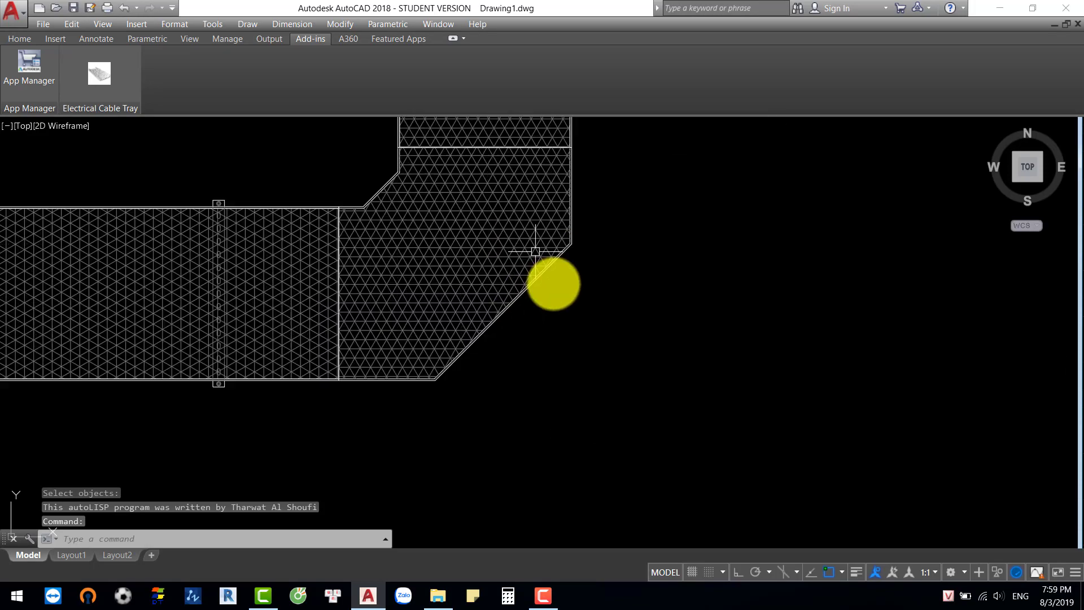
pyautogui.click(595, 363)
pyautogui.press('Escape')
pyautogui.scroll(-2, 353, 242)
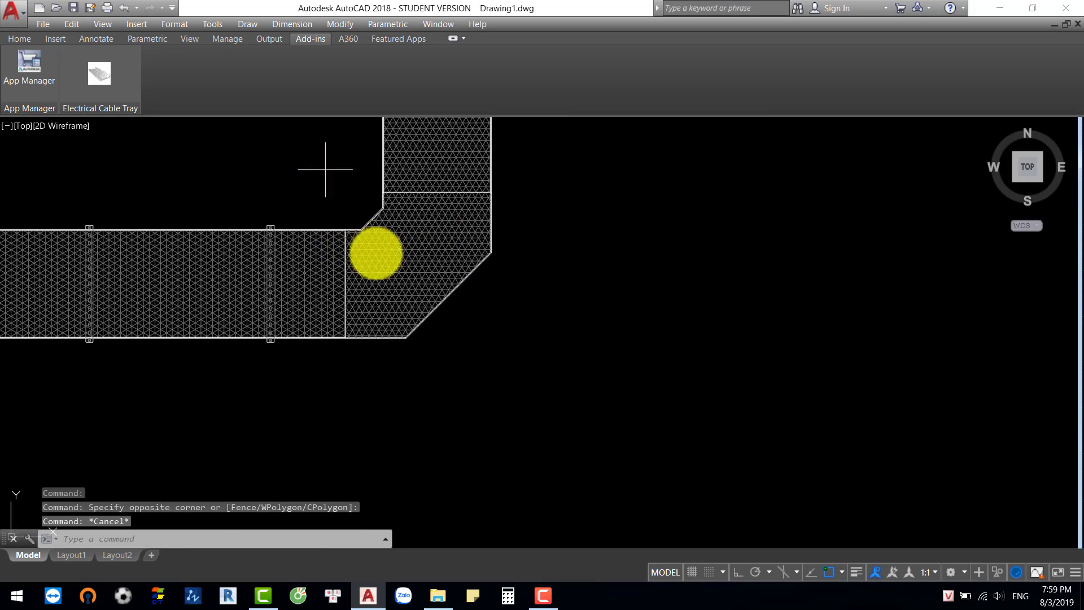
pyautogui.click(325, 169)
pyautogui.click(608, 434)
pyautogui.press('Escape')
pyautogui.scroll(-6, 599, 417)
pyautogui.moveTo(594, 412); pyautogui.dragTo(521, 314, button='middle')
pyautogui.scroll(2, 521, 314)
# Step: Undo the supports added to the route
pyautogui.hotkey('ctrl', 'z')
pyautogui.hotkey('ctrl', 'z')
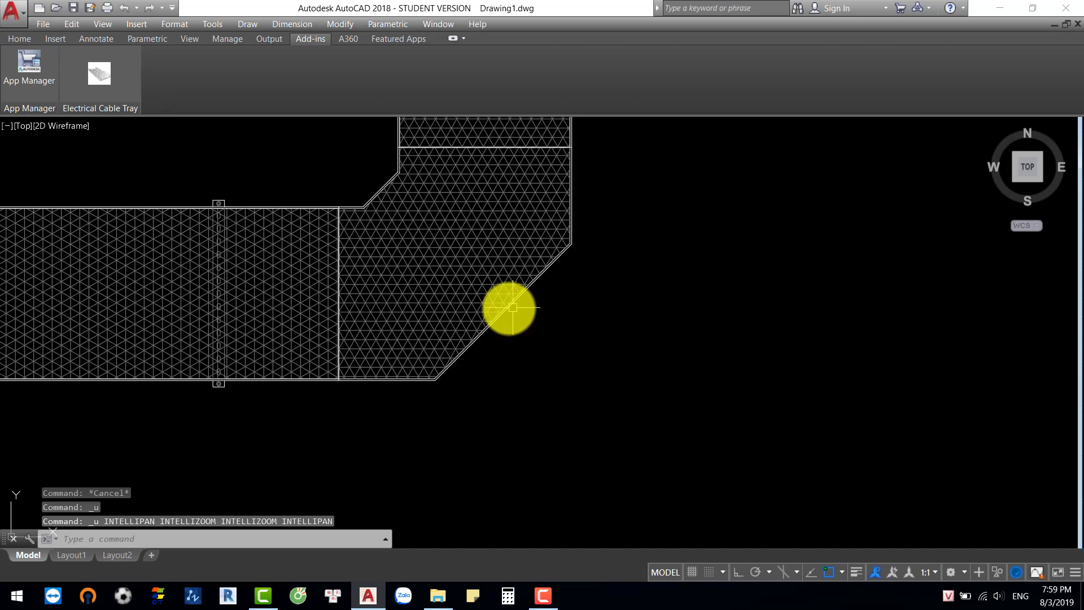
pyautogui.hotkey('ctrl', 'z')
pyautogui.hotkey('ctrl', 'z')
# Step: Copy the entire cable tray route straight below the original
pyautogui.scroll(-4, 295, 248)
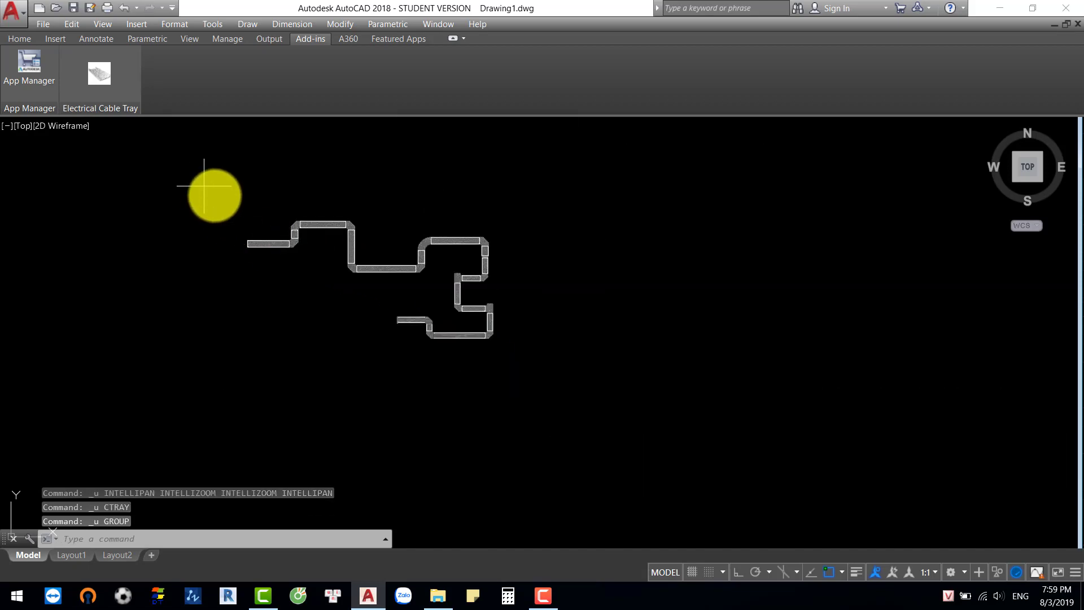
pyautogui.click(203, 185)
pyautogui.click(561, 403)
pyautogui.write('co')
pyautogui.press('space')
pyautogui.click(455, 274)
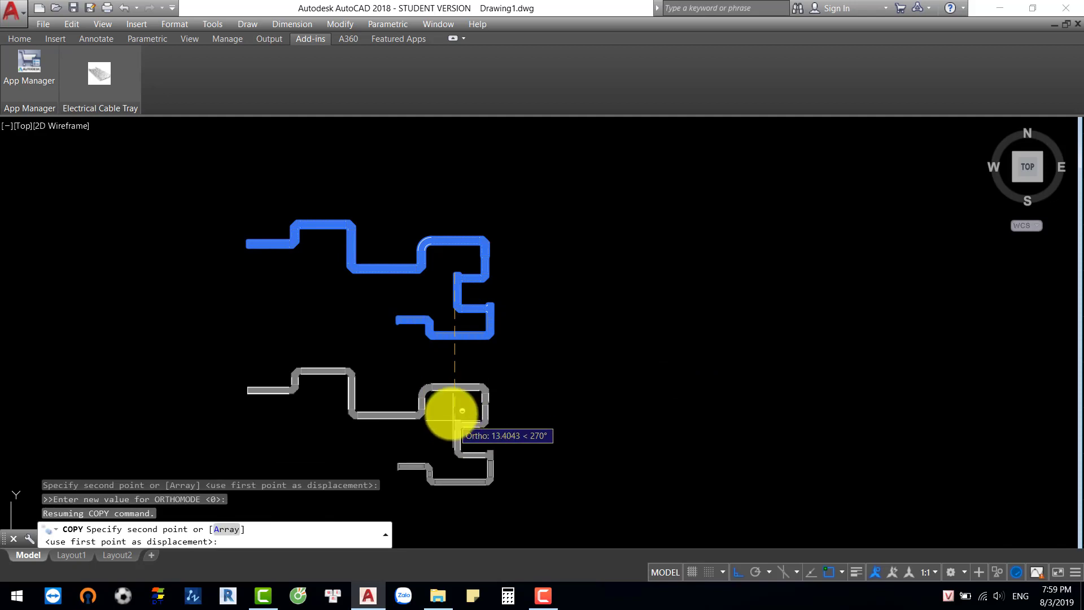
pyautogui.click(455, 406)
pyautogui.press('Escape')
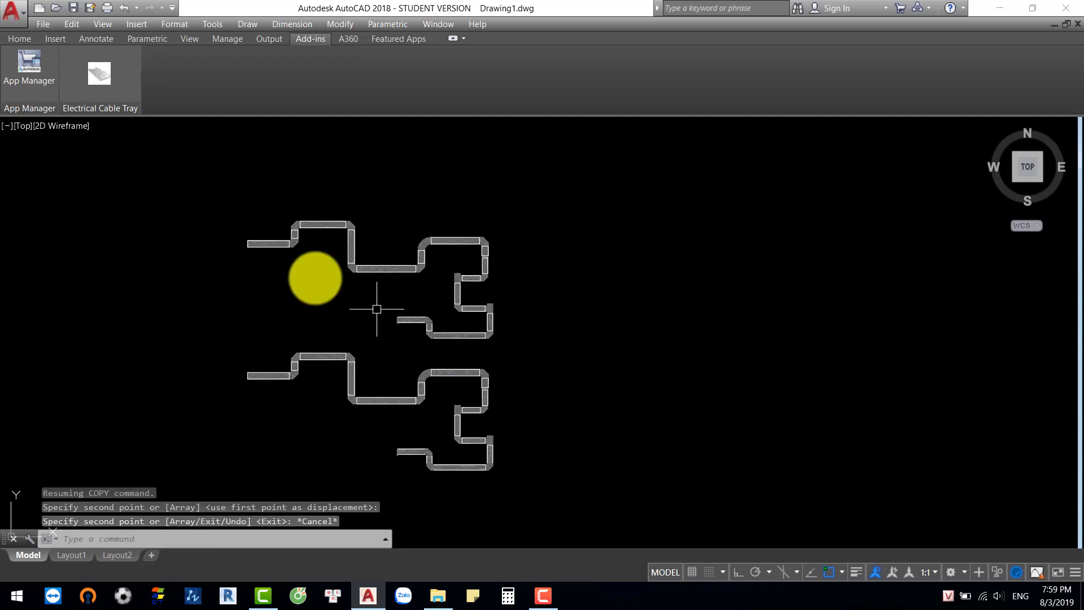
# Step: Add centred supports at an interval of 1 to the upper route, including its fittings
pyautogui.click(99, 73)
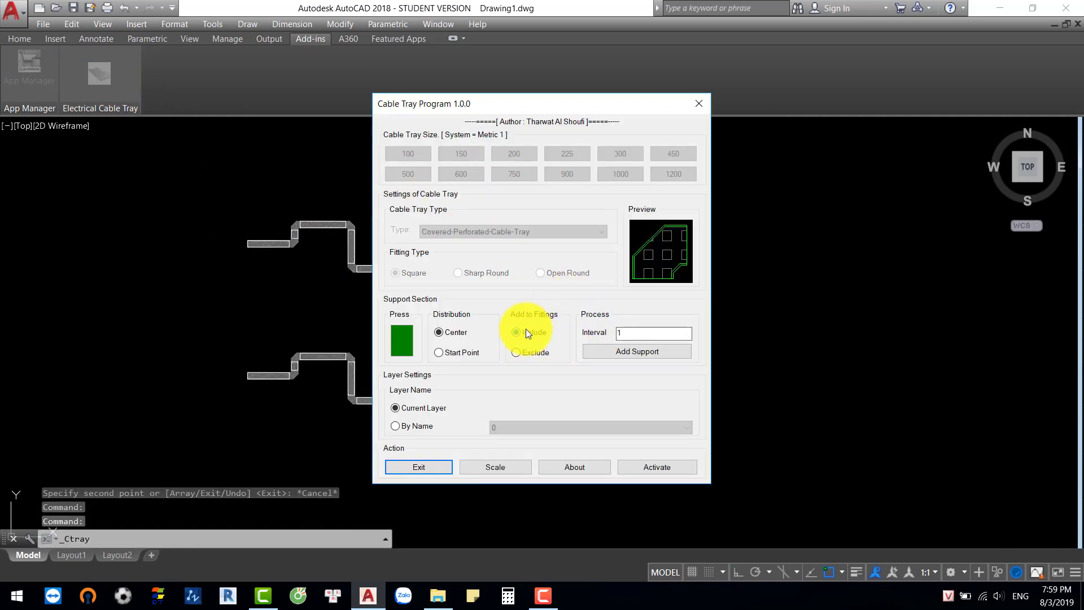
pyautogui.click(655, 354)
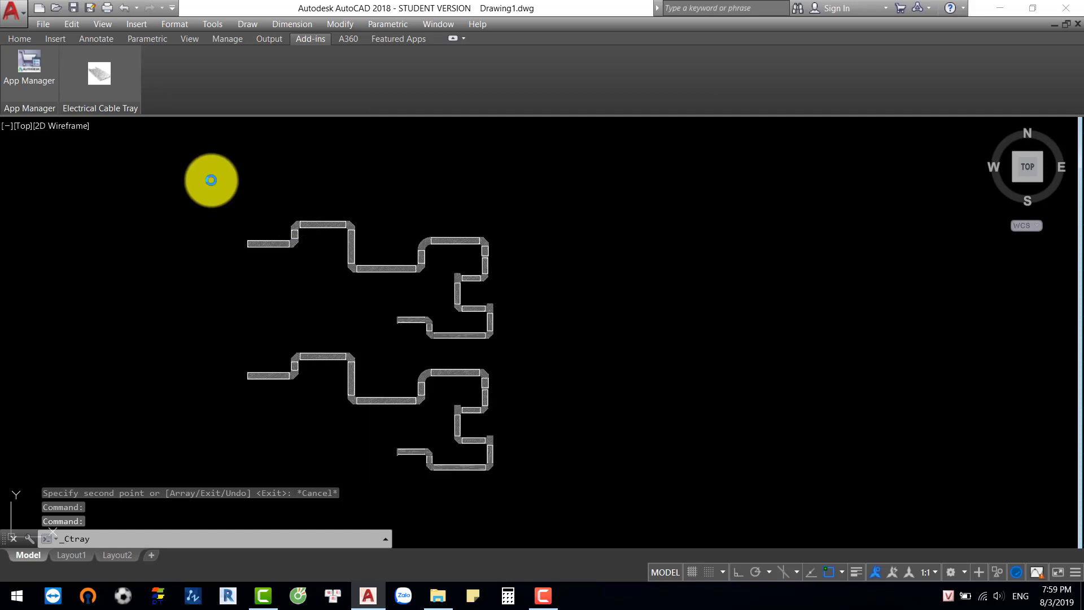
pyautogui.click(222, 188)
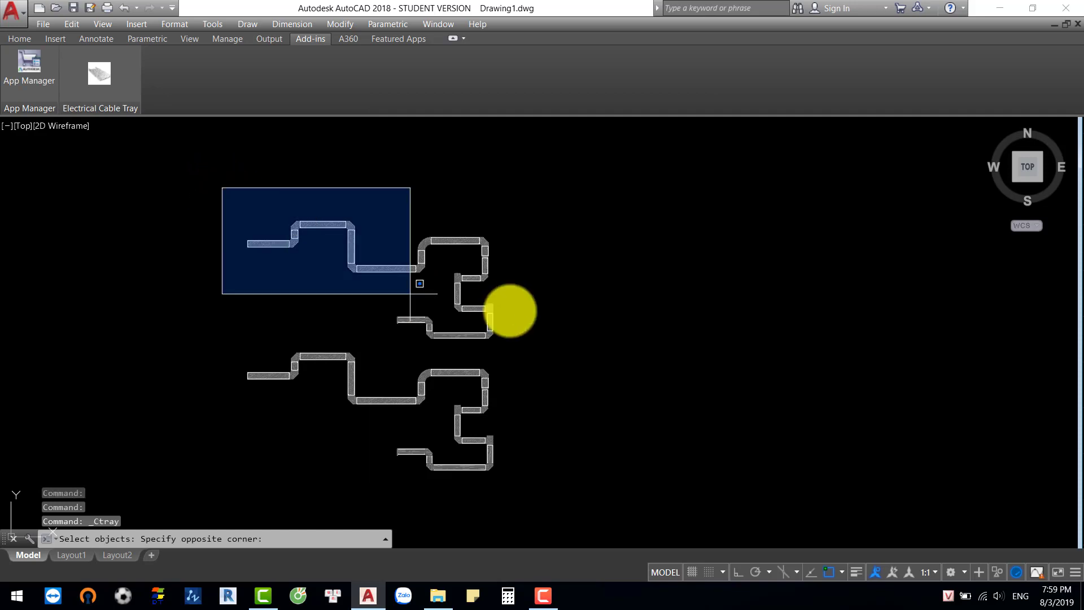
pyautogui.click(529, 349)
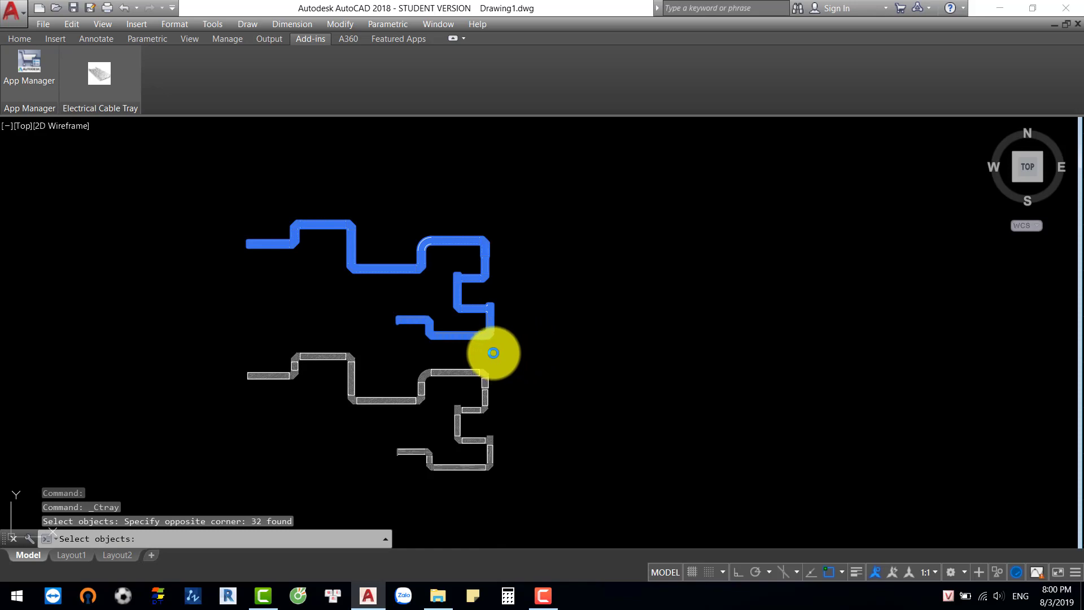
pyautogui.press('Return')
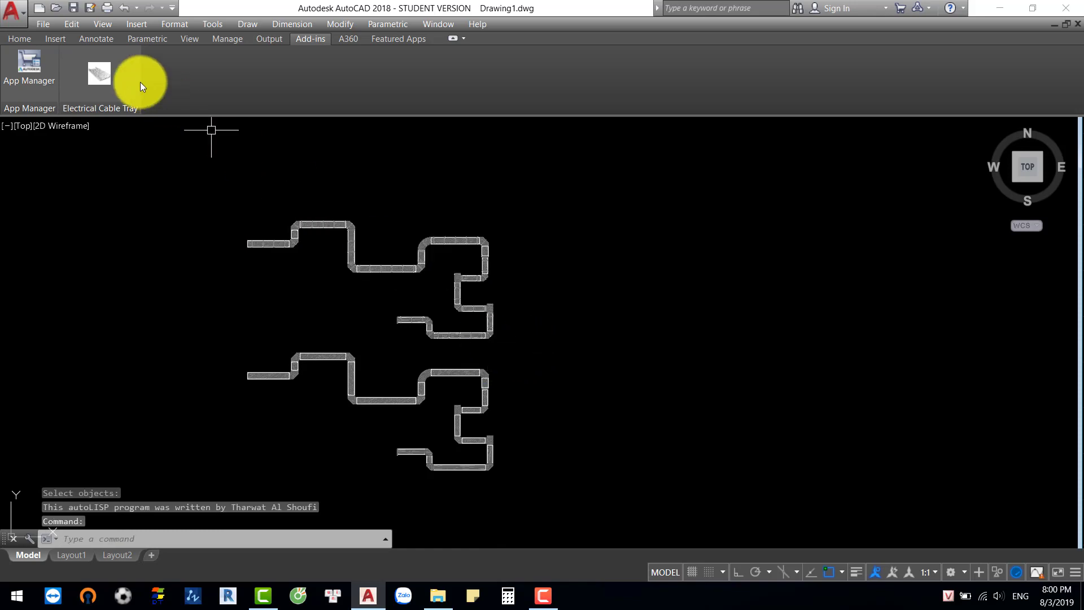
# Step: Add centred supports at an interval of 1 to the lower route, excluding its fittings
pyautogui.click(108, 72)
pyautogui.click(529, 354)
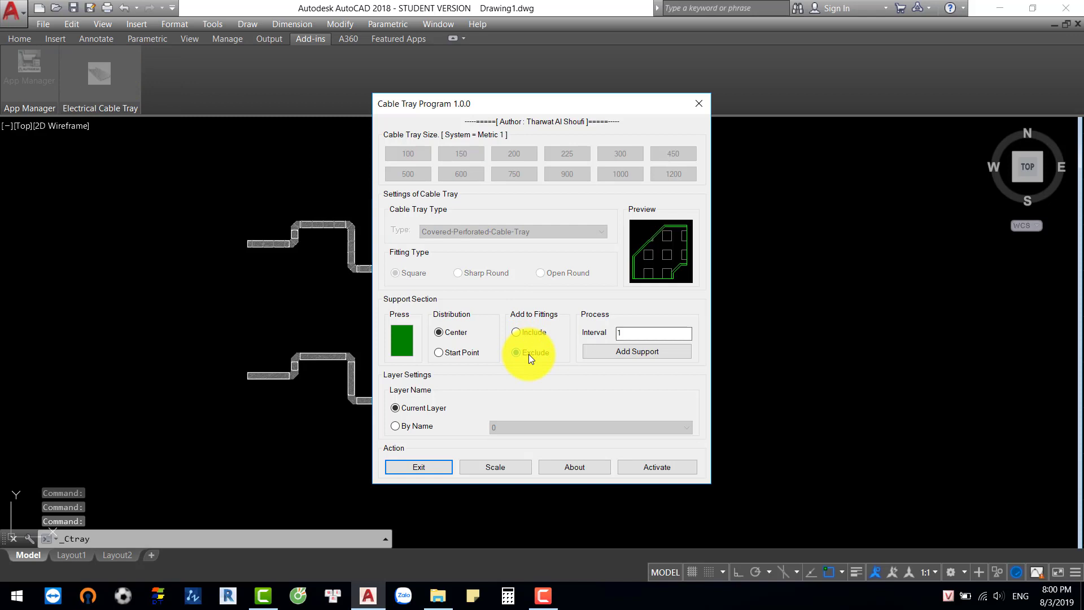
pyautogui.click(621, 352)
pyautogui.click(226, 331)
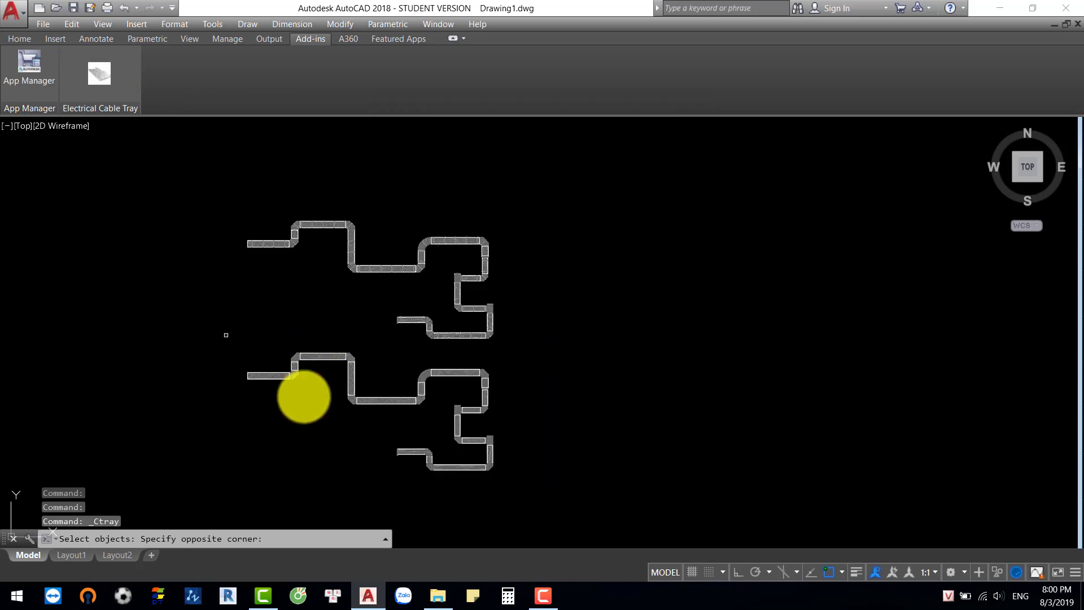
pyautogui.click(223, 340)
pyautogui.click(223, 339)
pyautogui.click(542, 496)
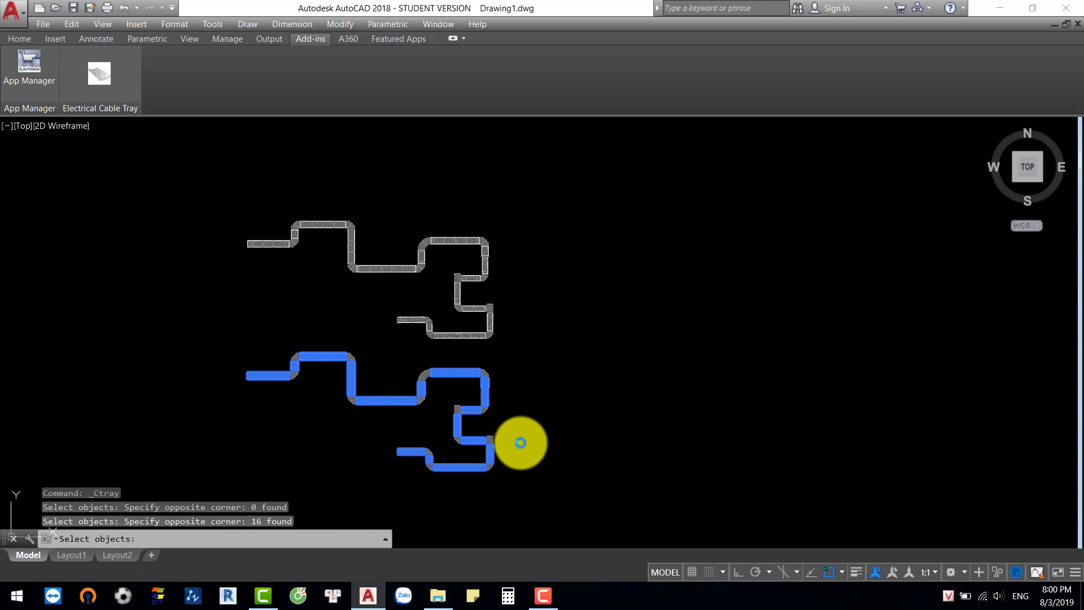
pyautogui.press('Return')
# Step: Compare the support placement at the elbows of the upper route with those of the lower route
pyautogui.scroll(10, 243, 237)
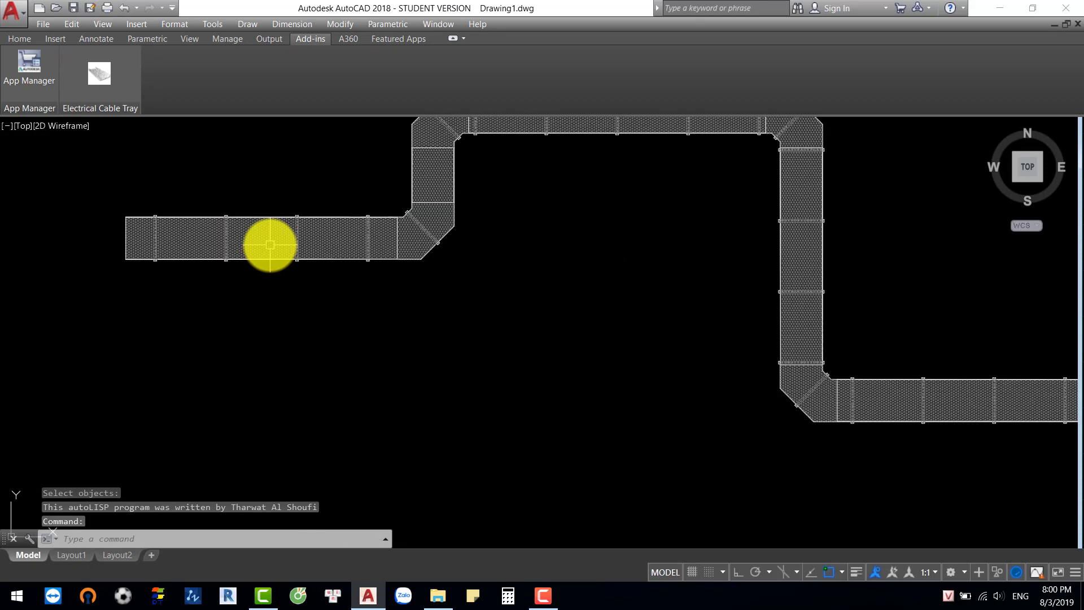
pyautogui.scroll(-3, 312, 248)
pyautogui.moveTo(508, 299); pyautogui.dragTo(465, 107, button='middle')
pyautogui.scroll(-4, 491, 372)
pyautogui.scroll(2, 466, 257)
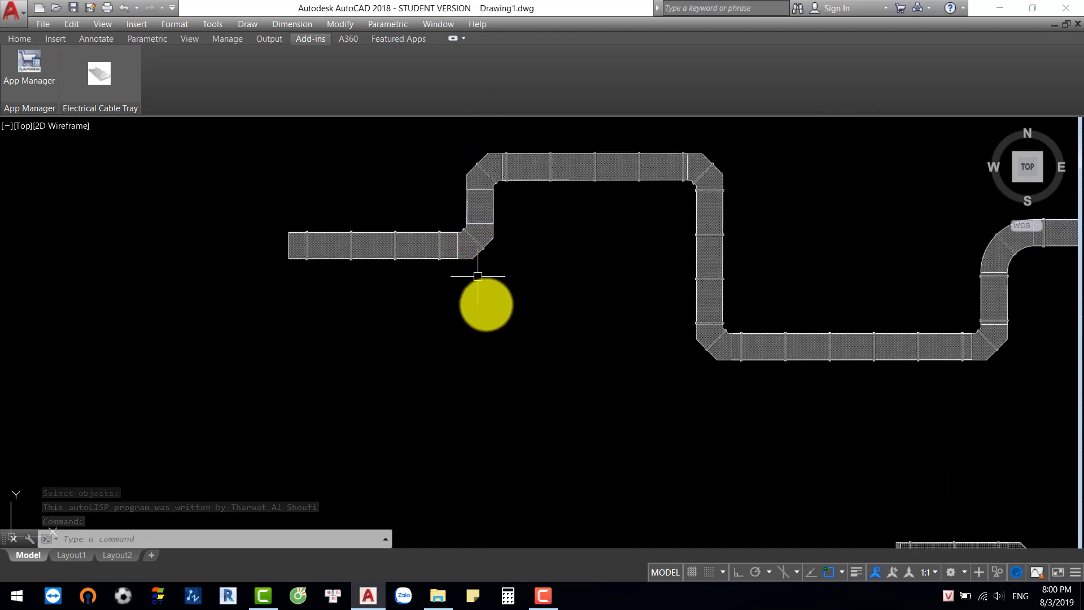
pyautogui.moveTo(526, 423); pyautogui.dragTo(486, 157, button='middle')
pyautogui.moveTo(479, 486); pyautogui.dragTo(493, 388, button='middle')
pyautogui.scroll(2, 460, 419)
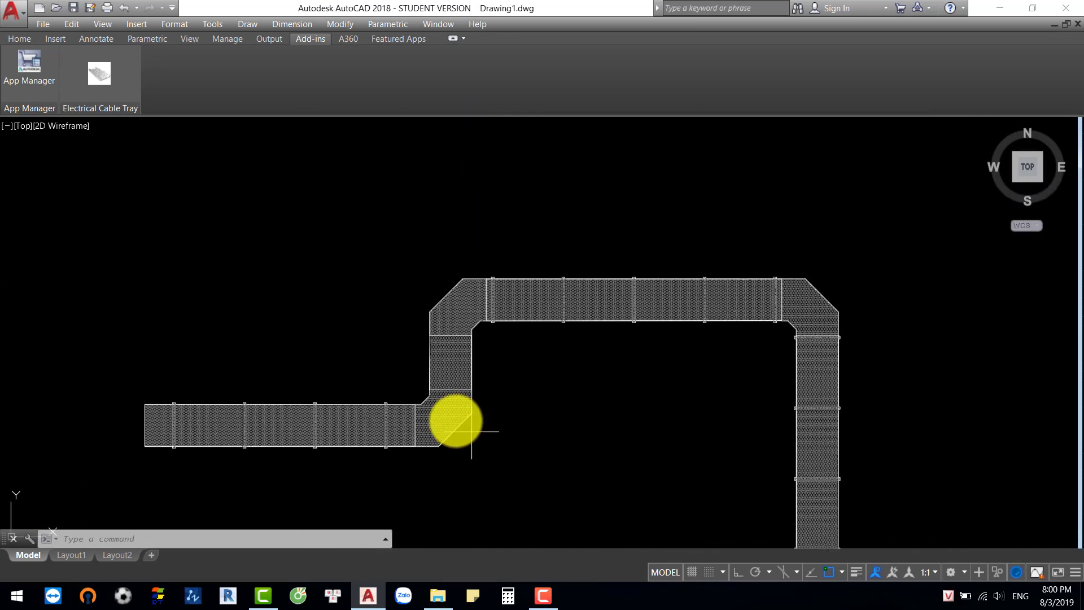
pyautogui.click(472, 431)
pyautogui.click(435, 411)
# Step: Select the diagonal support on the upper route's first elbow to inspect it, and clear the selection
pyautogui.scroll(-2, 473, 425)
pyautogui.moveTo(479, 257); pyautogui.dragTo(475, 465, button='middle')
pyautogui.scroll(3, 448, 252)
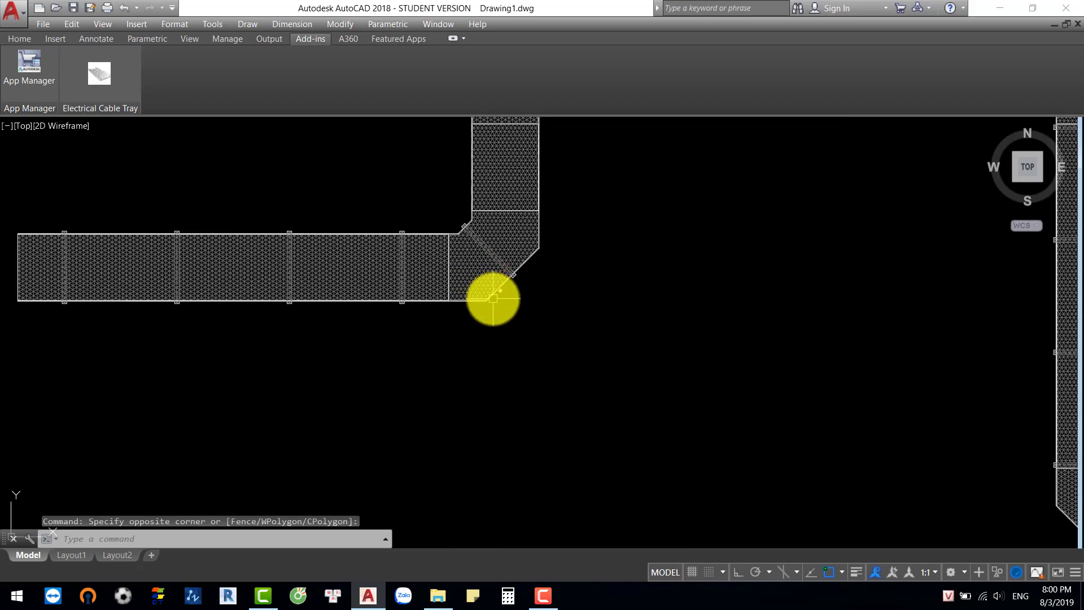
pyautogui.click(496, 256)
pyautogui.press('Escape')
pyautogui.scroll(5, 473, 234)
pyautogui.click(435, 189)
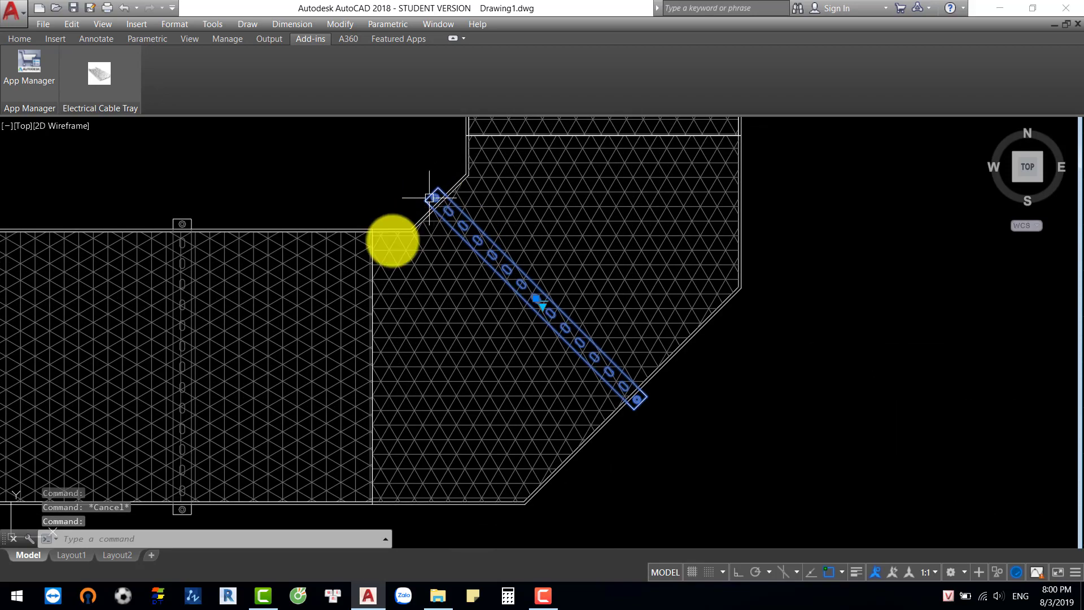
pyautogui.press('Escape')
# Step: Examine the first elbows of the lower route for supports on the fittings
pyautogui.scroll(-4, 394, 289)
pyautogui.moveTo(387, 395); pyautogui.dragTo(396, 128, button='middle')
pyautogui.moveTo(424, 458); pyautogui.dragTo(422, 119, button='middle')
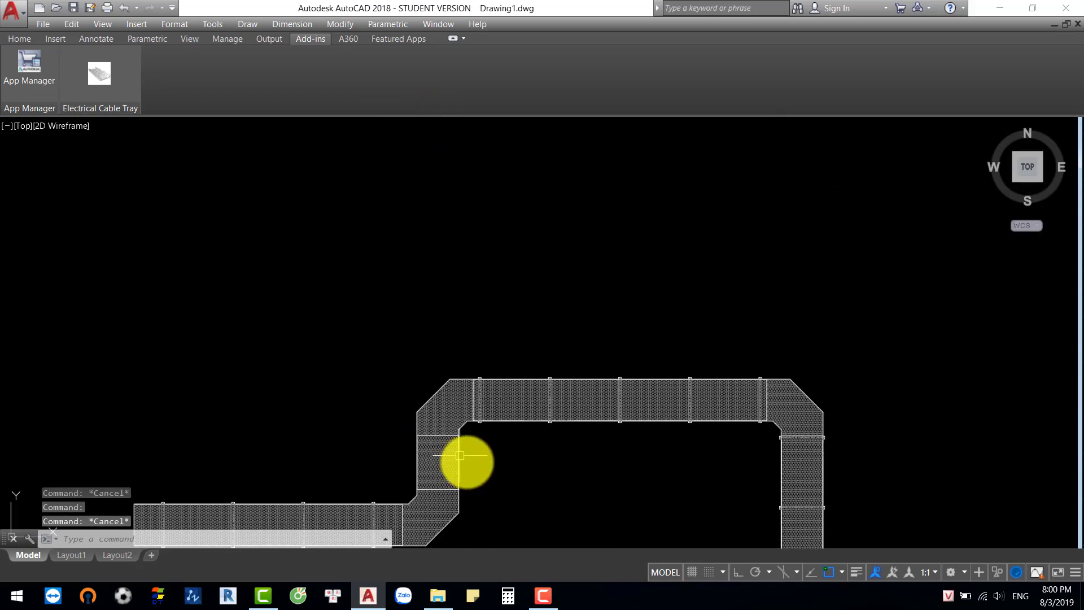
pyautogui.moveTo(466, 462); pyautogui.dragTo(488, 284, button='middle')
pyautogui.scroll(4, 473, 350)
pyautogui.scroll(-4, 473, 350)
pyautogui.moveTo(573, 365); pyautogui.dragTo(348, 352, button='middle')
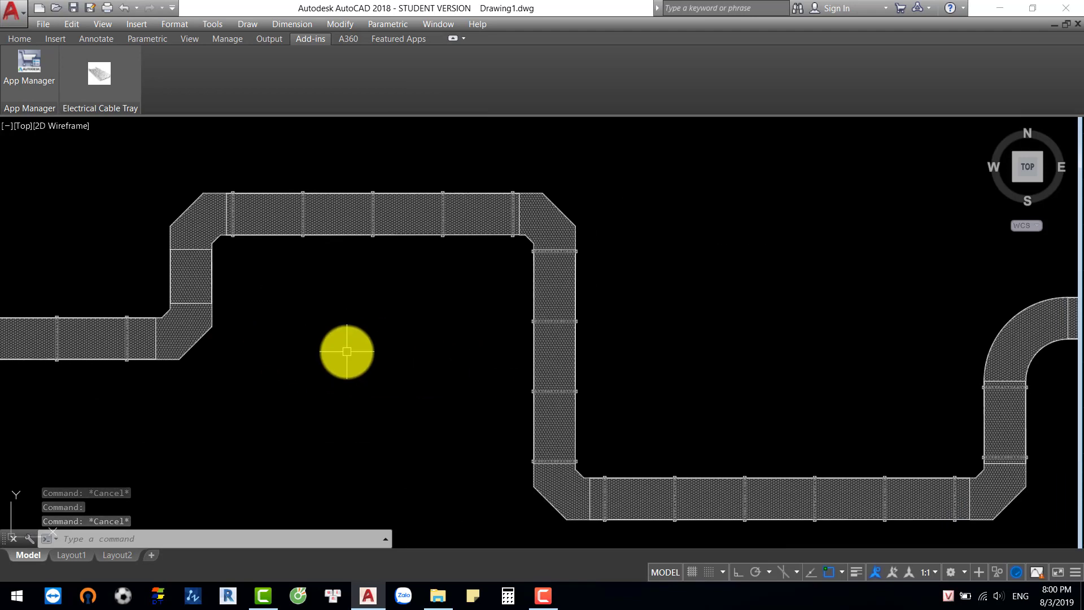
# Step: Review the supports along the remaining sections and compare both complete routes
pyautogui.scroll(-3, 347, 352)
pyautogui.moveTo(682, 327); pyautogui.dragTo(600, 225, button='middle')
pyautogui.scroll(5, 543, 403)
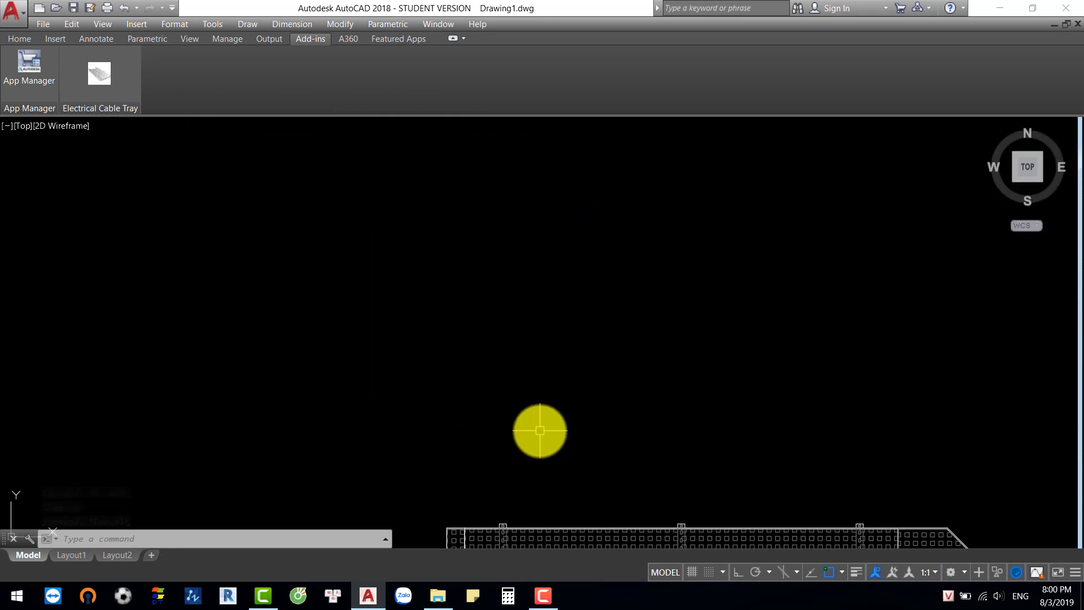
pyautogui.scroll(-3, 537, 430)
pyautogui.scroll(-5, 181, 206)
pyautogui.moveTo(266, 245)
pyautogui.mouseDown(button='middle')
pyautogui.moveTo(443, 365)
pyautogui.moveTo(452, 438)
pyautogui.mouseUp(button='middle')
pyautogui.scroll(-2, 411, 357)
pyautogui.moveTo(380, 230); pyautogui.dragTo(337, 305, button='middle')
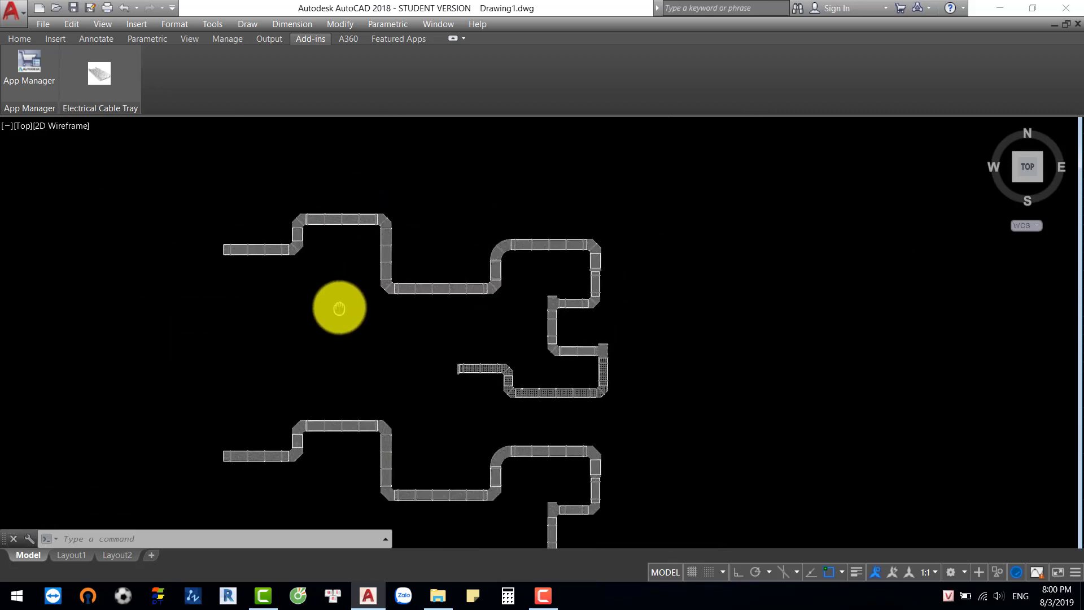
pyautogui.scroll(4, 248, 248)
pyautogui.scroll(-2, 299, 294)
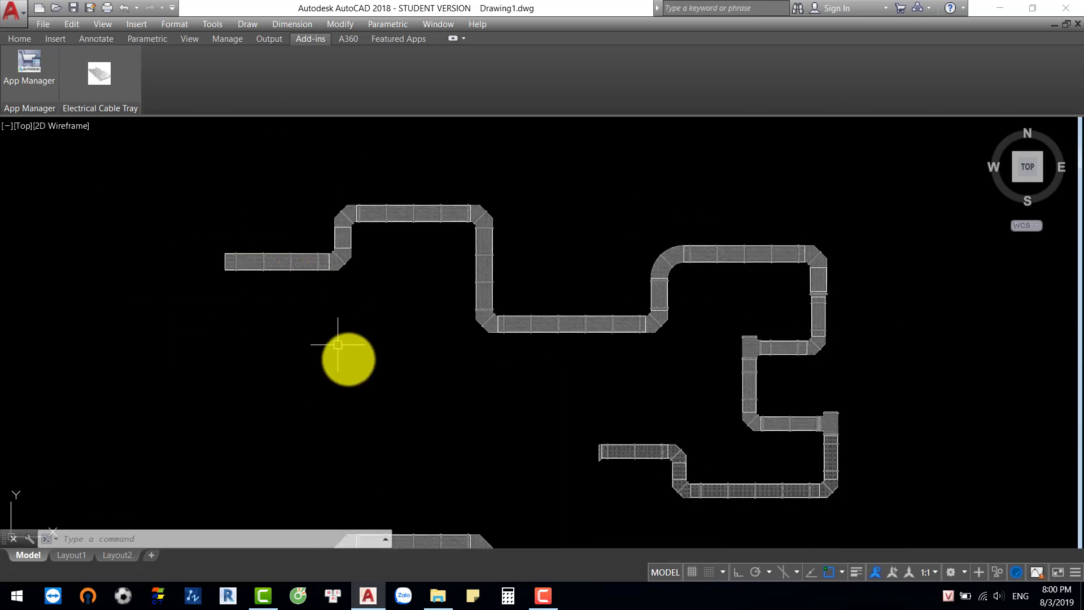
# Step: Reopen the Cable Tray Program to view its support settings, close it and view both routes
pyautogui.click(124, 60)
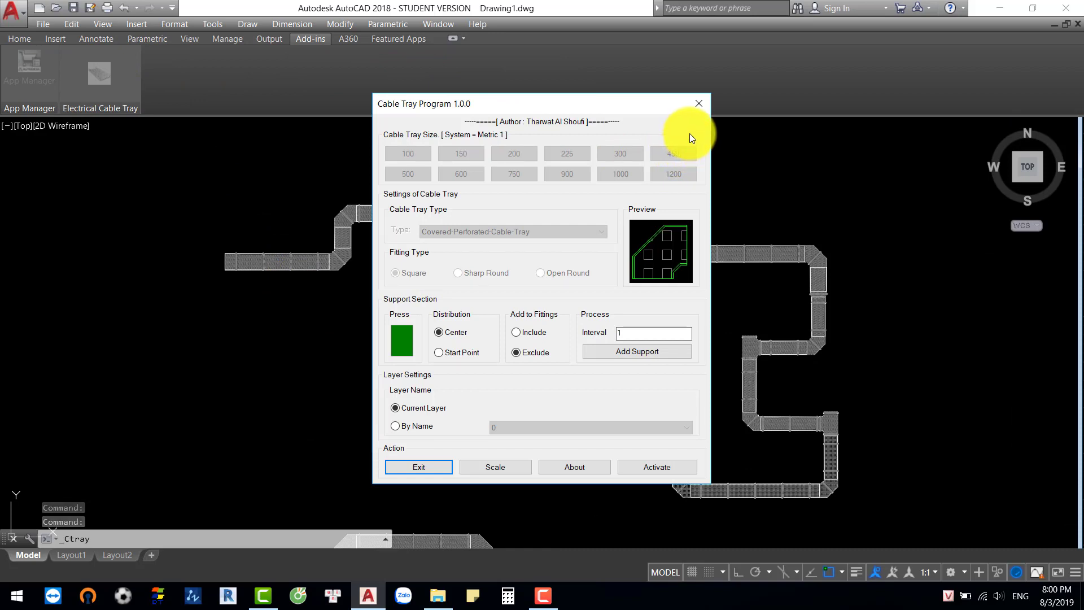
pyautogui.press('Escape')
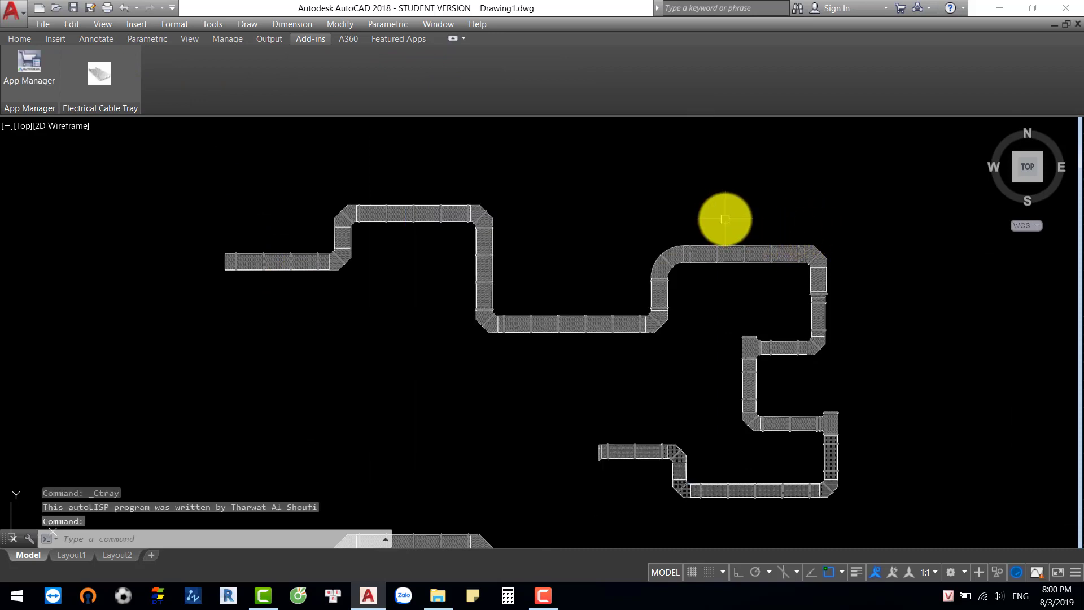
pyautogui.scroll(-5, 723, 221)
pyautogui.moveTo(762, 314); pyautogui.dragTo(647, 312, button='middle')
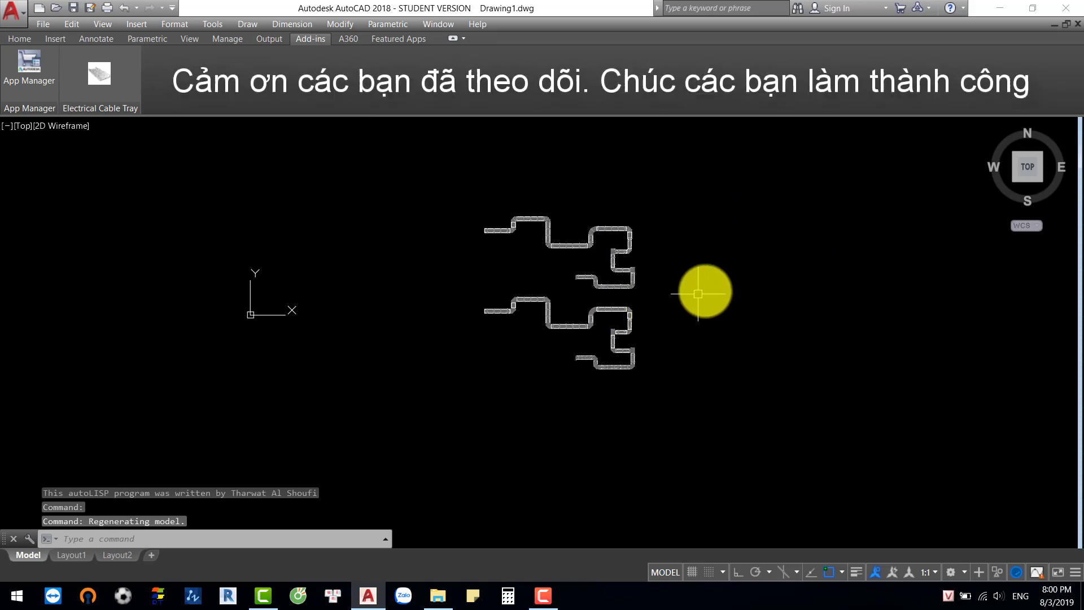